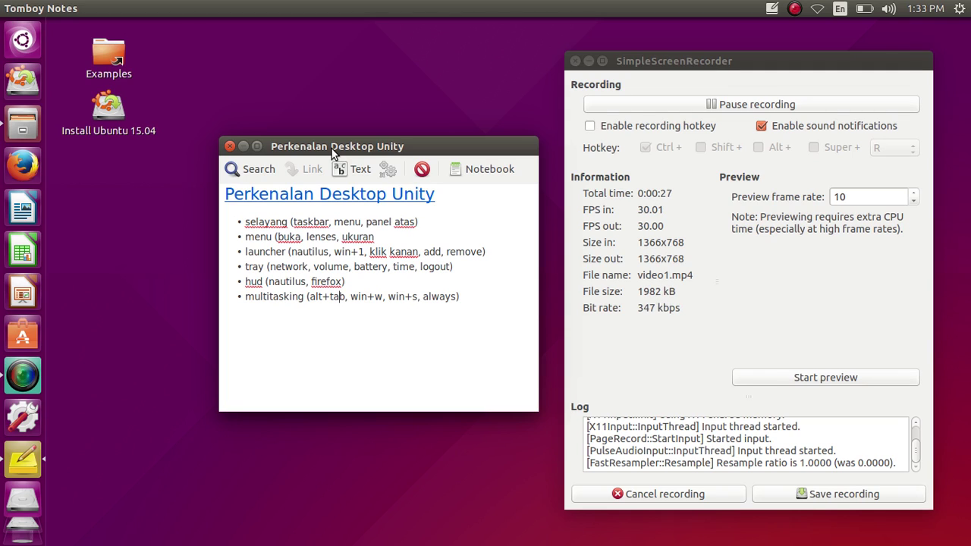
Minimize and restore the Perkenalan Desktop Unity note, and set its window to Always On Top.
click(241, 148)
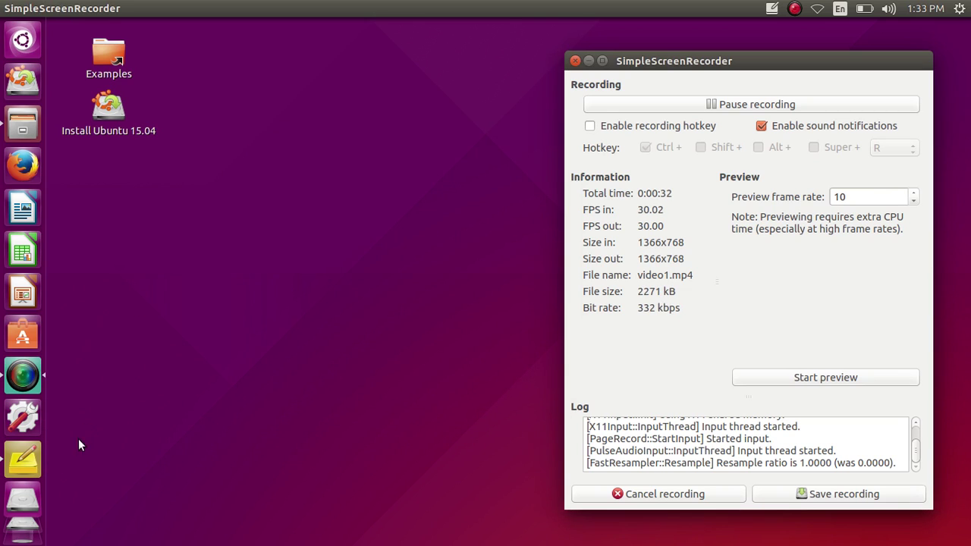
click(30, 462)
right_click(287, 146)
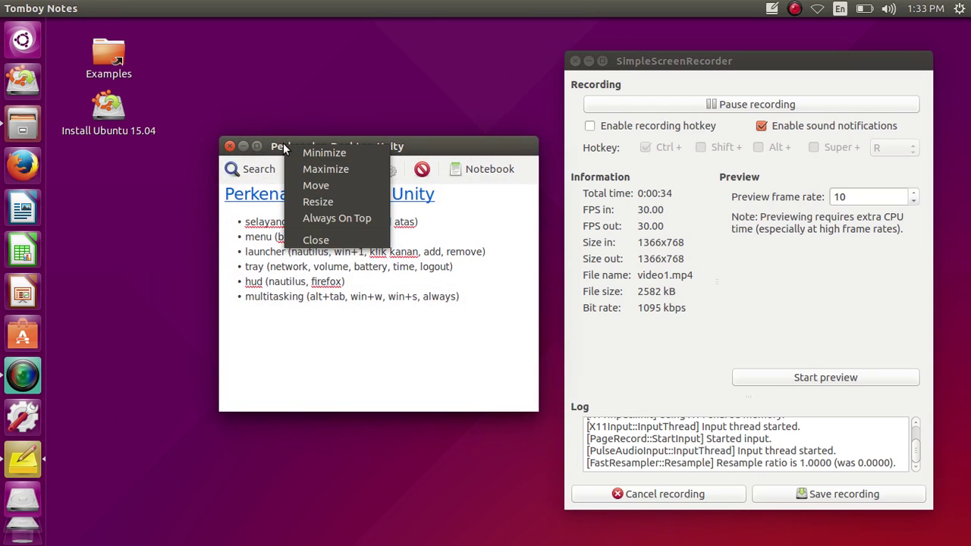
click(324, 219)
Minimize the SimpleScreenRecorder window and move the note window to the lower-right area of the desktop.
click(594, 63)
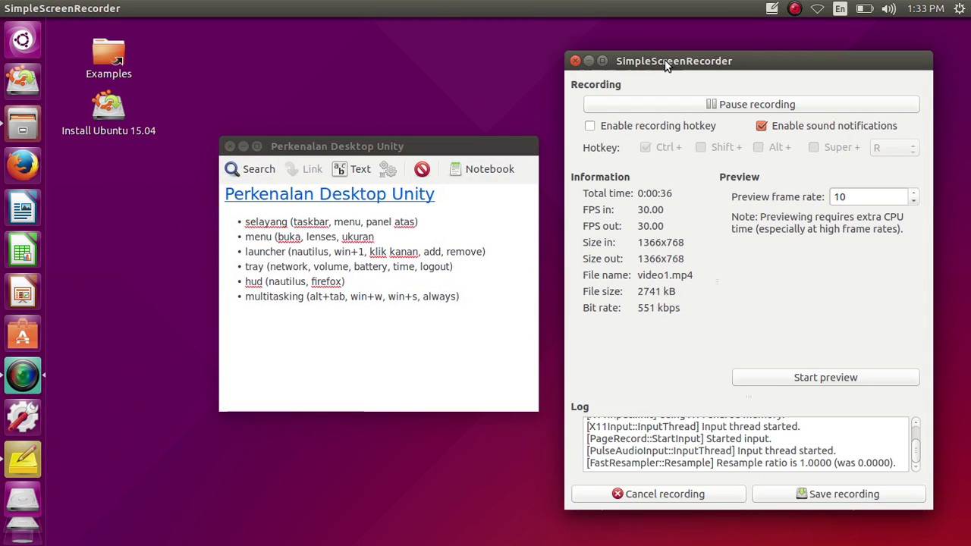
click(590, 61)
drag(472, 145, 882, 258)
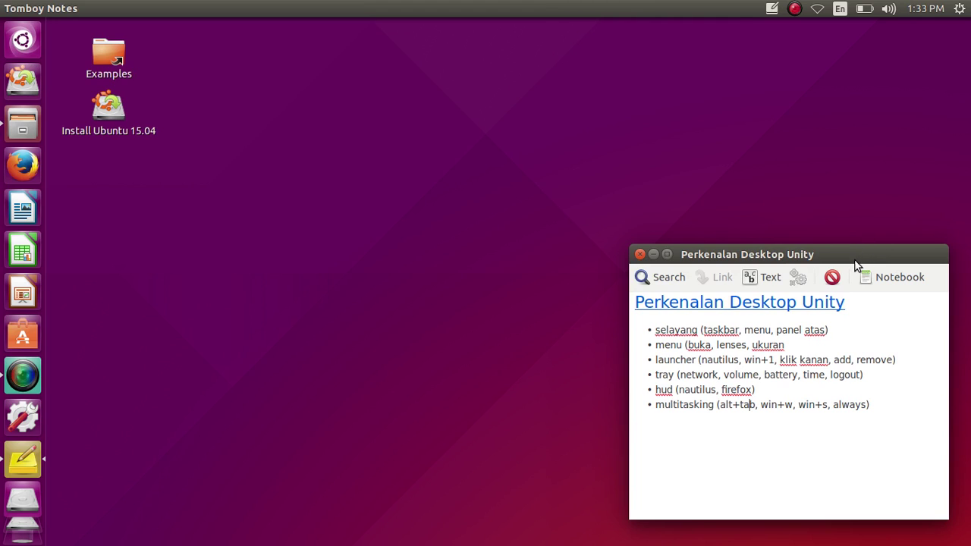
drag(849, 250, 840, 248)
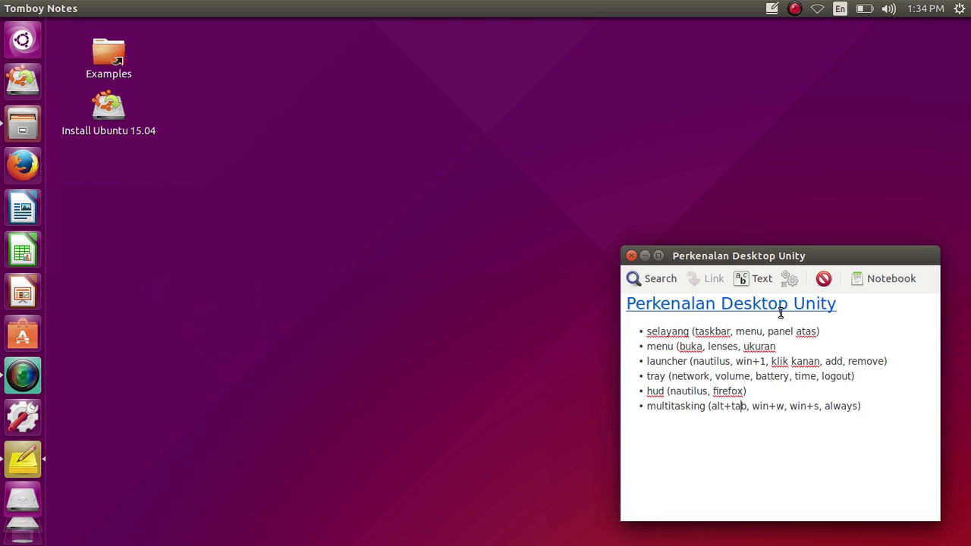
Make the first bullet of the note, "selayang (taskbar, menu, panel atas)", bold.
double_click(665, 332)
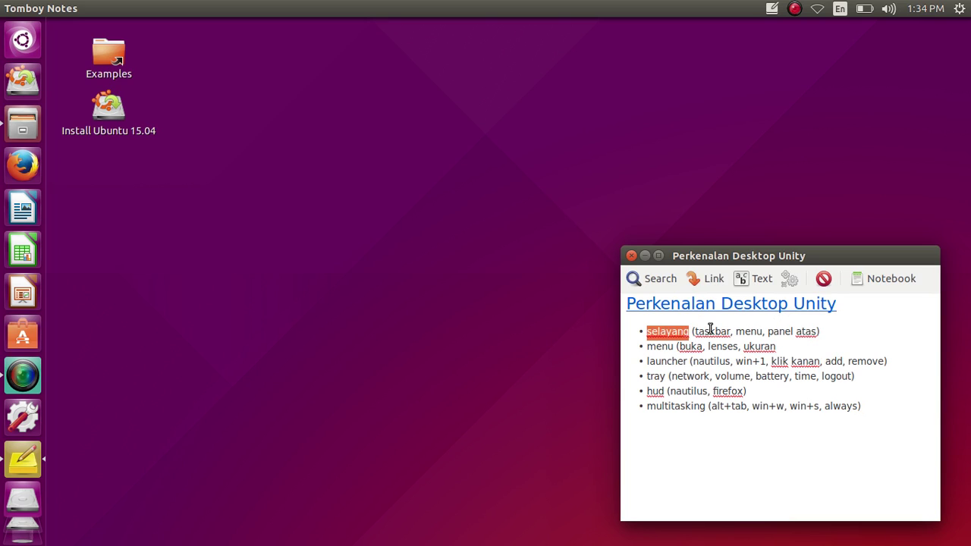
click(767, 332)
drag(825, 331, 650, 330)
key(ctrl+b)
click(871, 332)
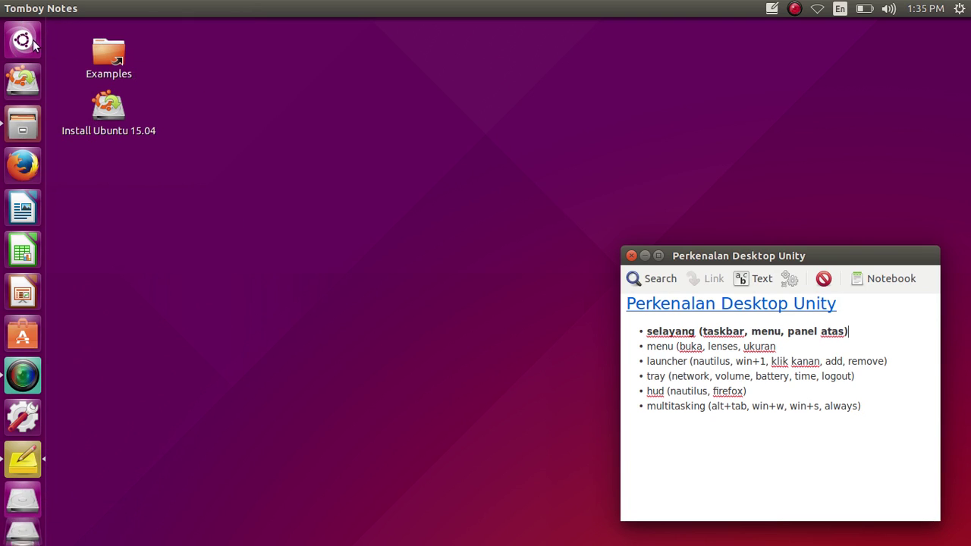
Bring up the Files window from the launcher and minimize it again.
click(34, 120)
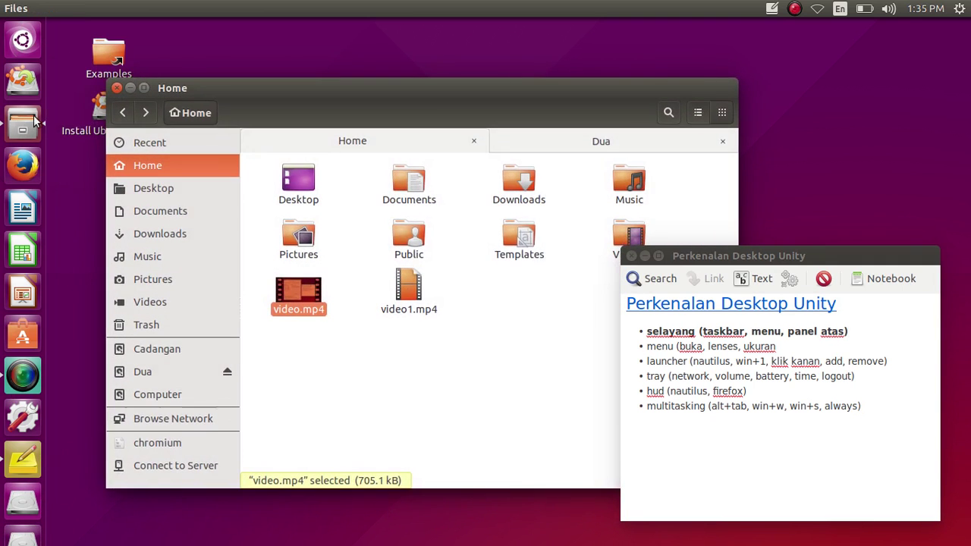
click(130, 88)
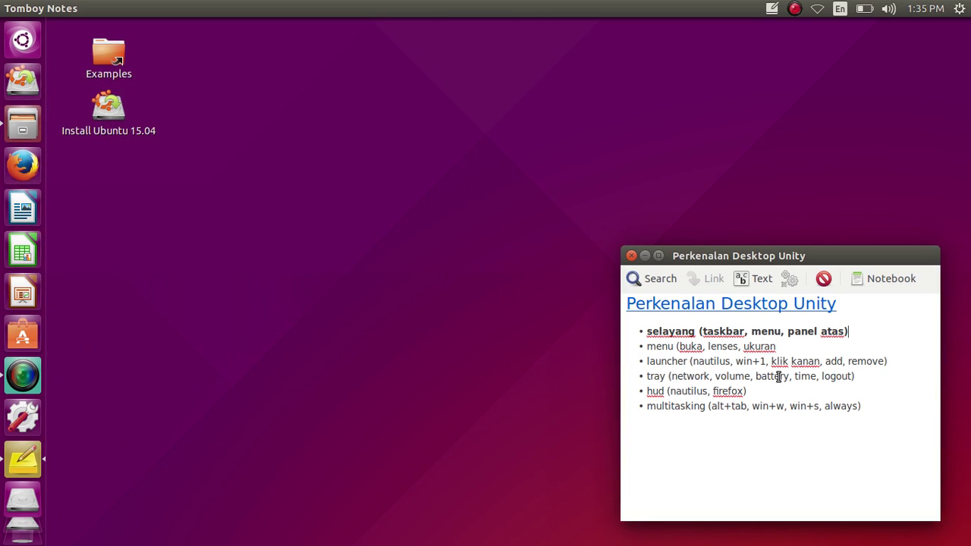
Add the missing closing parenthesis after "ukuran" in the note's menu bullet.
double_click(774, 332)
click(804, 328)
double_click(803, 333)
click(783, 350)
double_click(765, 350)
click(766, 349)
text())
Open the Dash, clear the leftover search text "tom", and close and reopen it.
key(super)
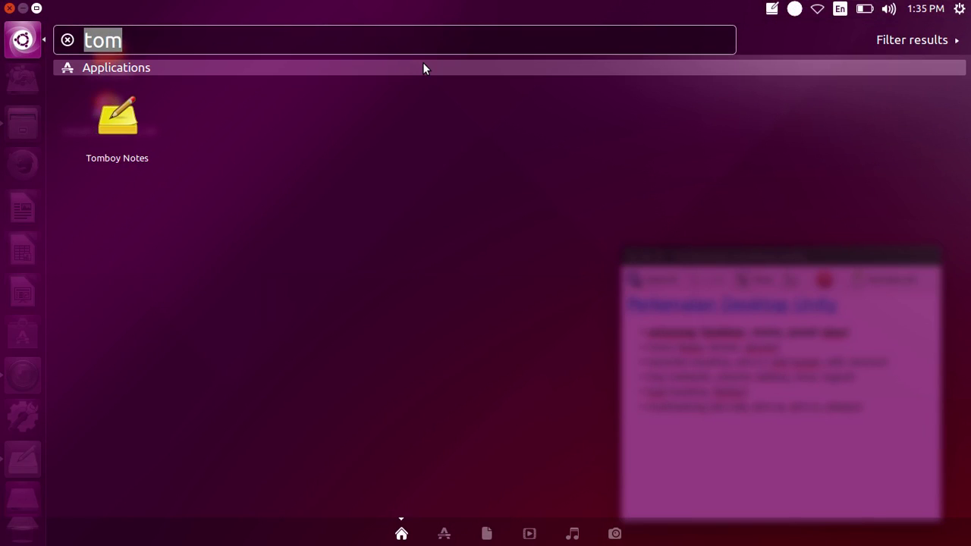
key(BackSpace)
key(super)
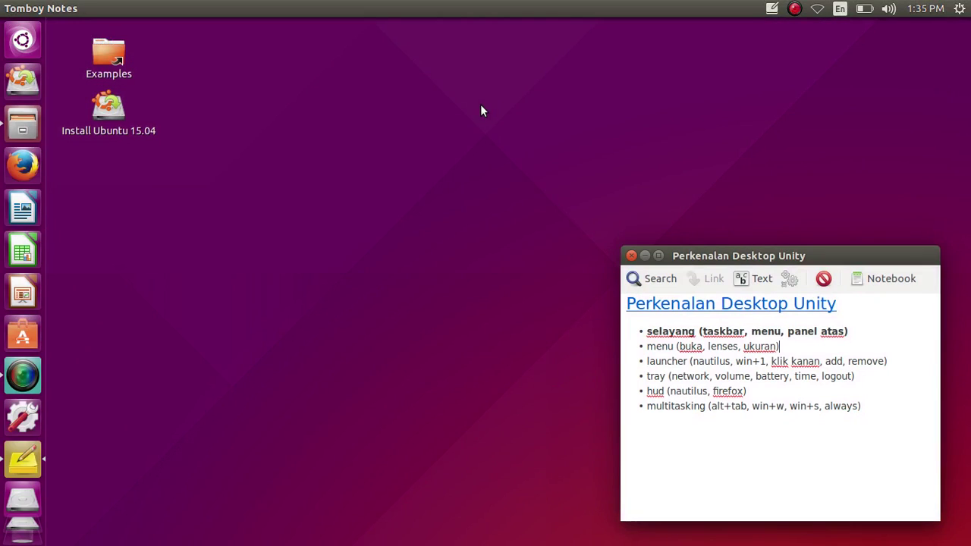
key(super)
key(super)
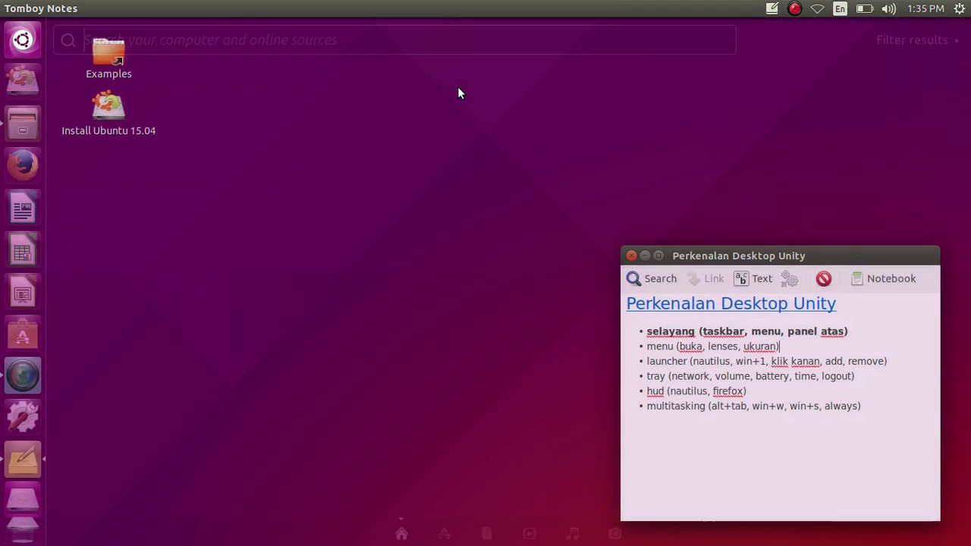
Open and close the Dash home repeatedly using its launcher entry, viewing the listed applications and files.
click(23, 41)
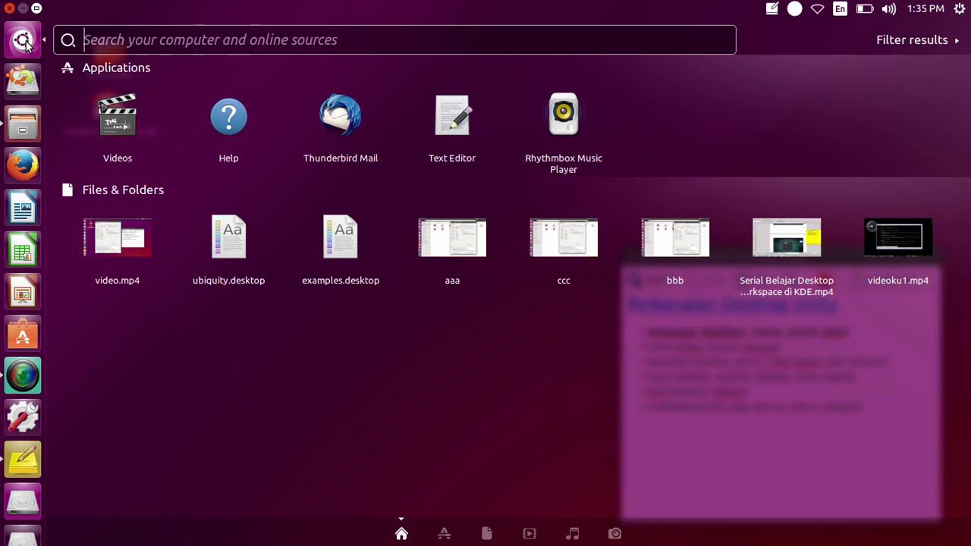
click(23, 41)
click(23, 42)
click(24, 42)
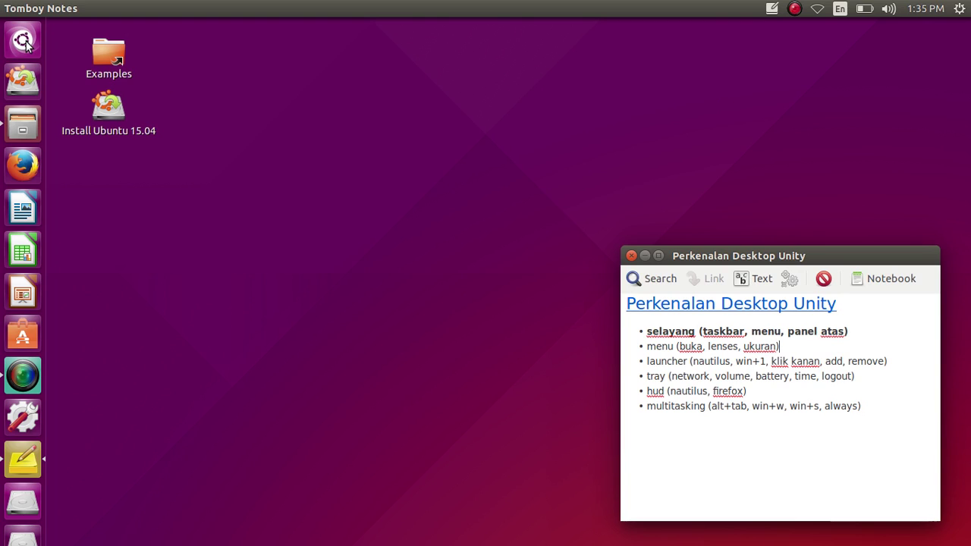
click(23, 42)
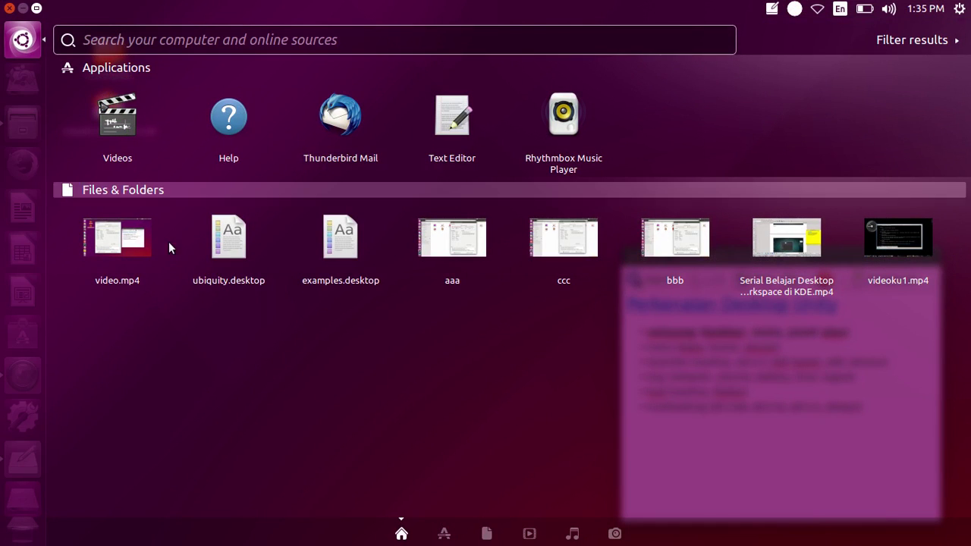
click(20, 44)
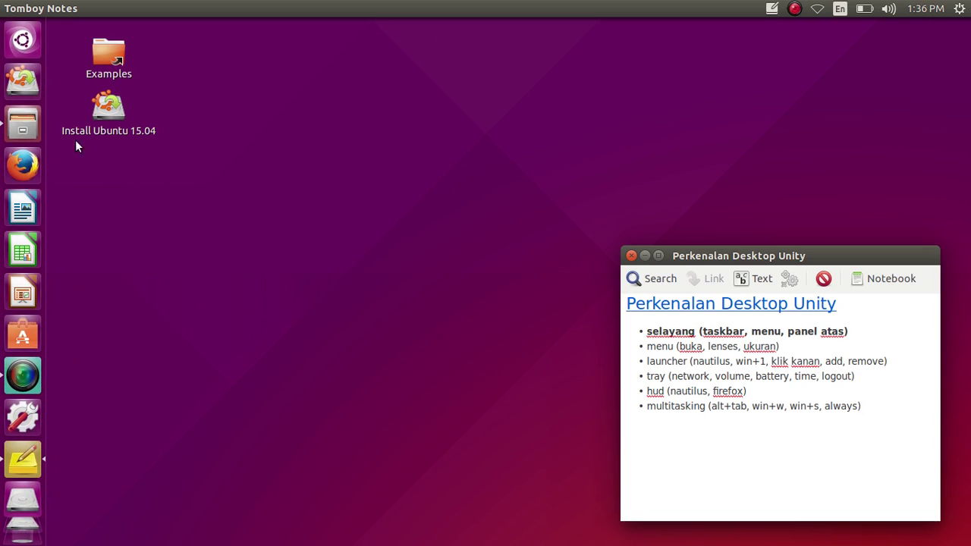
View the lower end of the launcher and the network, clock and session menus of the panel.
mouse_move(17, 539)
click(817, 11)
click(926, 9)
click(926, 9)
click(926, 8)
click(967, 8)
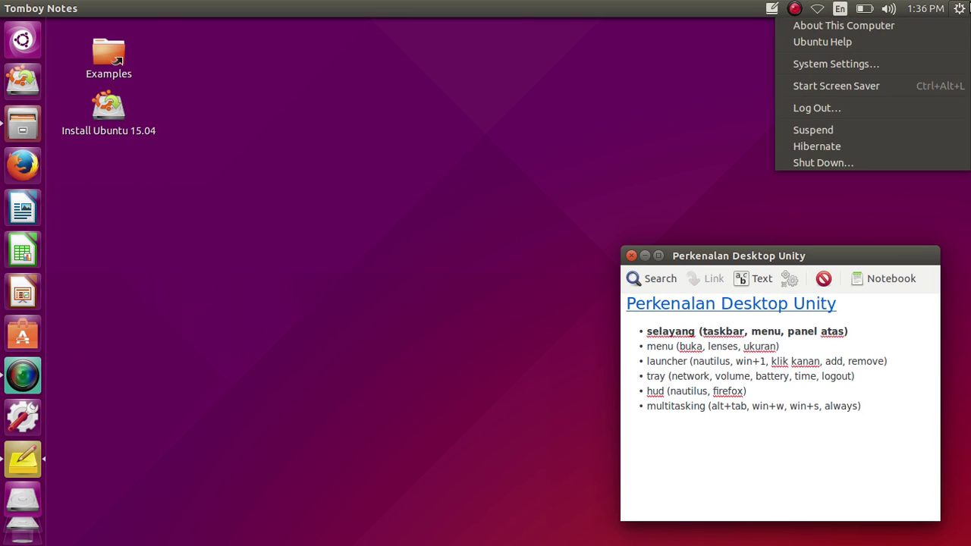
click(967, 7)
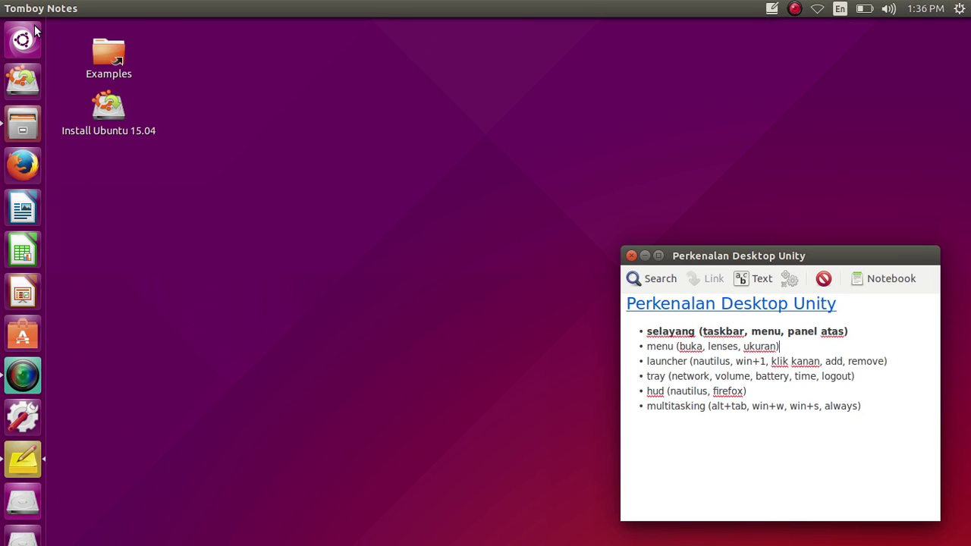
Show the Dash briefly, and browse the panel's session, calendar, Tomboy and network indicator menus.
click(23, 38)
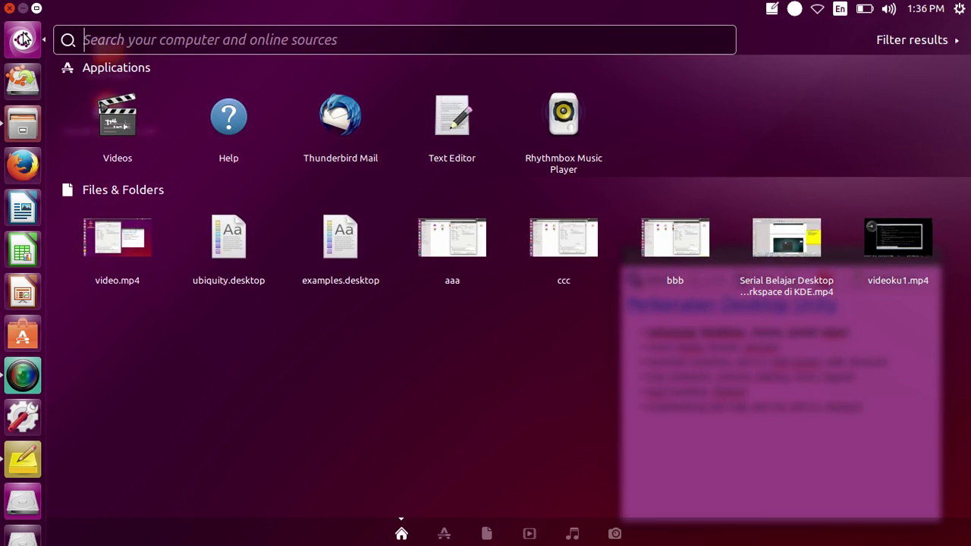
click(23, 38)
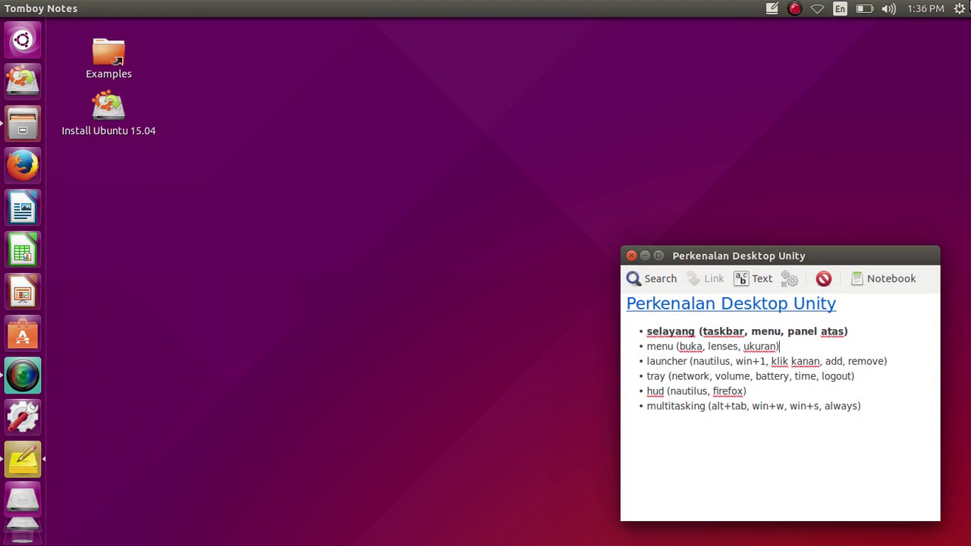
click(969, 6)
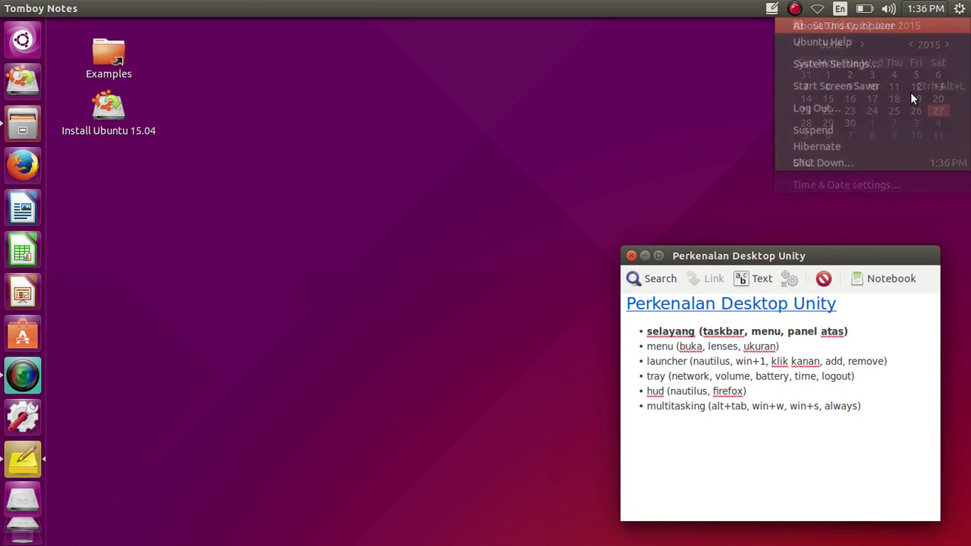
mouse_move(771, 8)
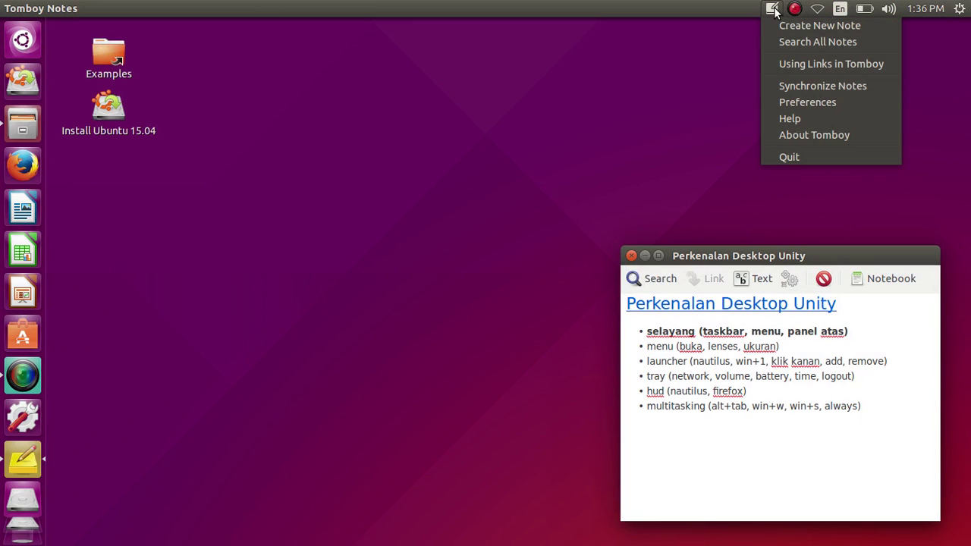
mouse_move(834, 19)
click(818, 9)
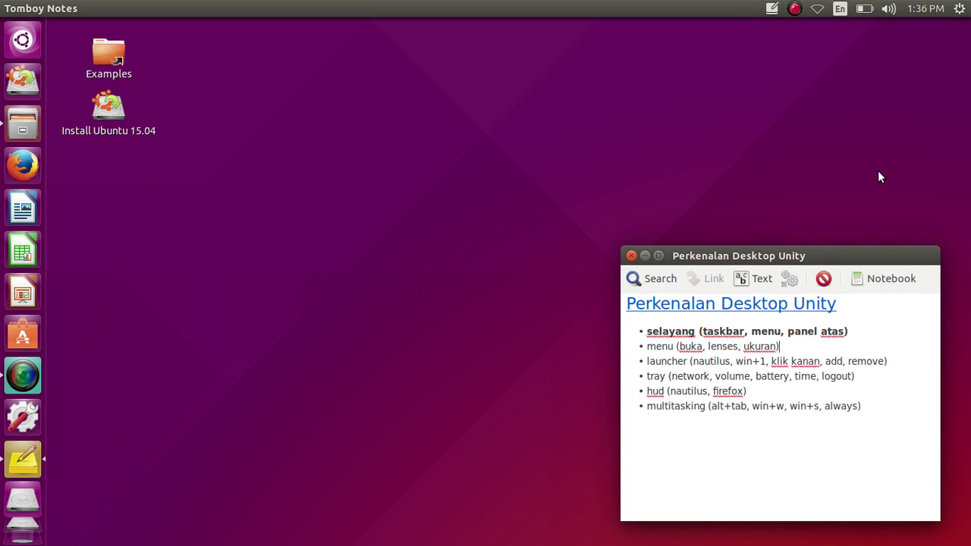
Remove the bold from the "selayang" bullet and strike it through.
drag(850, 332, 647, 331)
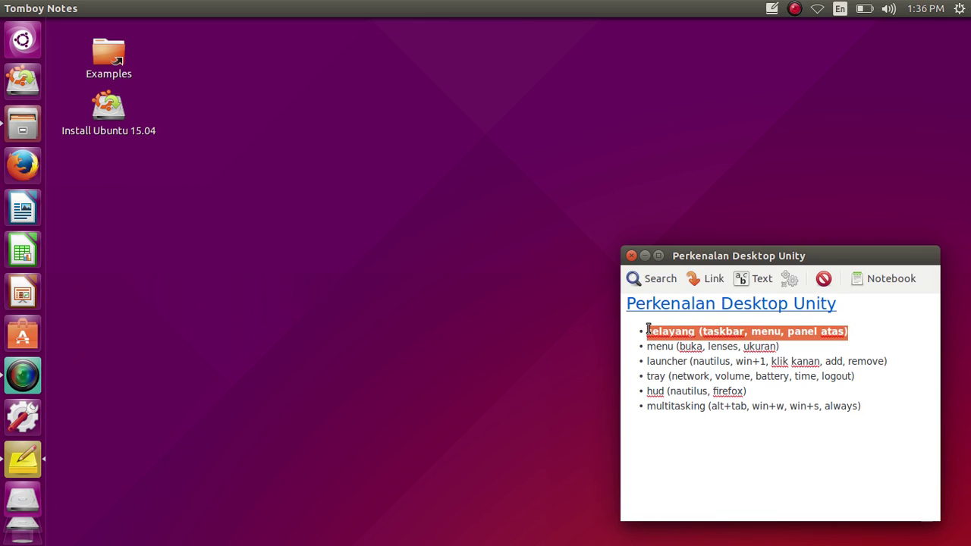
key(ctrl+b)
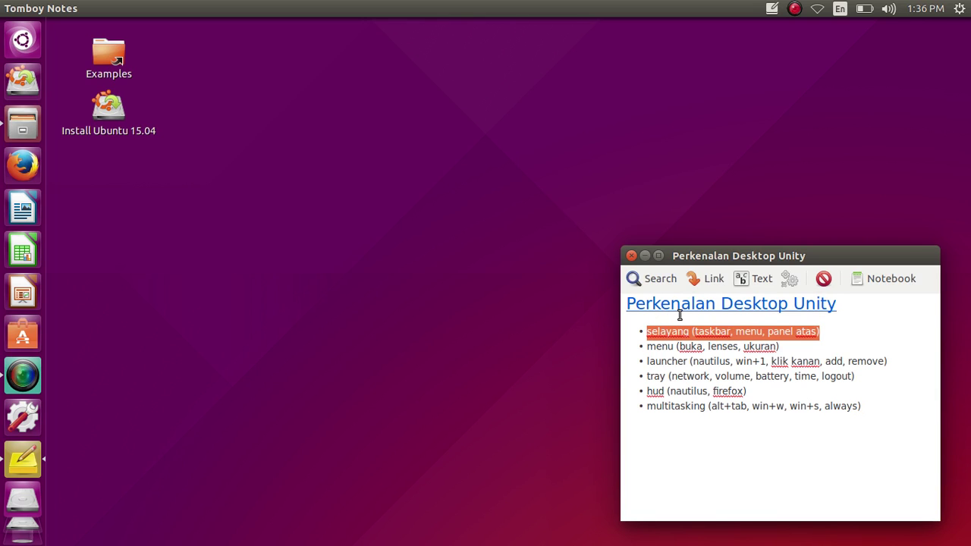
key(ctrl+s)
click(795, 332)
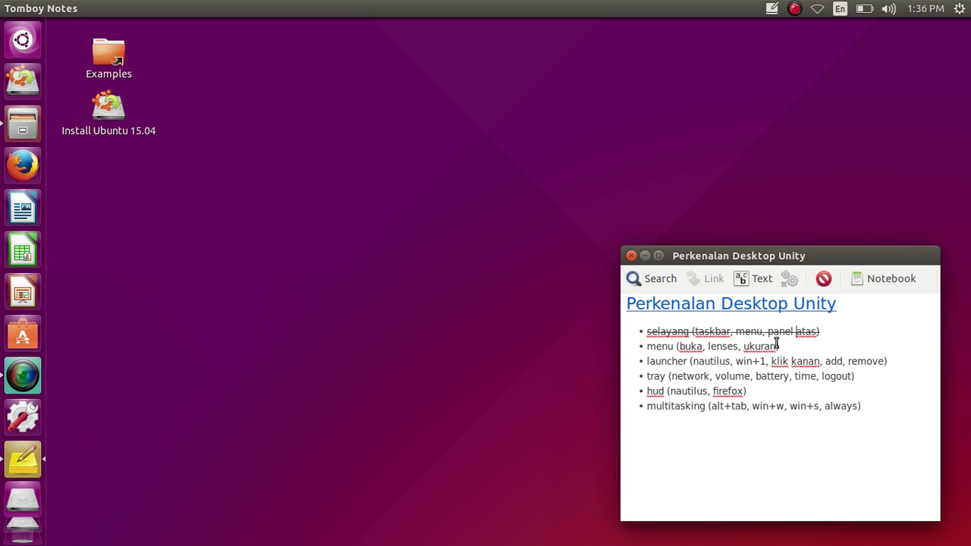
Make the bullet "menu (buka, lenses, ukuran)" bold.
drag(781, 346, 647, 346)
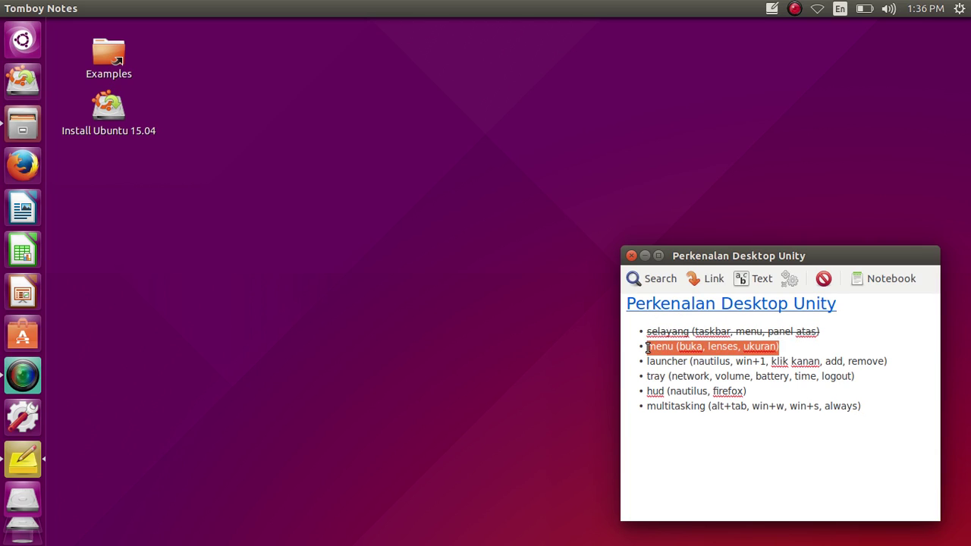
key(ctrl+b)
click(799, 334)
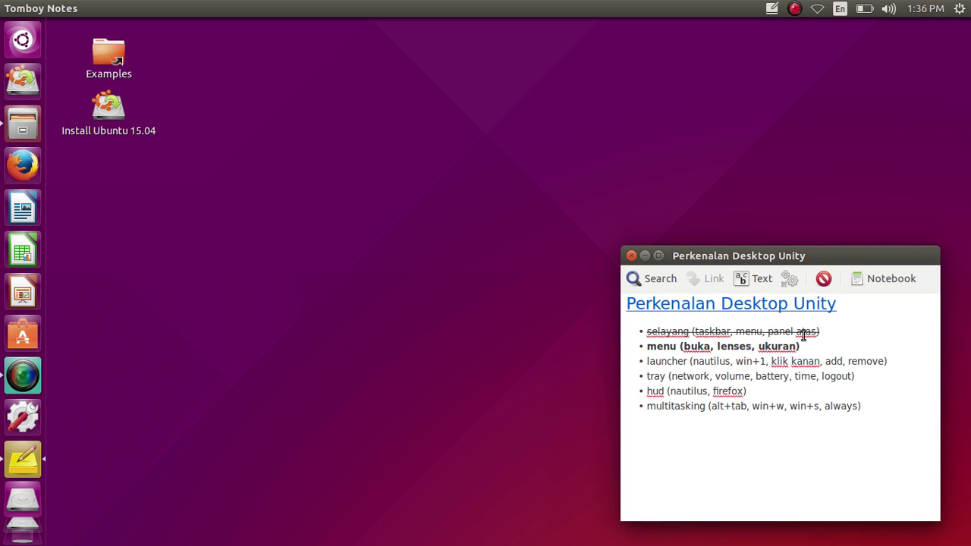
Open and close the Dash by keyboard and by its launcher entry.
key(super)
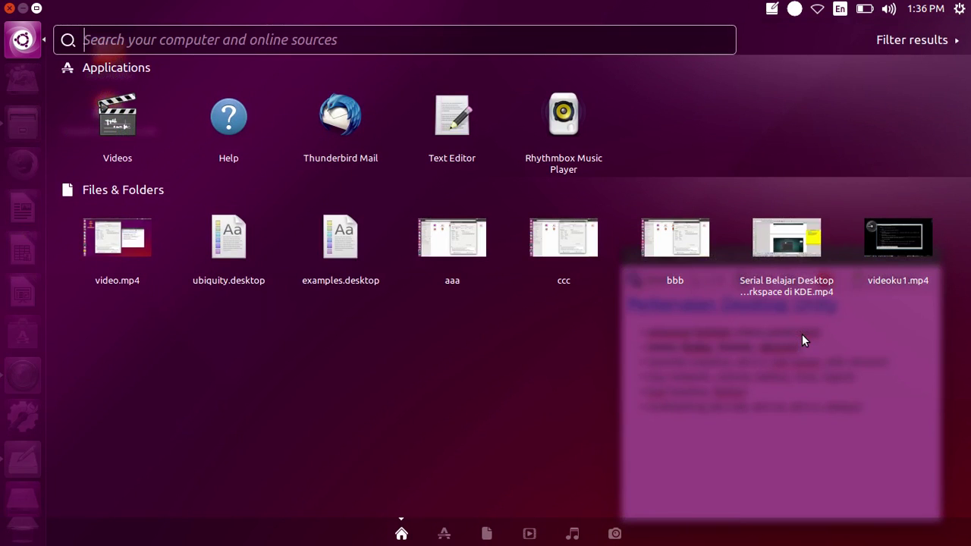
key(super)
click(27, 40)
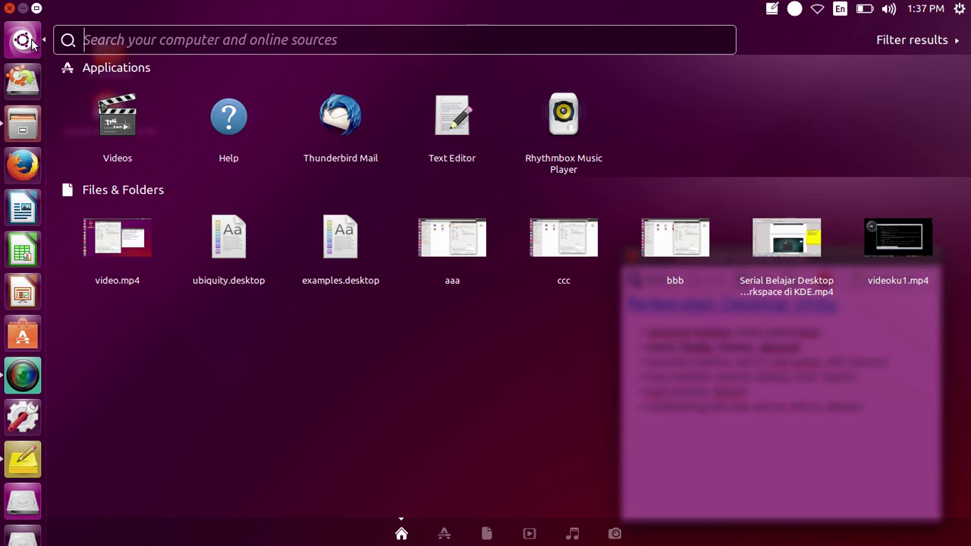
click(28, 39)
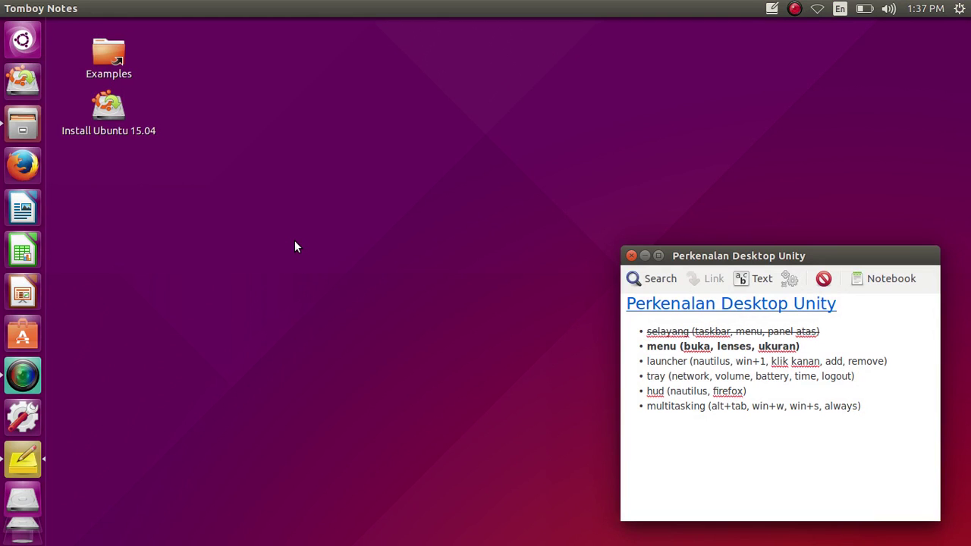
Display the Keyboard Shortcuts overlay and dismiss it.
key(super)
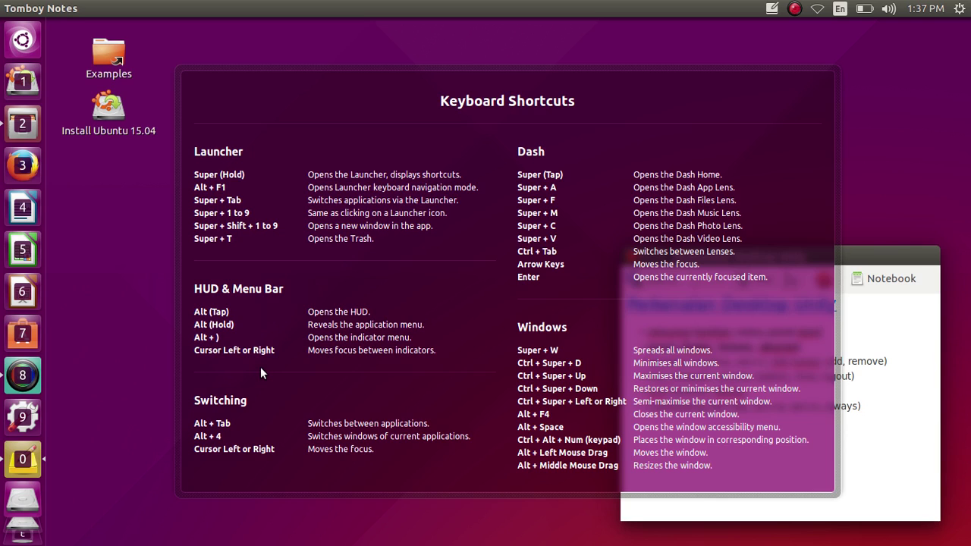
key(super)
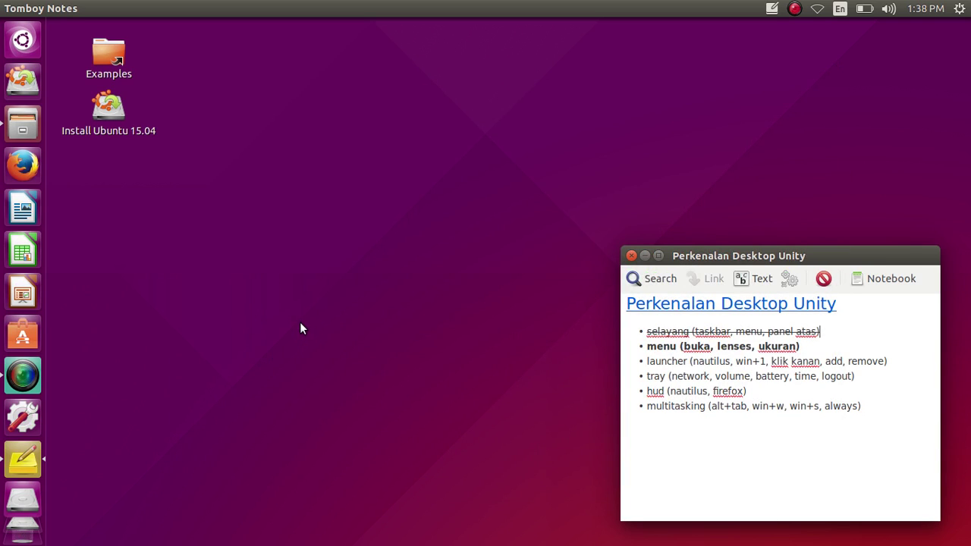
Tour the Dash's applications, files, videos and music lenses, return to the home lens, and close the Dash.
key(super)
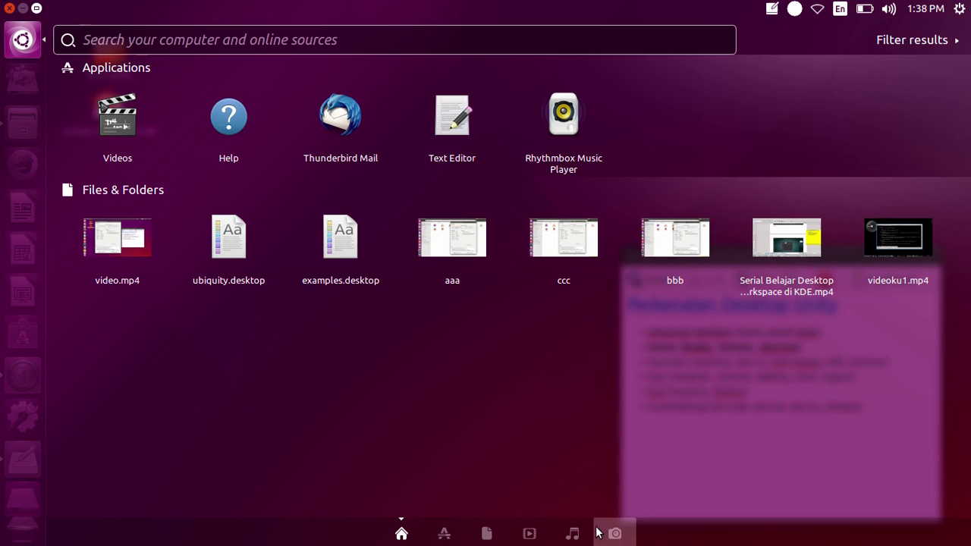
click(444, 534)
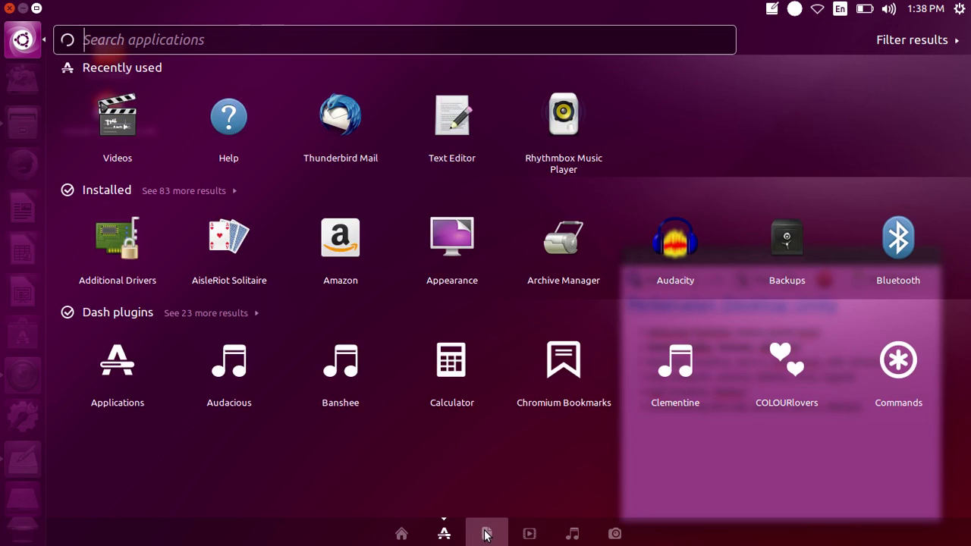
click(487, 533)
click(530, 533)
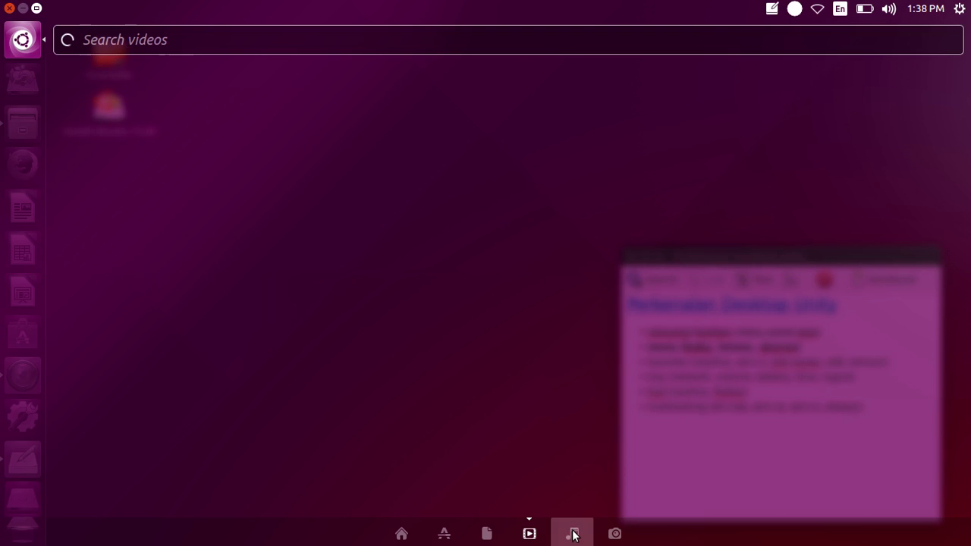
click(572, 533)
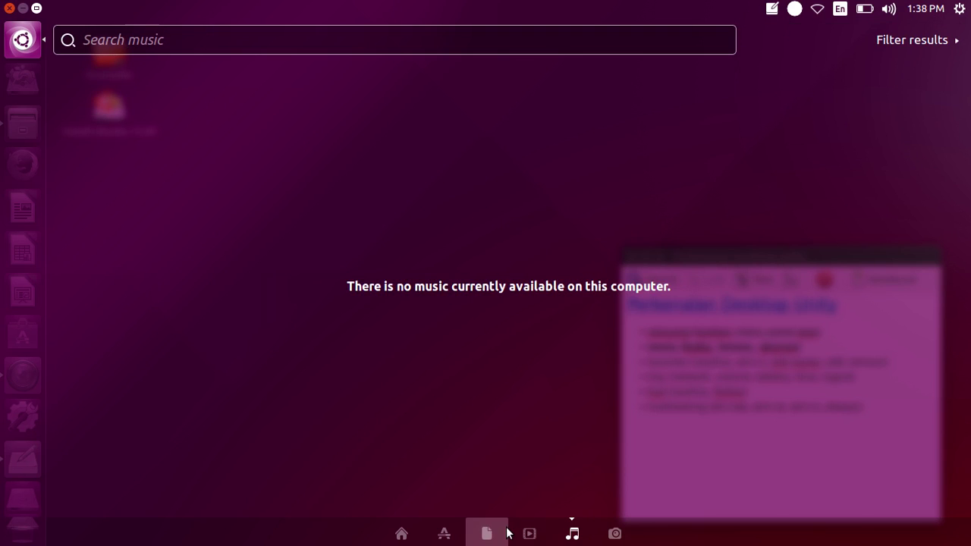
click(486, 533)
click(530, 534)
click(486, 533)
click(449, 535)
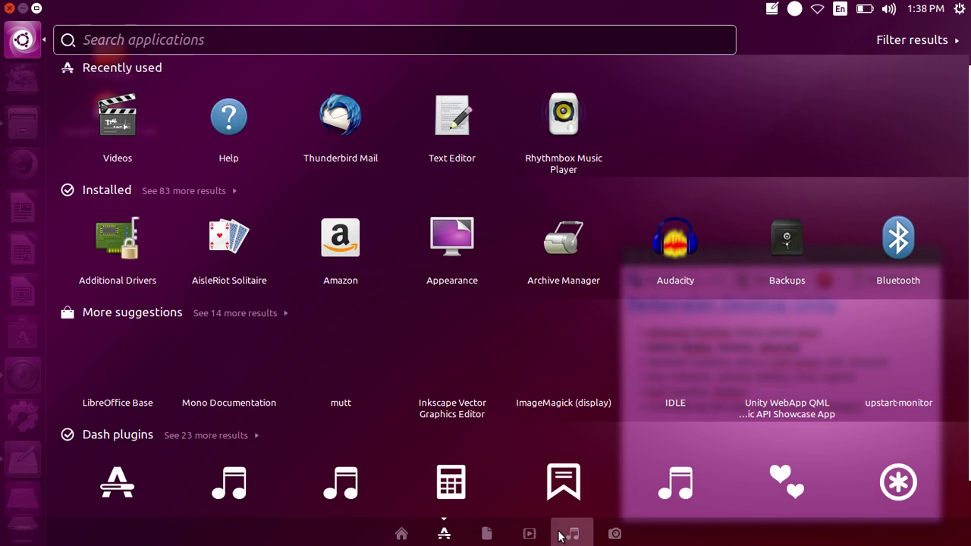
click(402, 534)
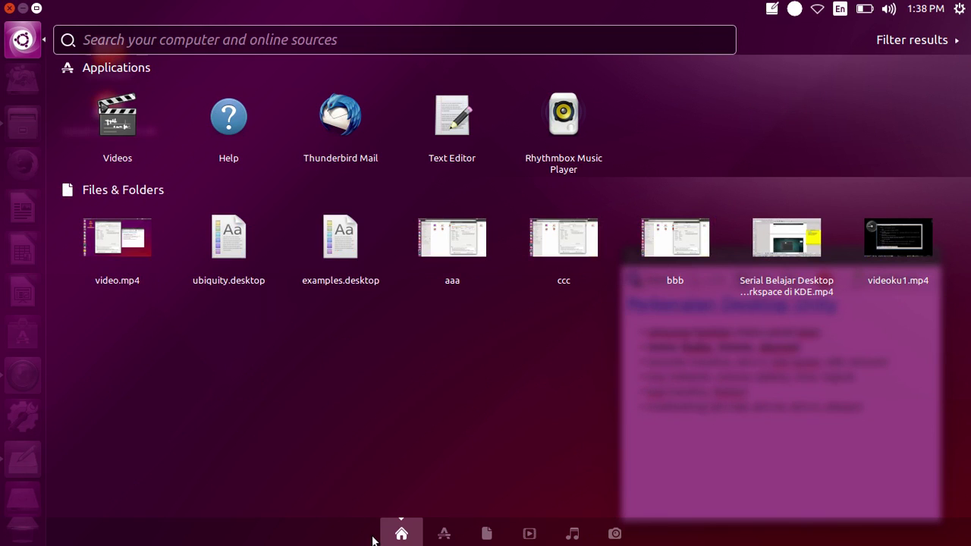
key(Escape)
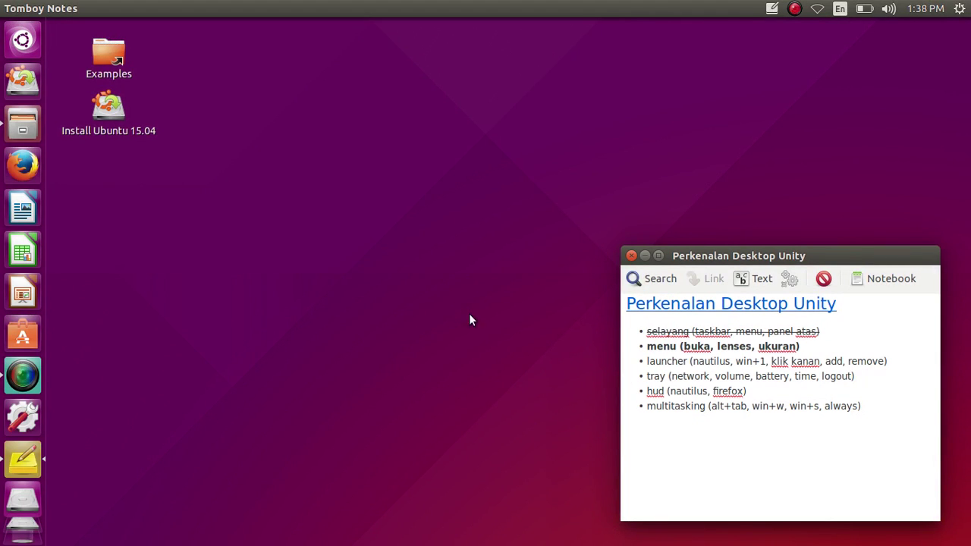
Search the Dash home lens for "fire" and launch Firefox Web Browser from the results.
key(super)
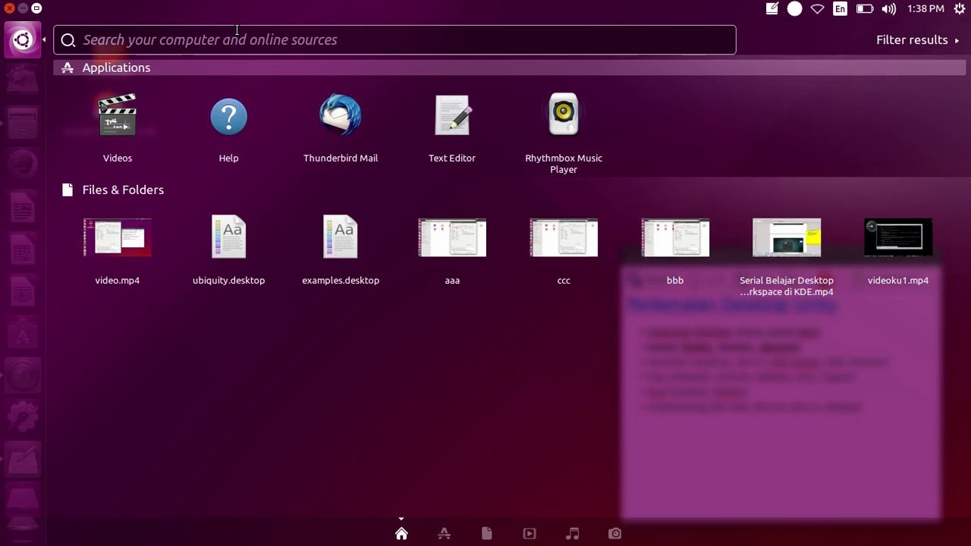
click(213, 41)
key(Escape)
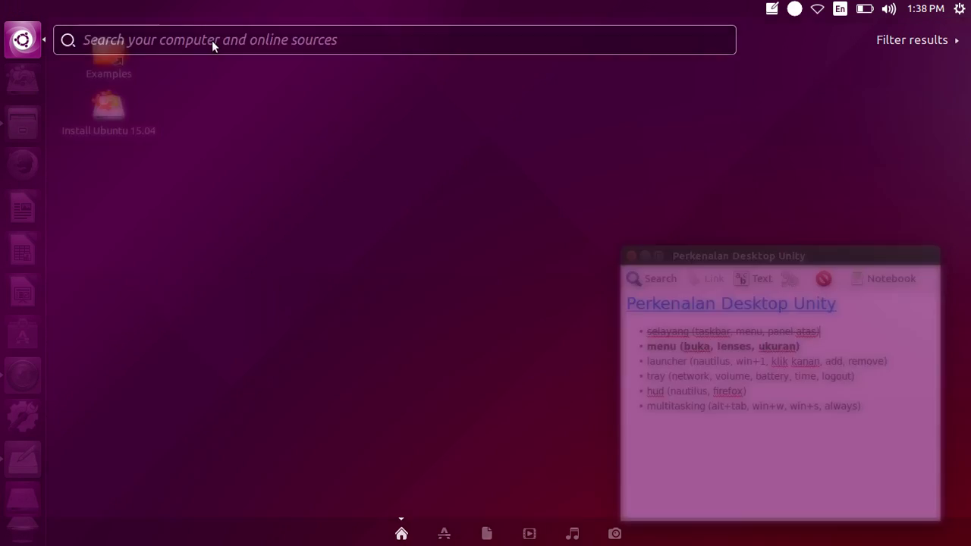
key(super)
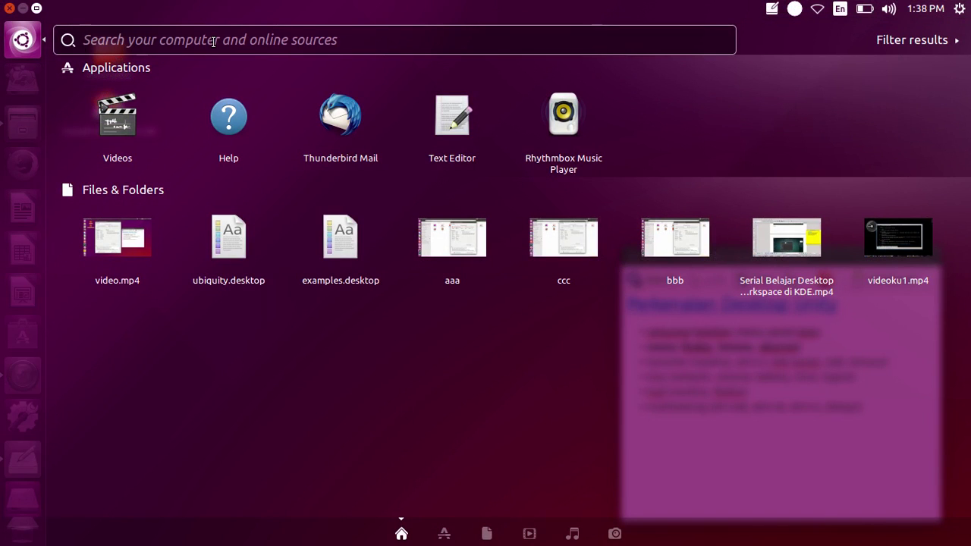
text(fire)
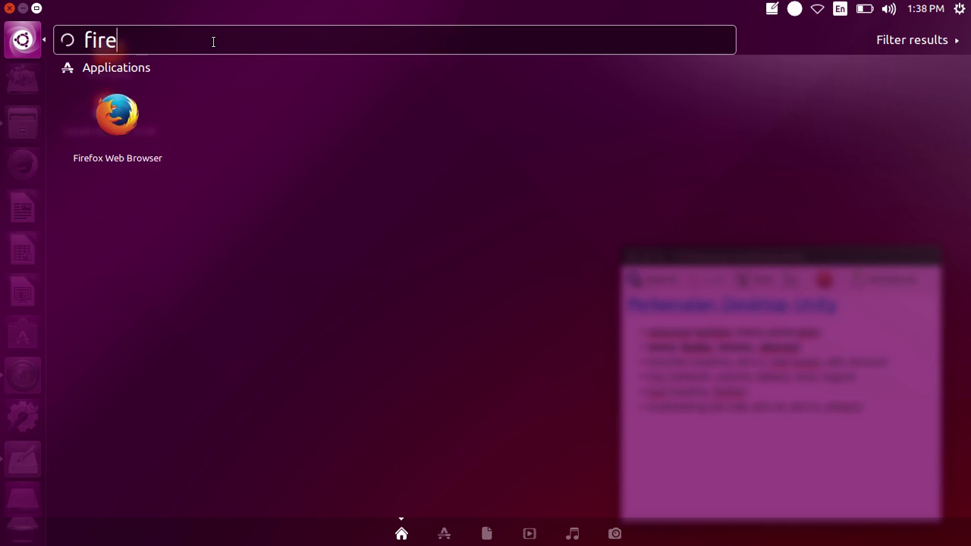
key(Down)
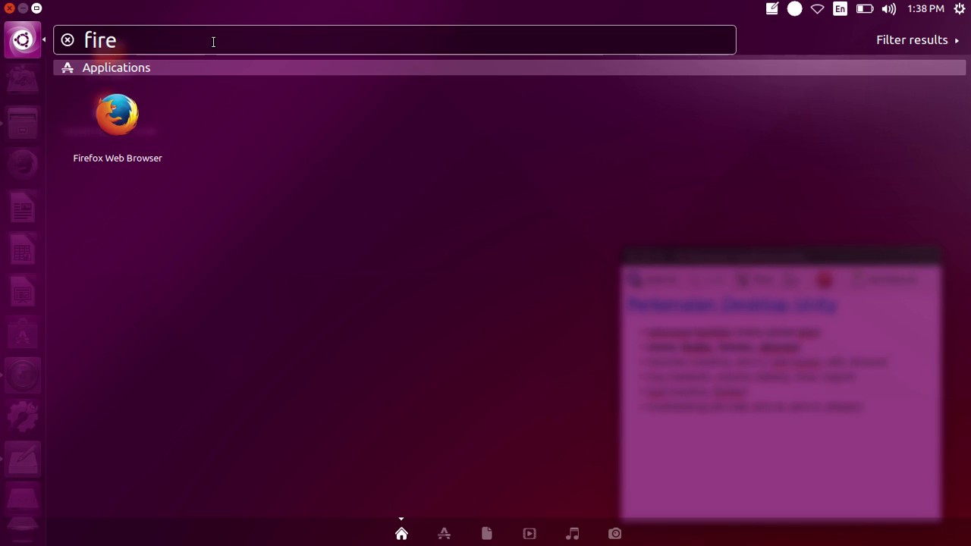
key(Down)
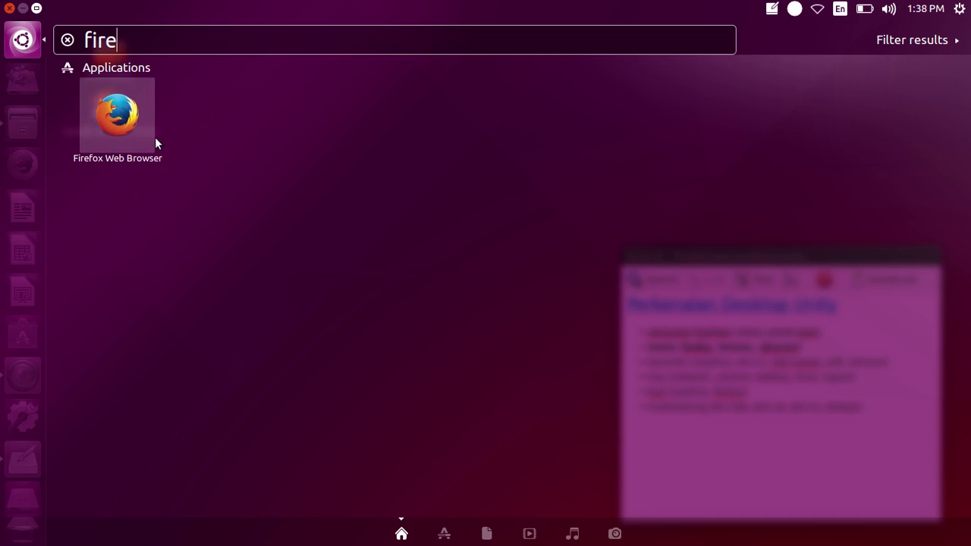
key(Up)
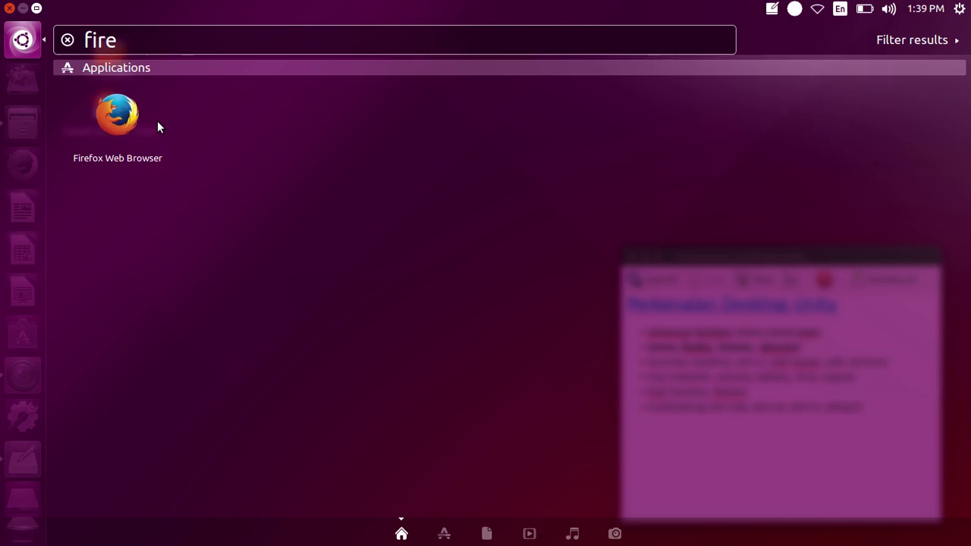
key(Down)
key(Return)
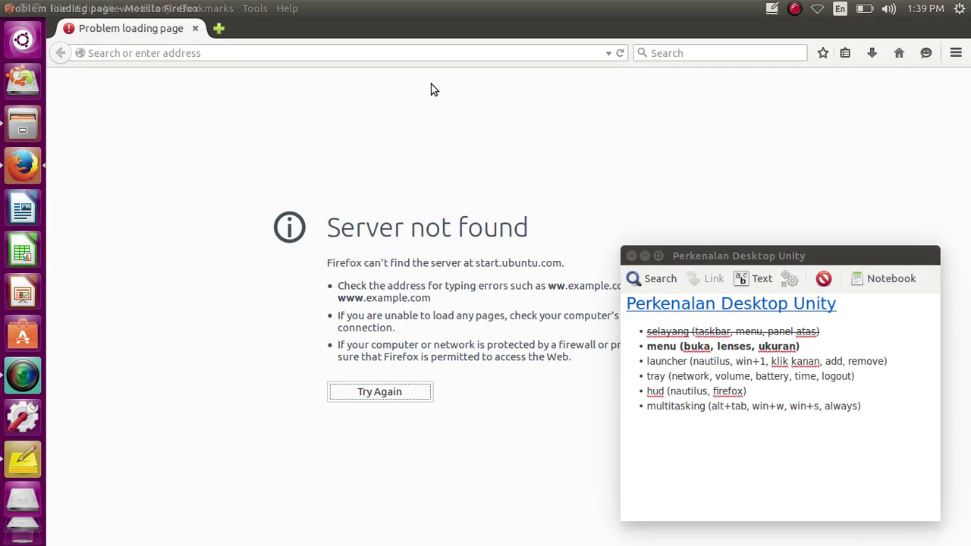
Restore the maximized Firefox window, move it away from the upper edge of the desktop, and close it.
double_click(445, 6)
drag(114, 41, 207, 121)
click(152, 114)
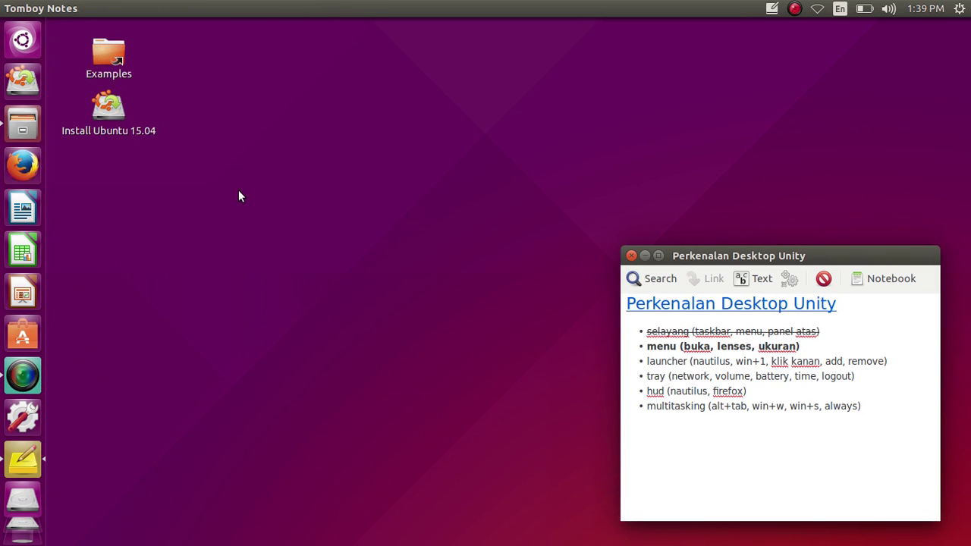
Clear the Dash's previous search and expand the full Installed list in the applications lens.
key(super)
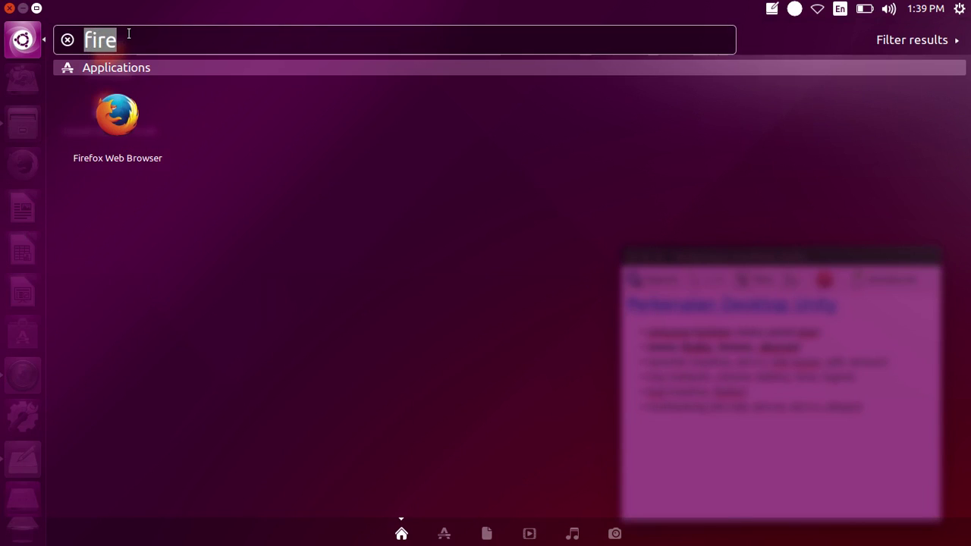
key(BackSpace)
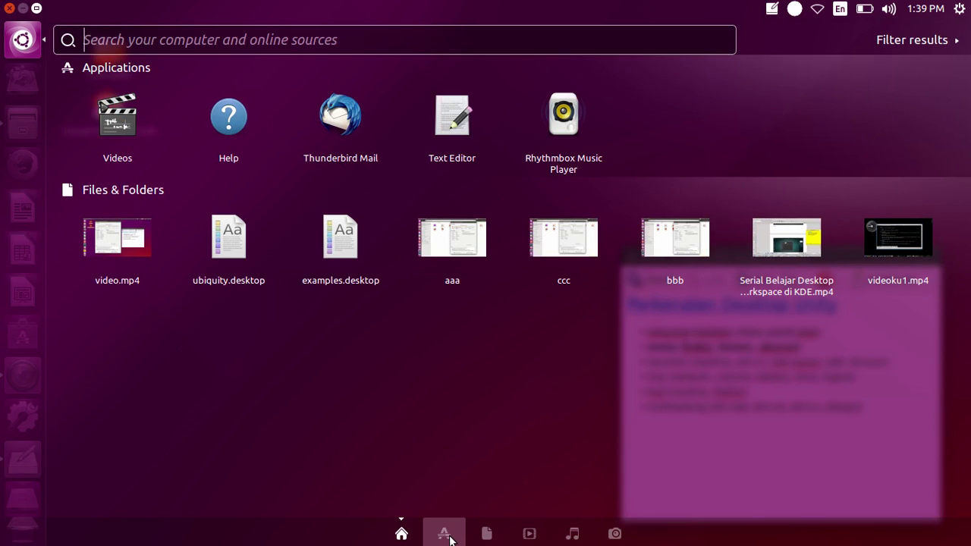
click(447, 536)
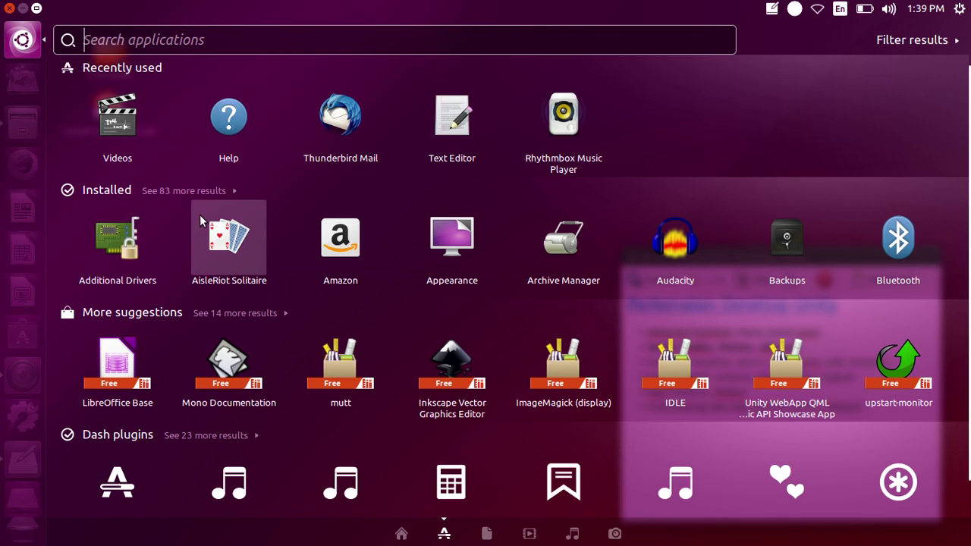
click(219, 190)
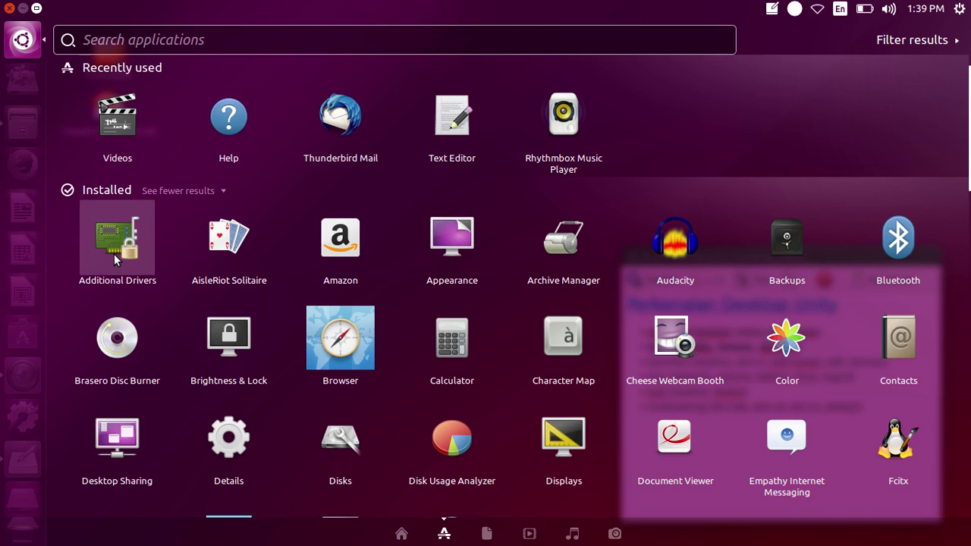
Examine the expanded list of installed applications from Additional Drivers through to Videos.
key(Right)
key(Right)
key(Right)
key(Right)
key(Right)
key(Right)
key(Right)
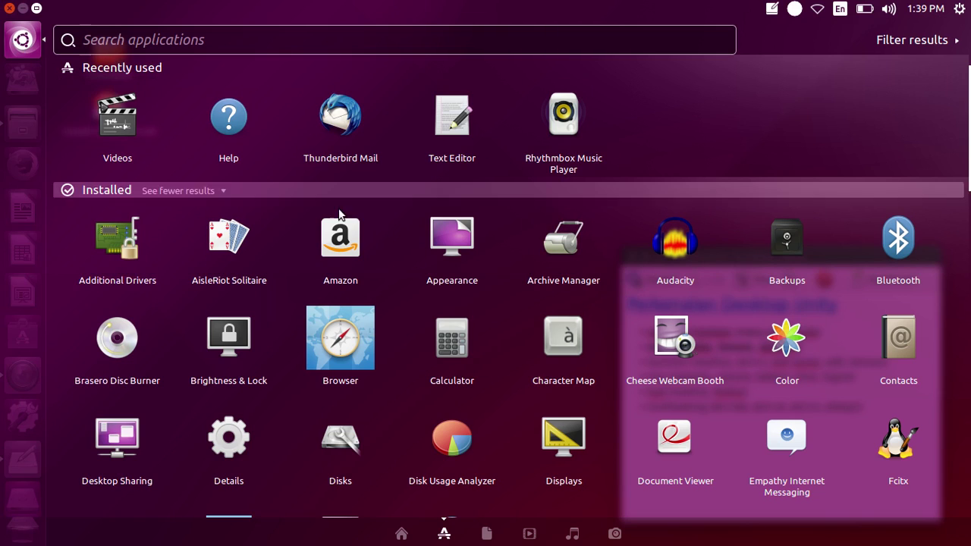
scroll(332, 376, down, 1)
scroll(338, 356, down, 3)
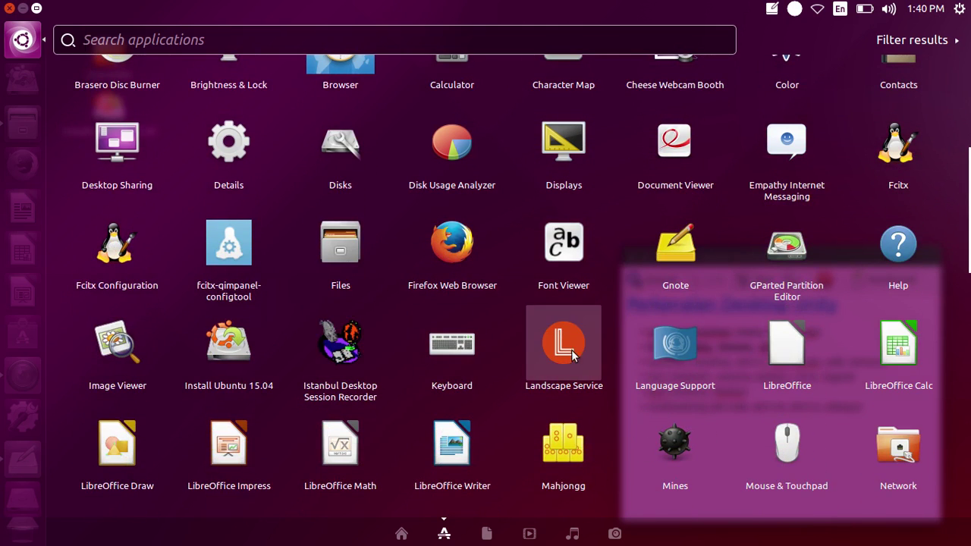
scroll(229, 342, down, 3)
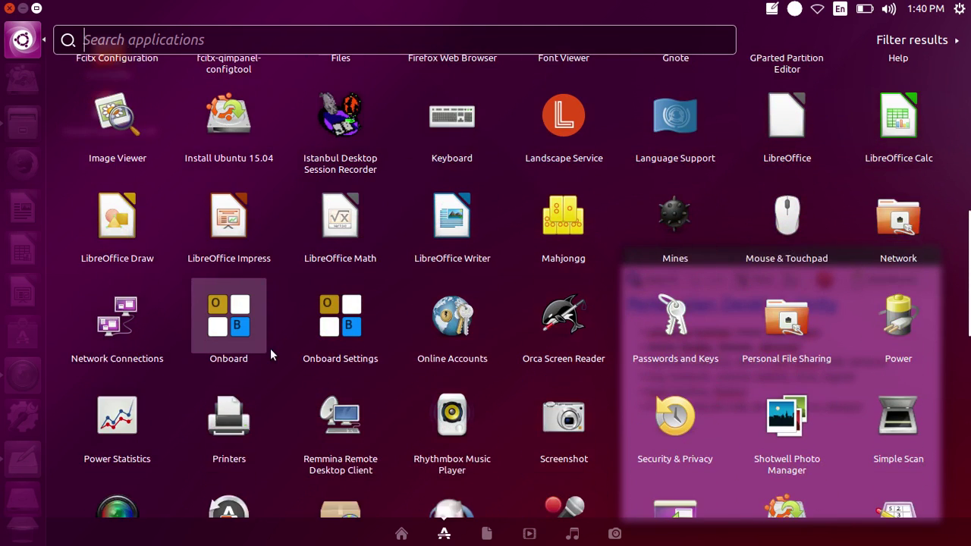
scroll(268, 350, down, 1)
scroll(274, 353, down, 1)
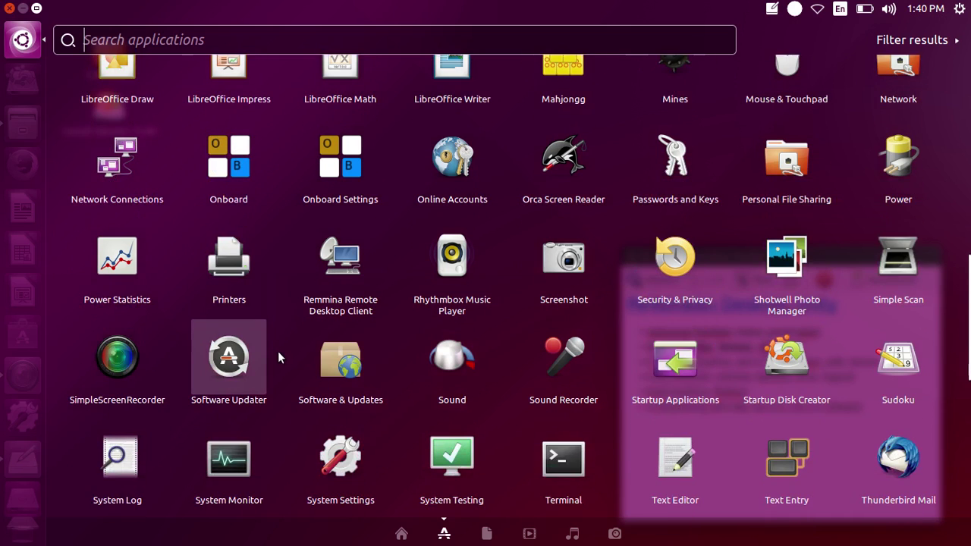
scroll(280, 351, down, 1)
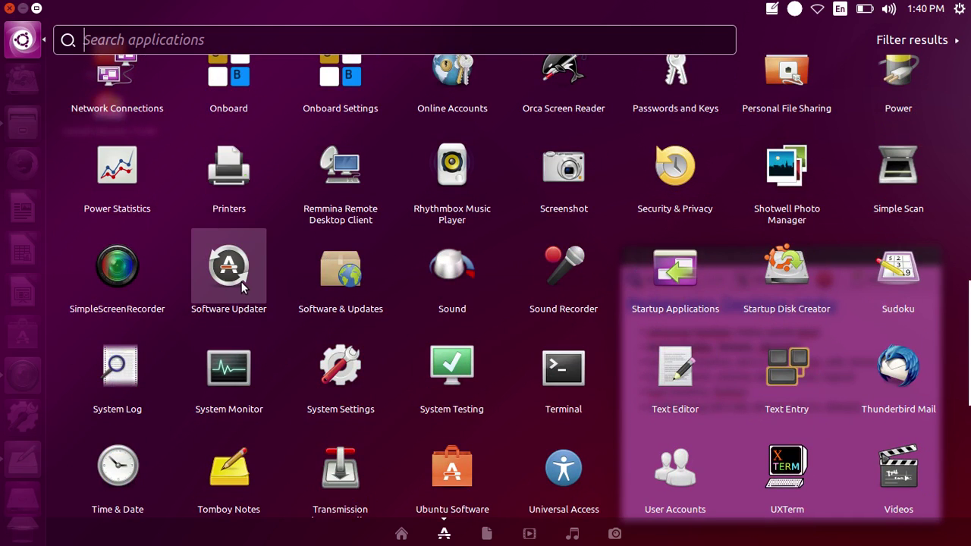
Launch Software Updater from the Dash, move its window clear of the note, and dismiss the update check.
key(Escape)
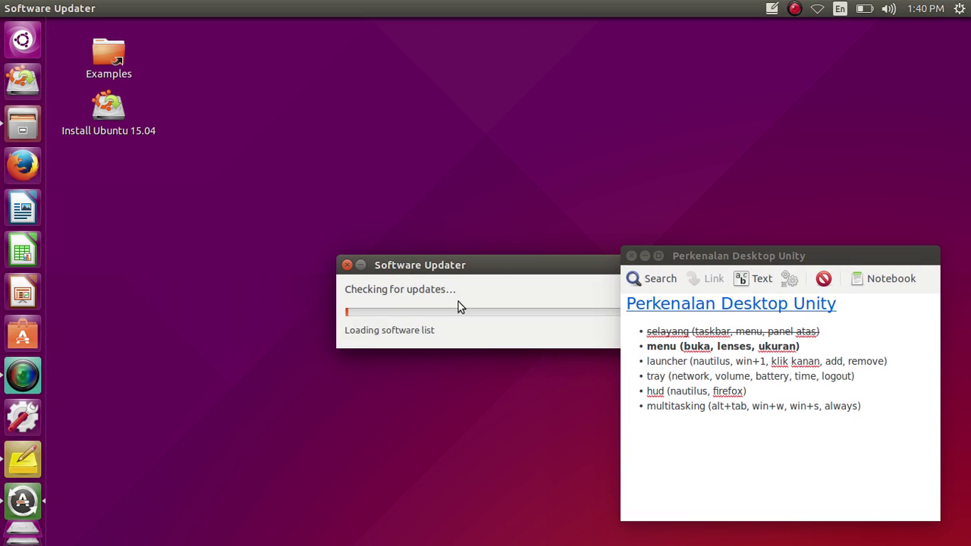
drag(486, 268, 380, 130)
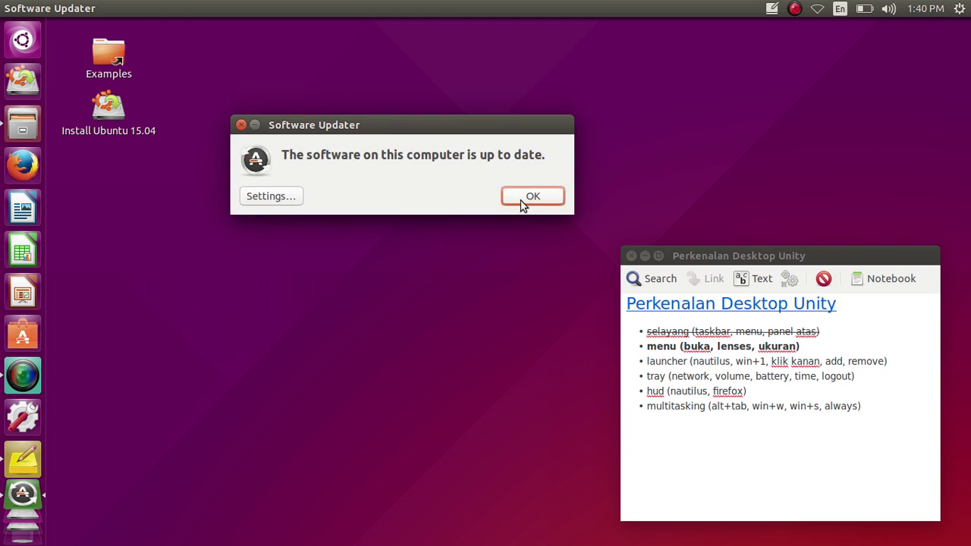
click(530, 197)
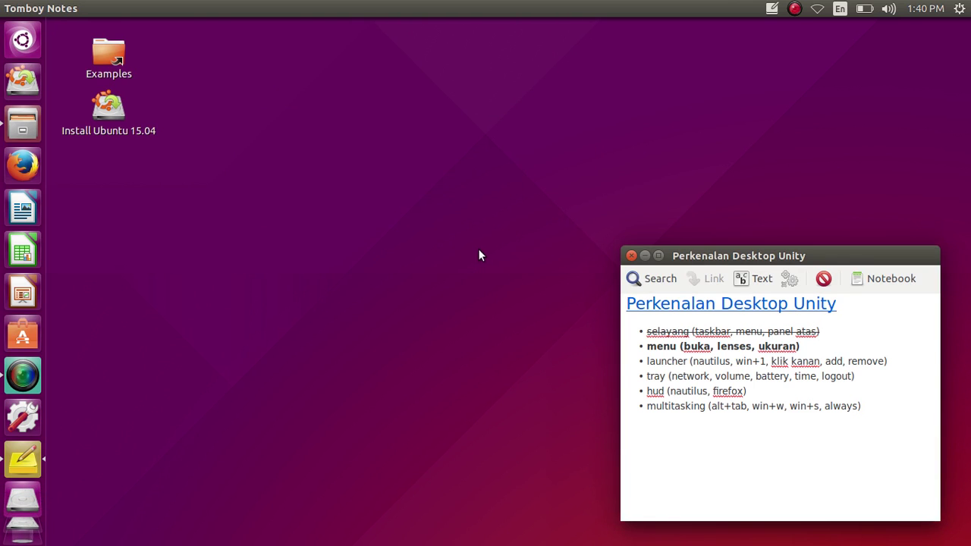
Reopen the Dash and move the selection through the home lens entries by keyboard.
key(super)
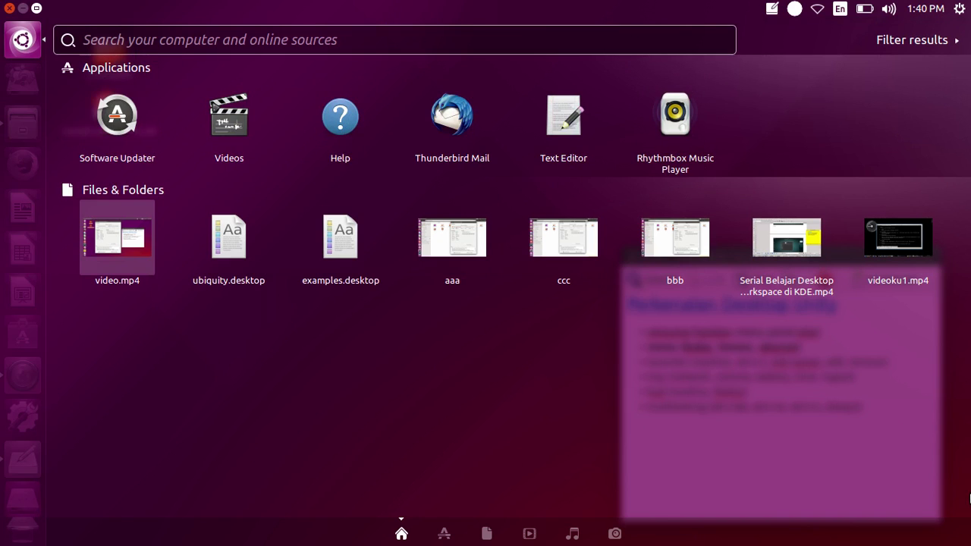
key(Down)
key(Right)
key(Right)
key(Right)
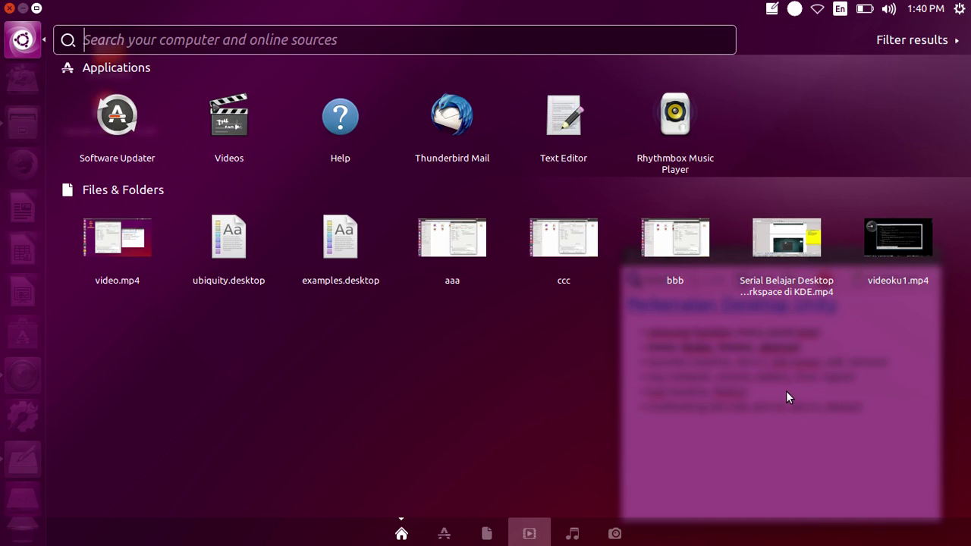
key(Up)
key(Up)
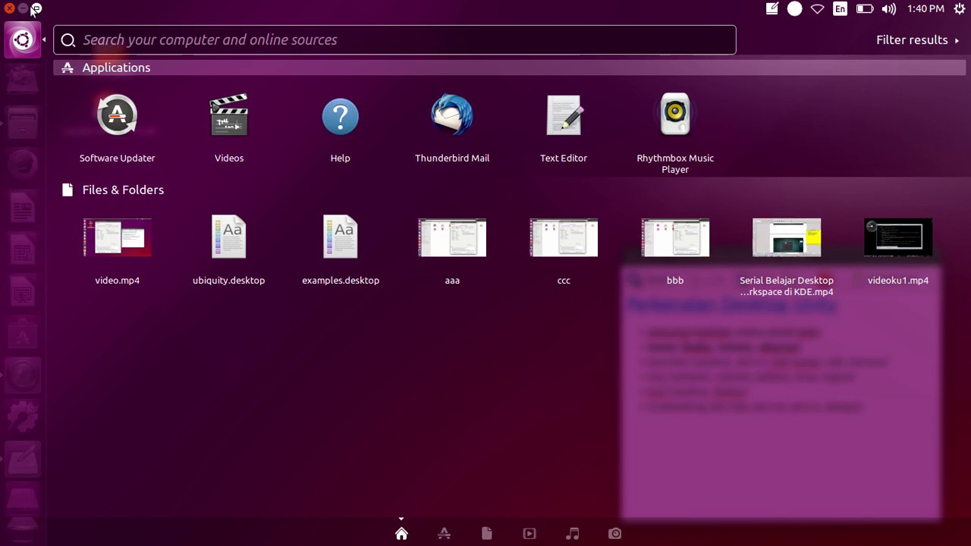
Toggle the Dash between full-screen and reduced size, ending at the reduced size.
click(35, 9)
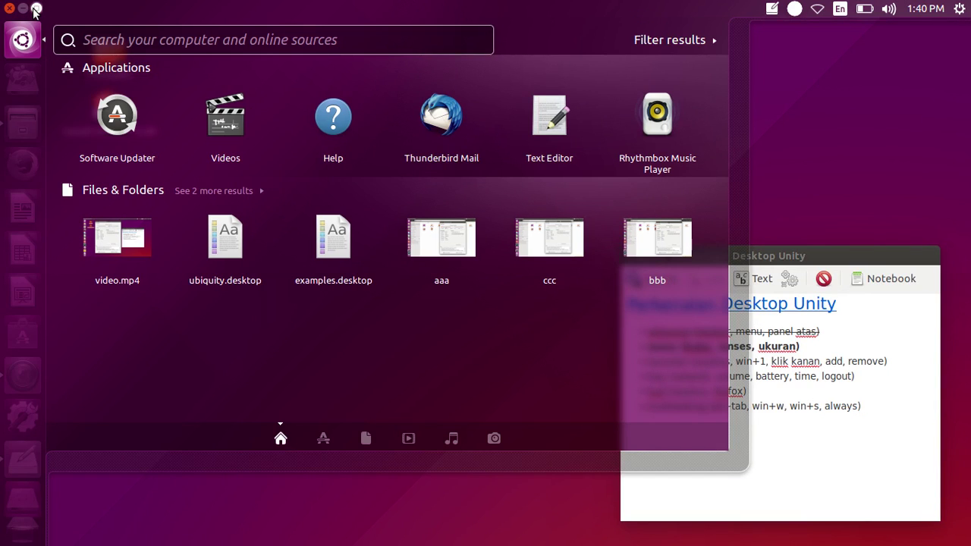
click(35, 9)
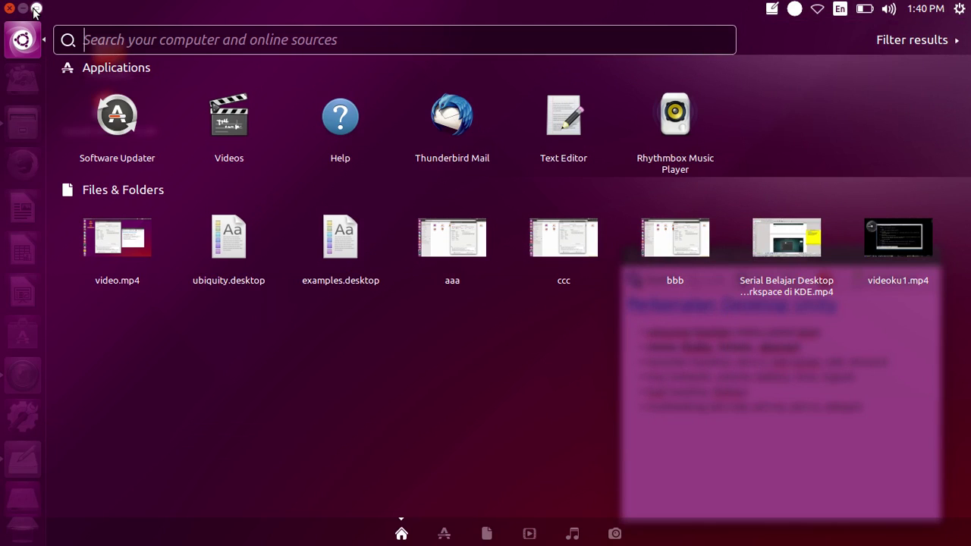
click(36, 9)
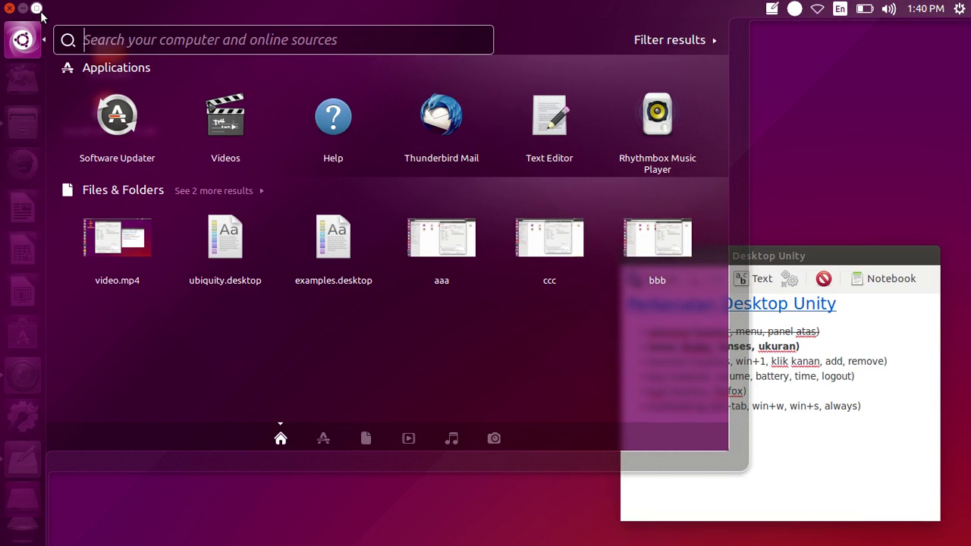
Close and reopen the Dash repeatedly, leaving it open at full-screen size on the home lens.
key(Escape)
key(super)
key(super)
key(super)
key(super)
key(super)
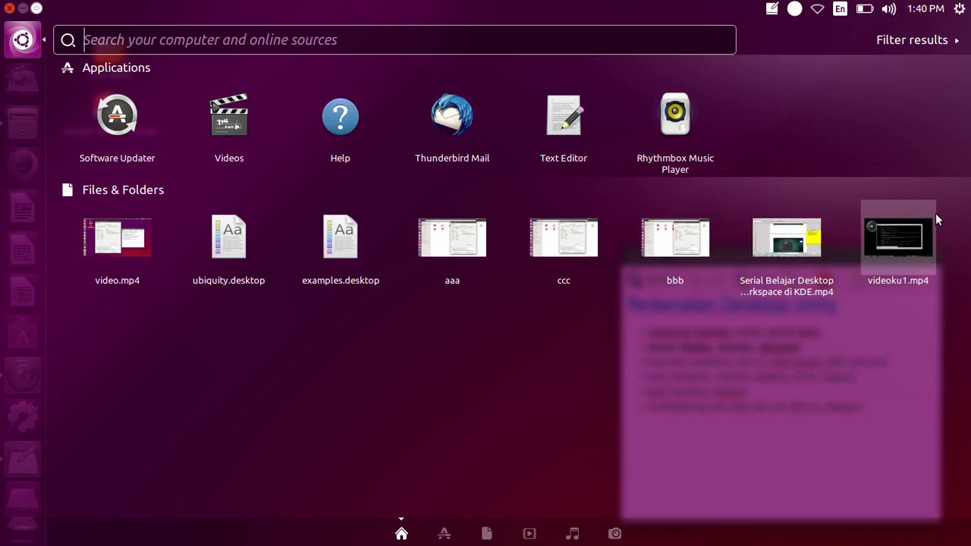
Close and reopen the Dash a few more times, leaving it closed on the desktop.
key(super)
key(super)
key(super)
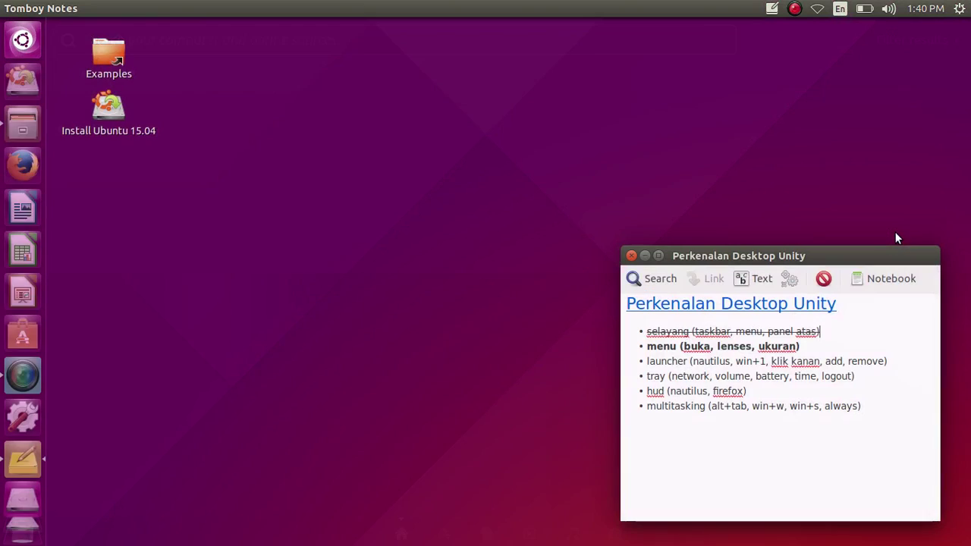
key(super)
key(super)
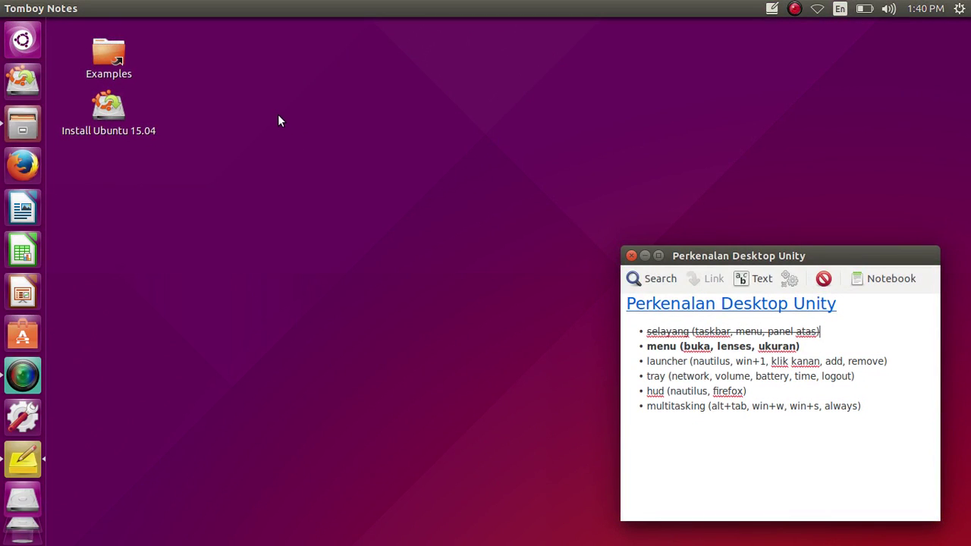
In the Tomboy note, change the menu topic from bold to strikethrough and make the launcher topic bold.
drag(801, 346, 650, 347)
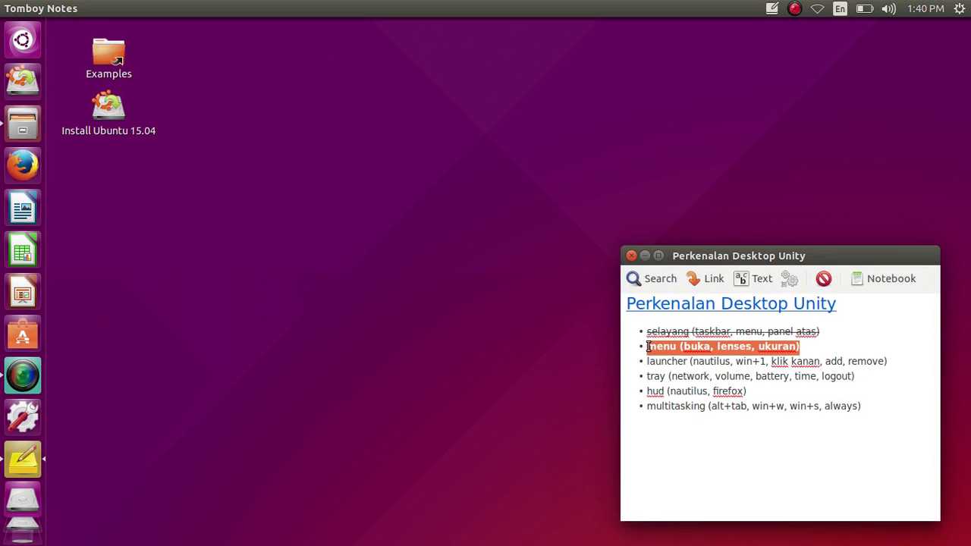
key(ctrl+b)
key(ctrl+s)
click(761, 361)
drag(888, 361, 647, 361)
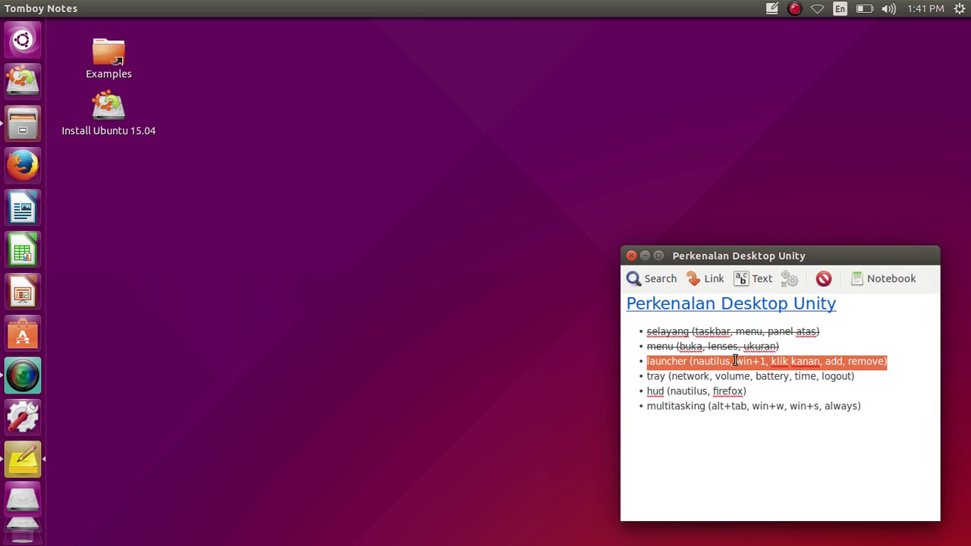
key(ctrl+b)
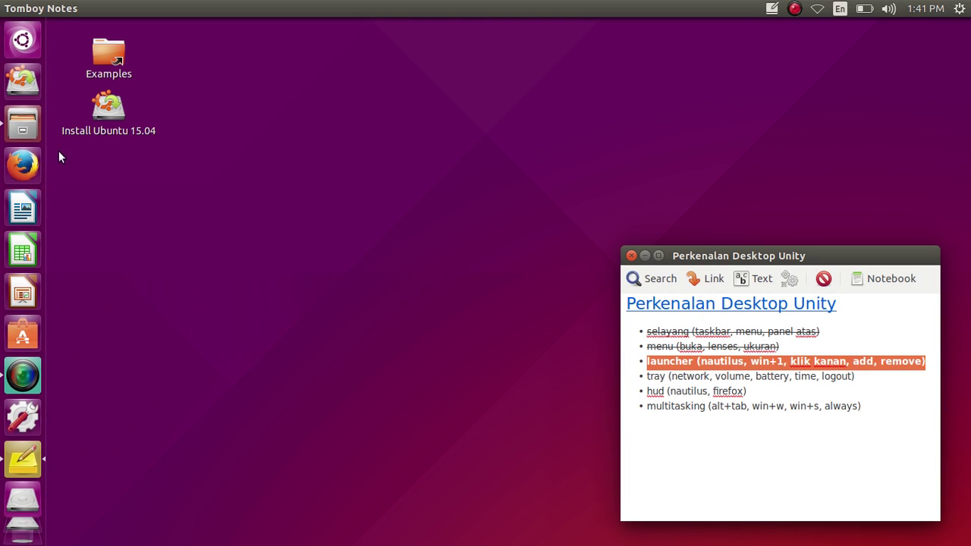
Quit Files through its launcher quicklist and return the focus to the note's launcher topic.
right_click(23, 123)
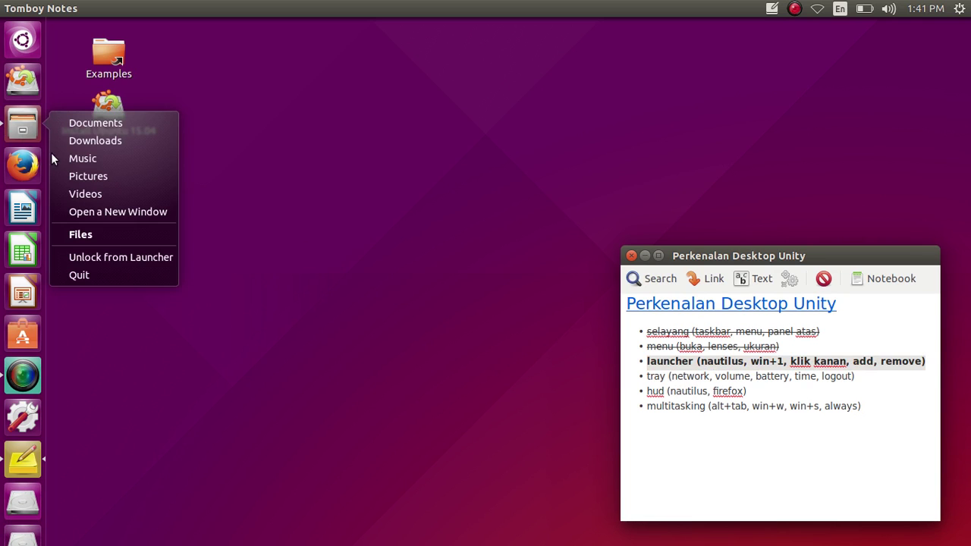
click(127, 277)
click(674, 364)
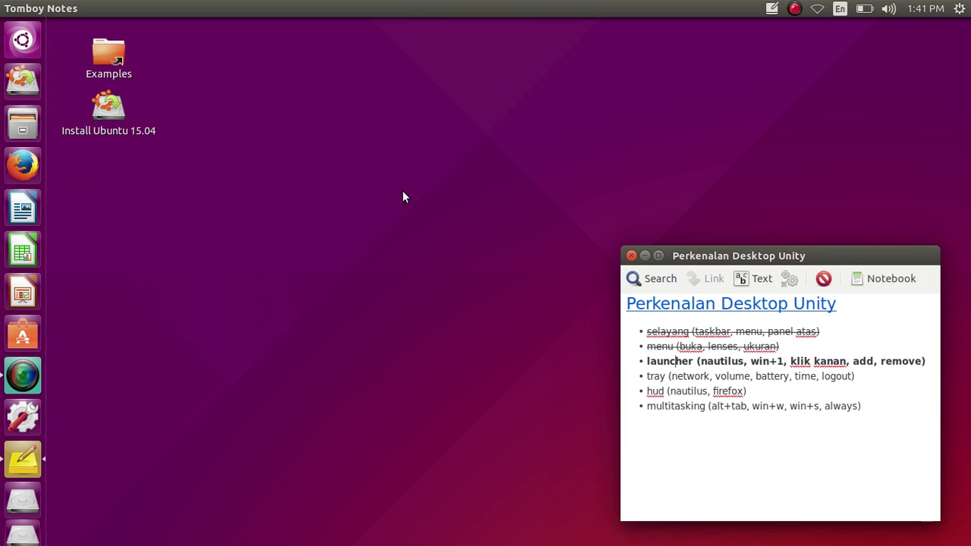
Open Files from the launcher, move its Home window away from the launcher, and close it.
click(22, 129)
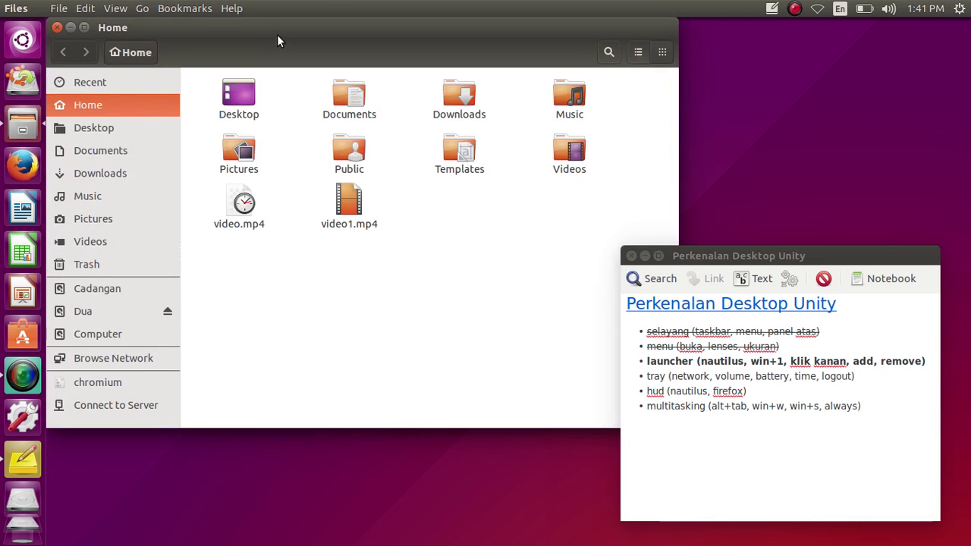
drag(277, 41, 341, 67)
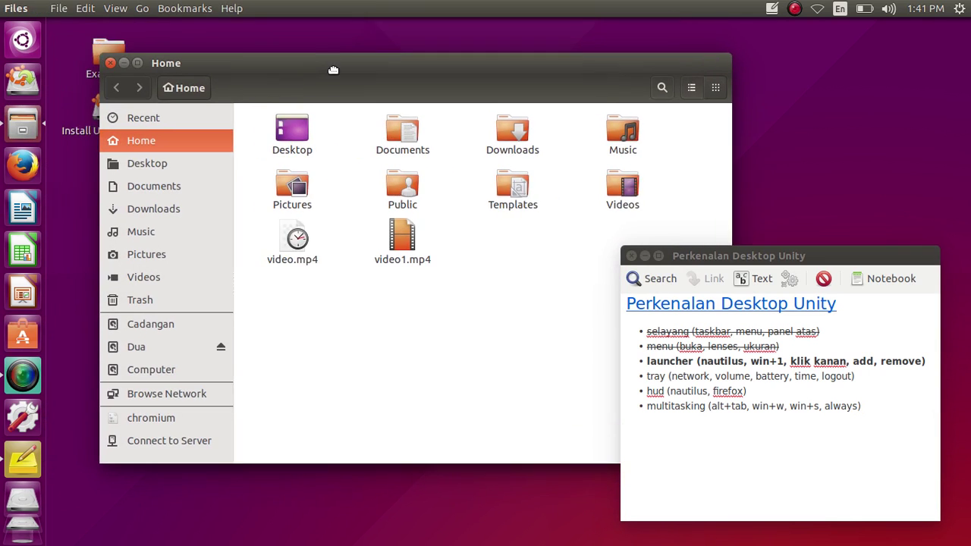
click(120, 53)
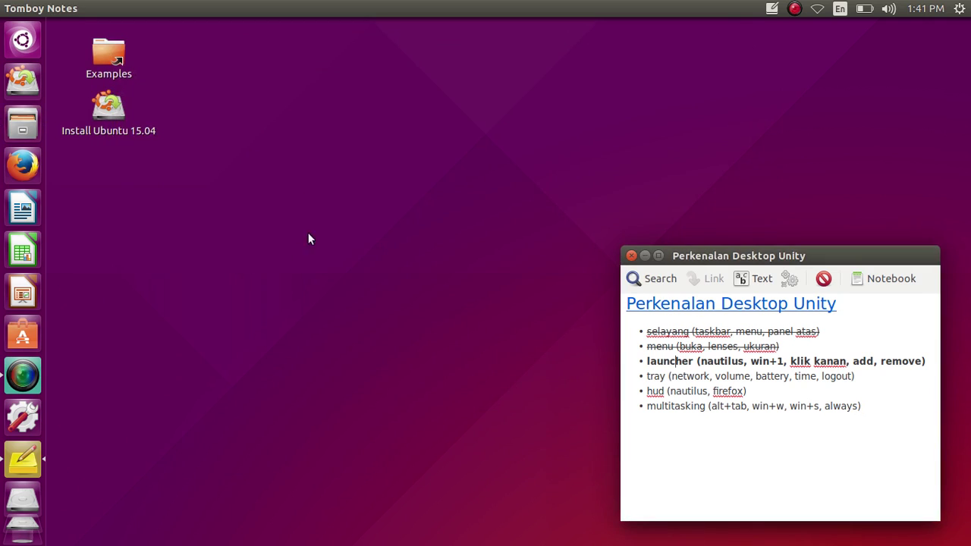
Open the Pictures folder from the Files launcher quicklist and close its window.
right_click(23, 130)
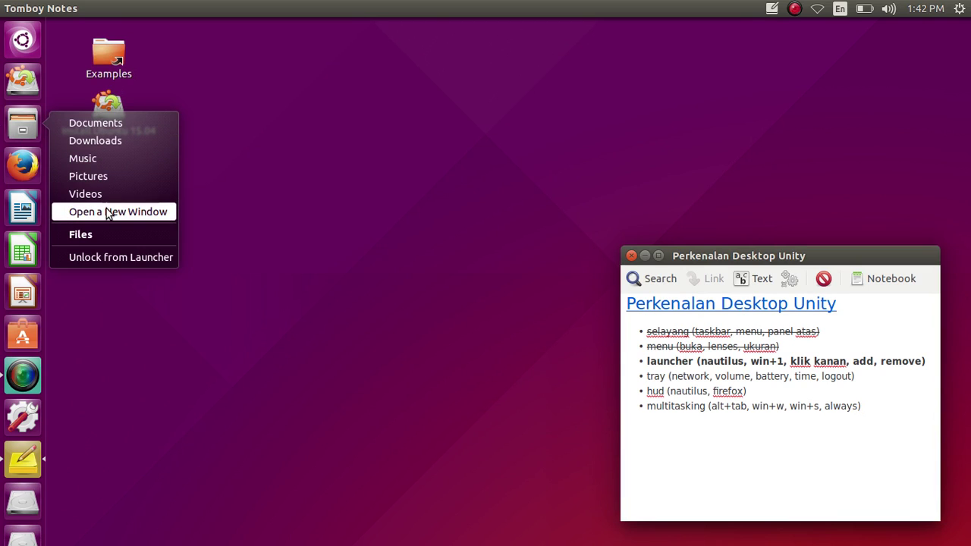
click(104, 182)
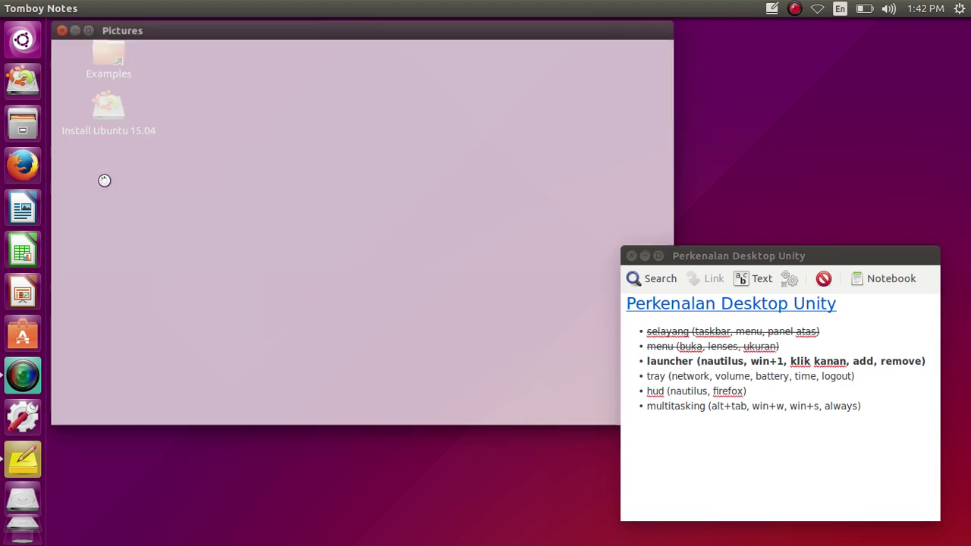
click(57, 27)
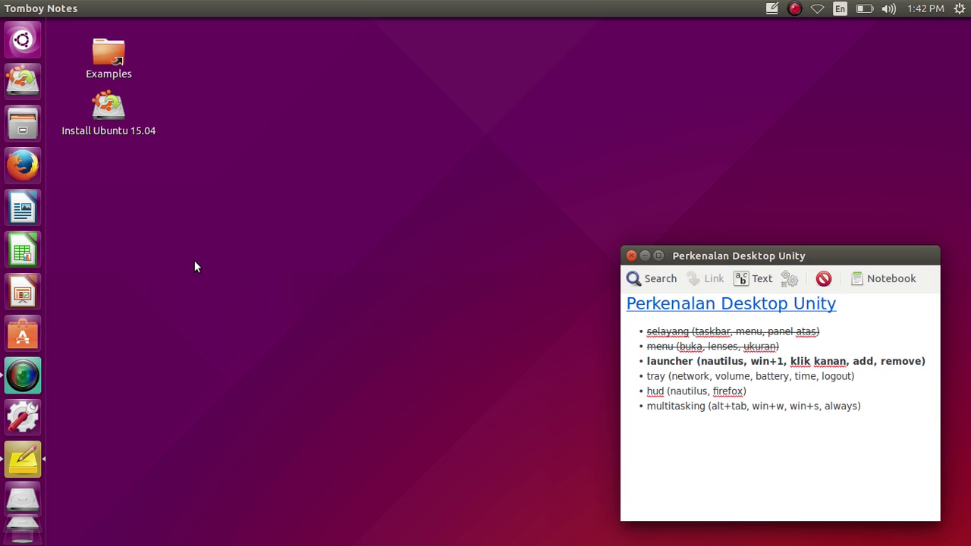
Show the launcher's shortcut numbers, and launch LibreOffice Writer by its number 4 and close it.
key(super)
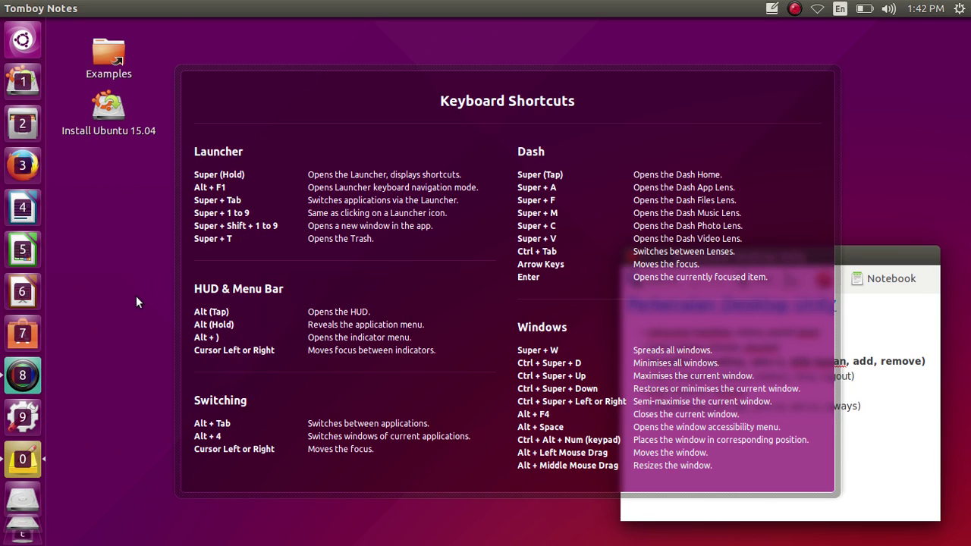
key(super+4)
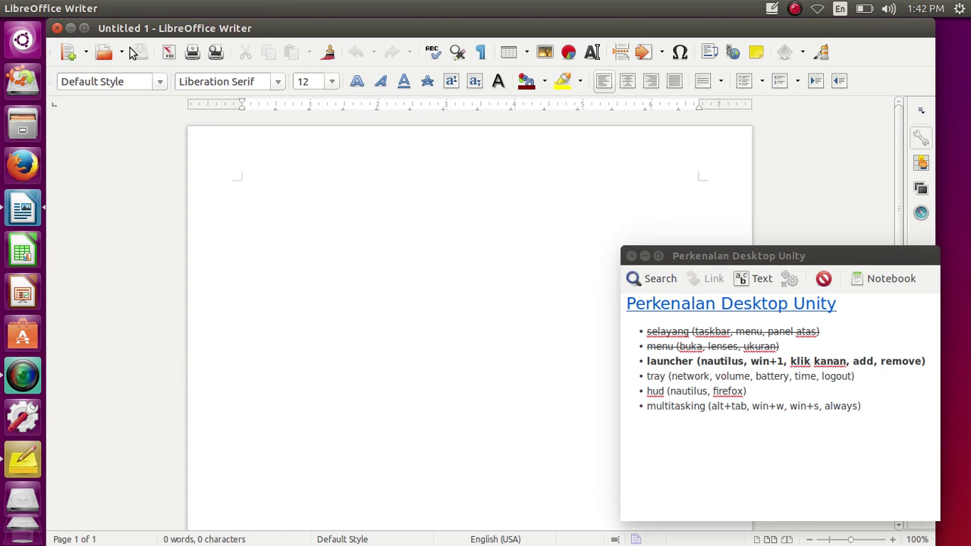
click(57, 28)
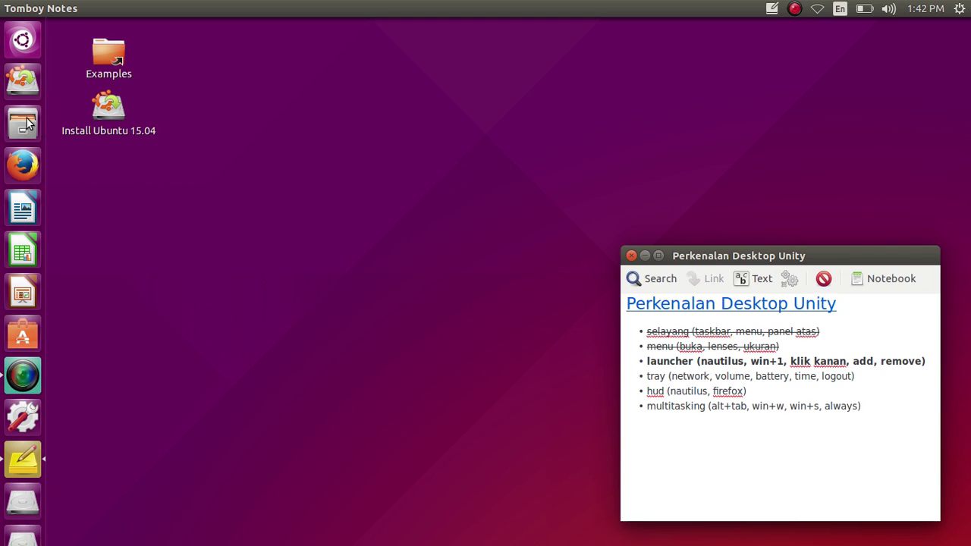
key(super)
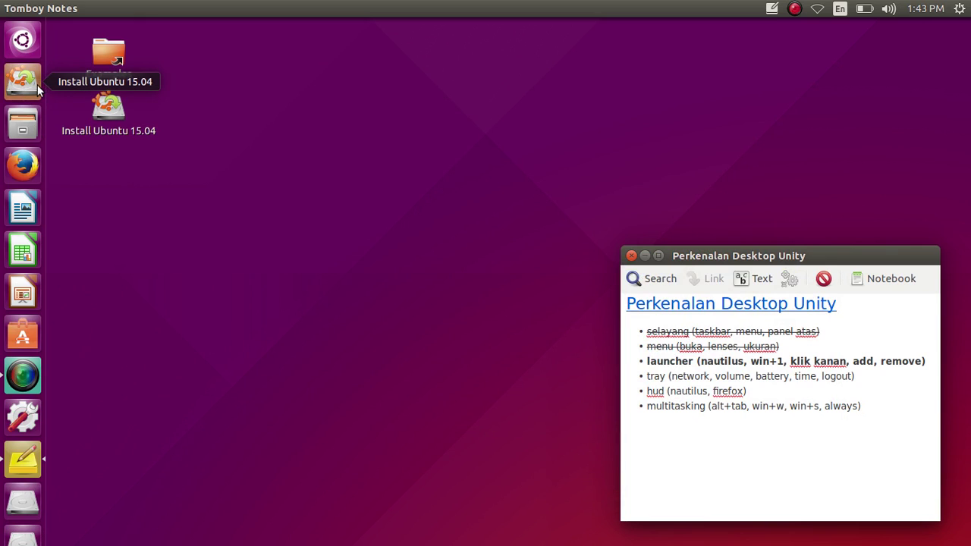
Launch Install Ubuntu 15.04 from the launcher, moving the note slightly upward and bringing the installer into focus.
click(37, 84)
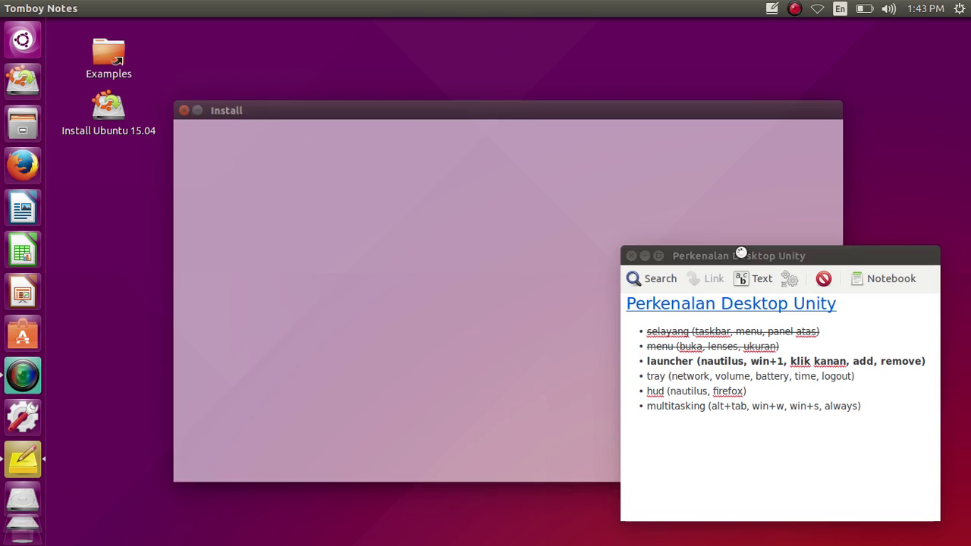
drag(741, 256, 726, 205)
click(218, 95)
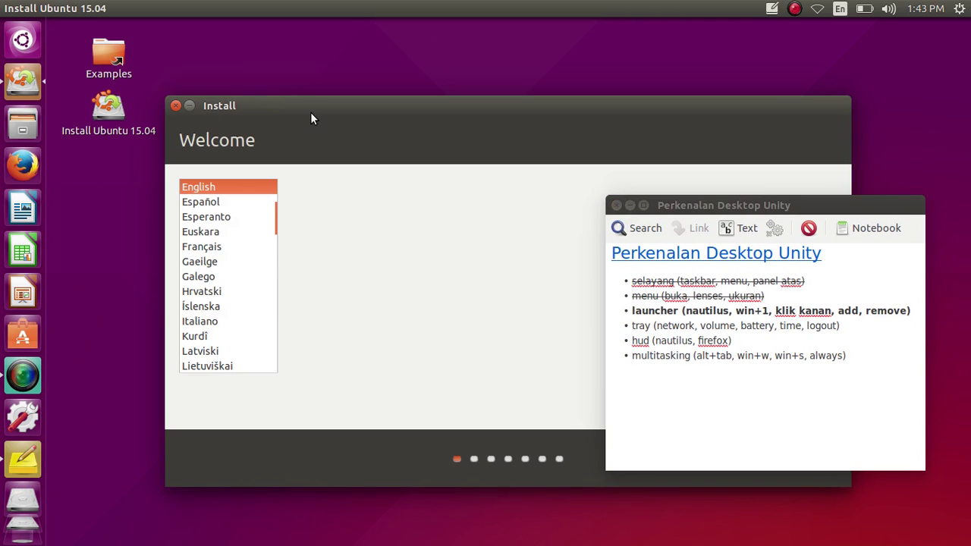
Quit the Ubuntu installer, moving its quit confirmation clear of the note to confirm it.
click(176, 107)
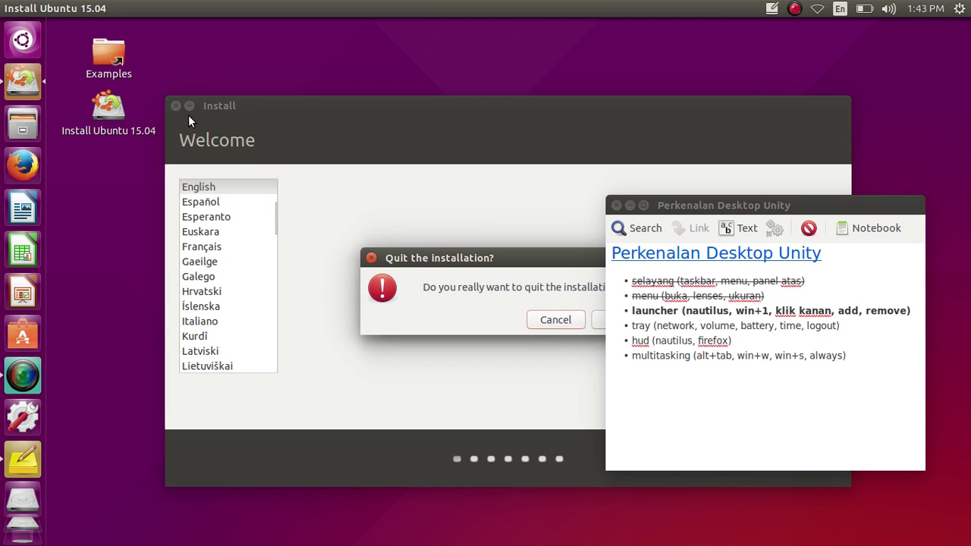
drag(572, 257, 261, 220)
click(320, 282)
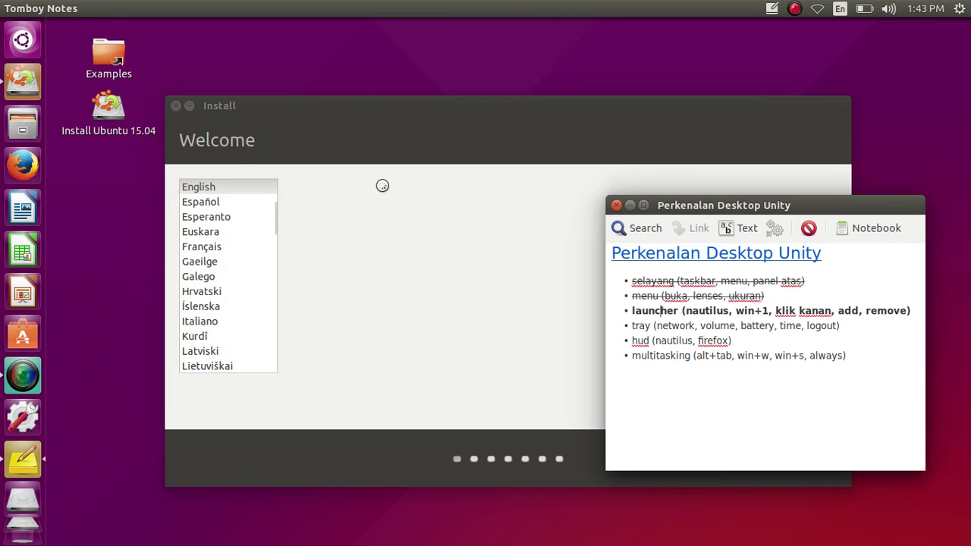
click(443, 111)
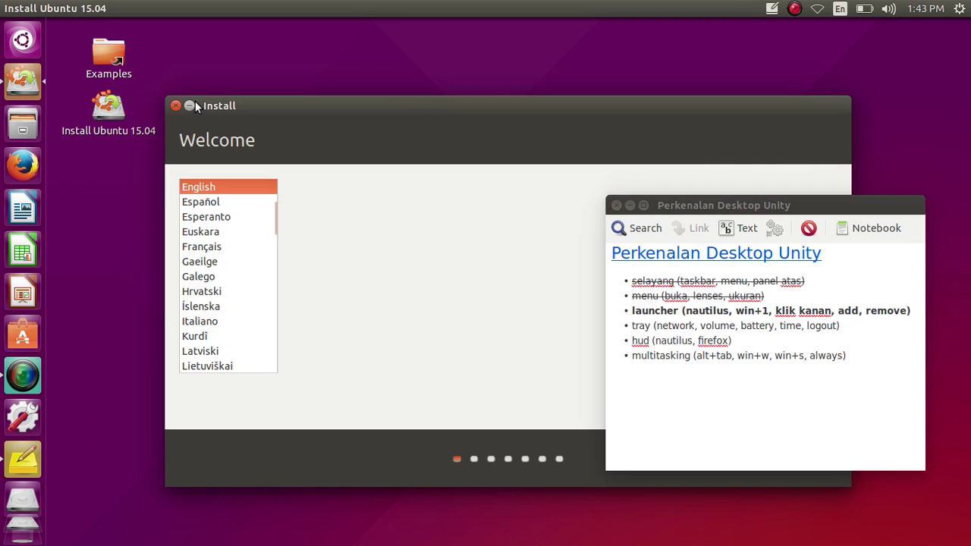
click(176, 106)
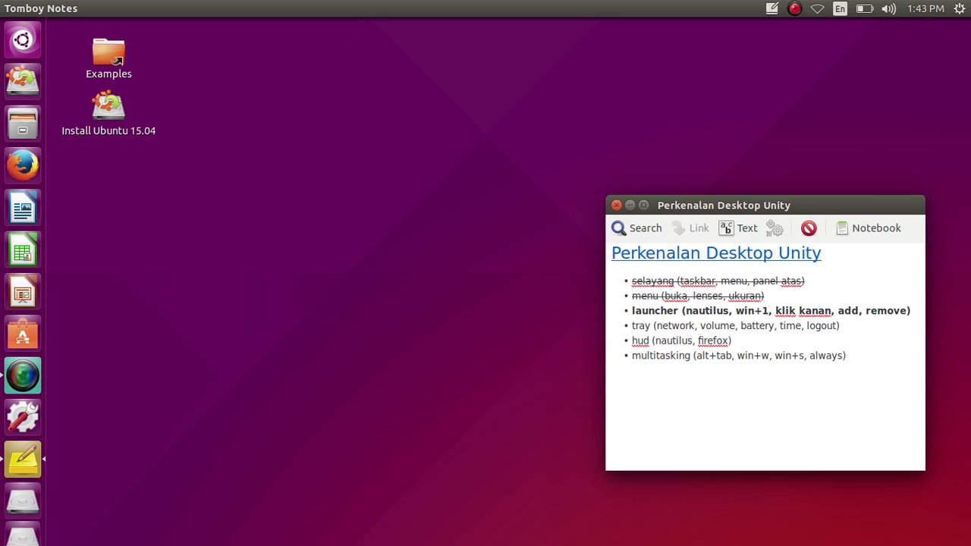
Open and dismiss the launcher quicklists of Firefox and LibreOffice Writer.
right_click(23, 165)
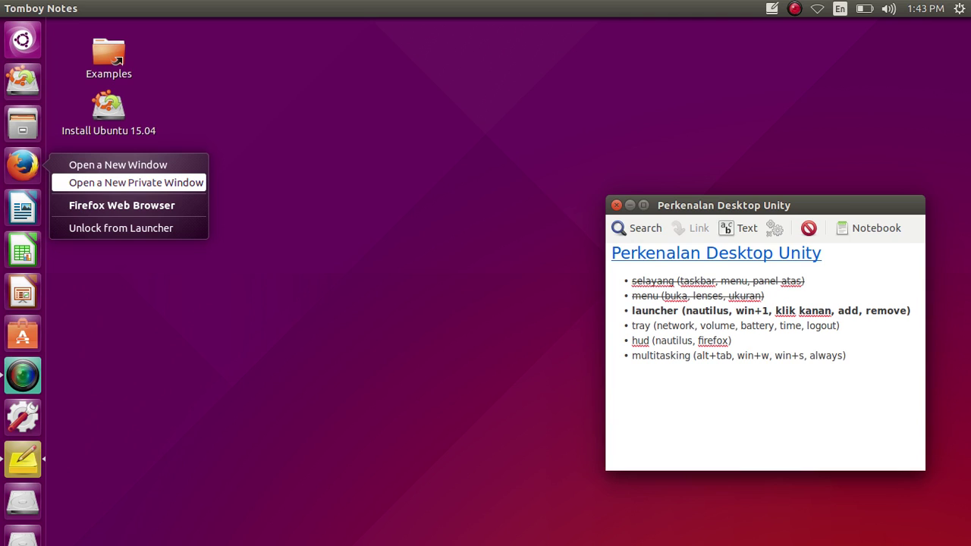
key(Escape)
right_click(22, 207)
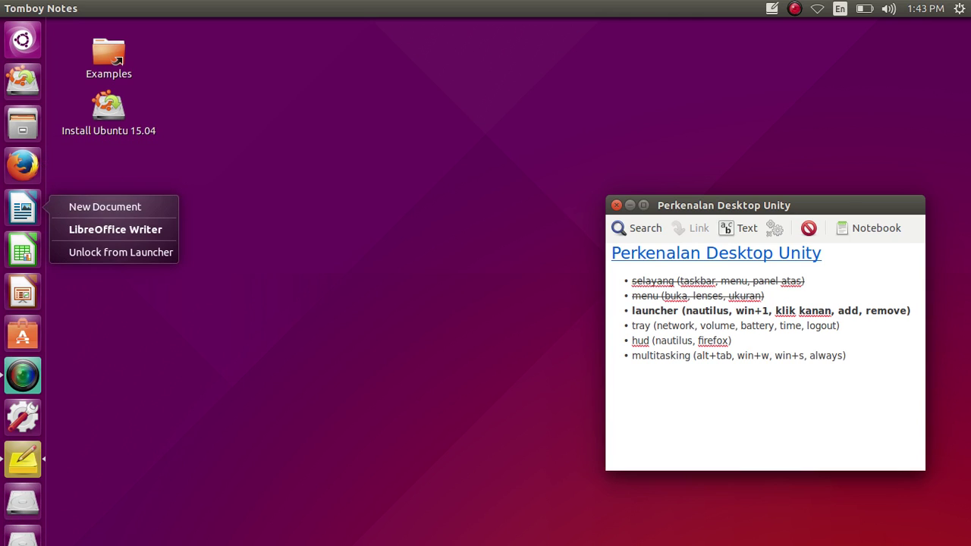
key(Escape)
Move down the launcher entries by keyboard, opening and dismissing their quicklists along the way.
key(Down)
key(Right)
key(Escape)
key(Down)
key(Right)
key(Escape)
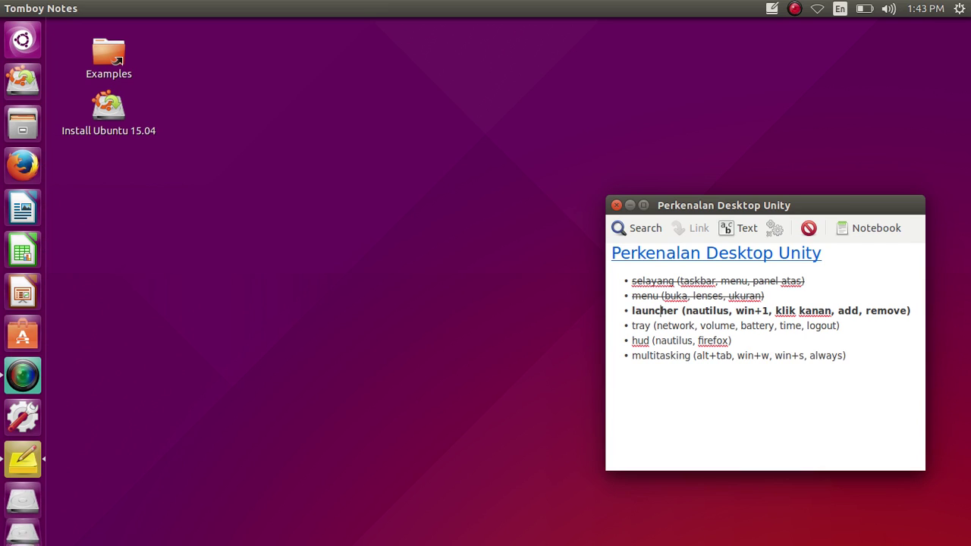
key(Down)
key(Down)
key(Right)
key(Escape)
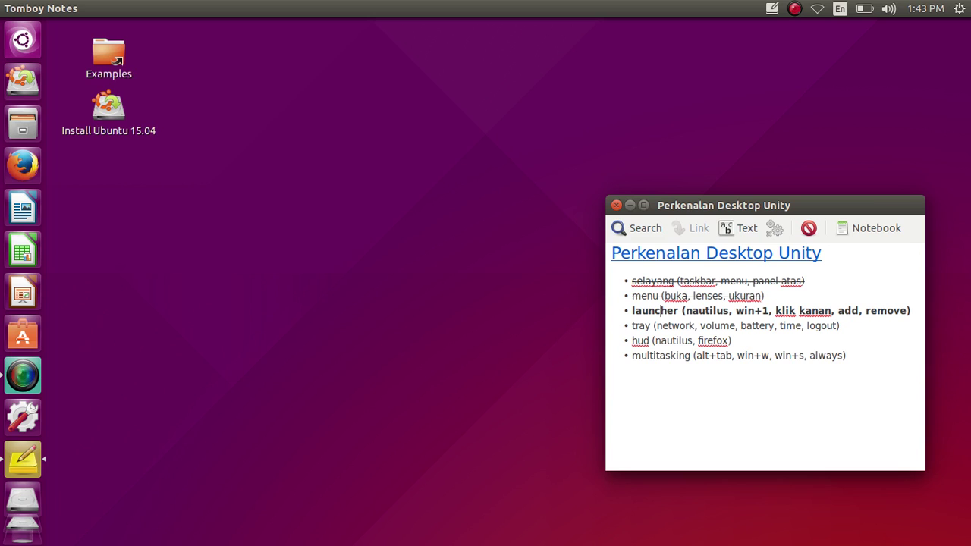
Restart keyboard navigation of the launcher and view further entries' quicklists, including Tomboy Notes, dismissing each one.
key(alt+F1)
key(Down)
key(Down)
key(Down)
key(Right)
key(Down)
key(Down)
key(Escape)
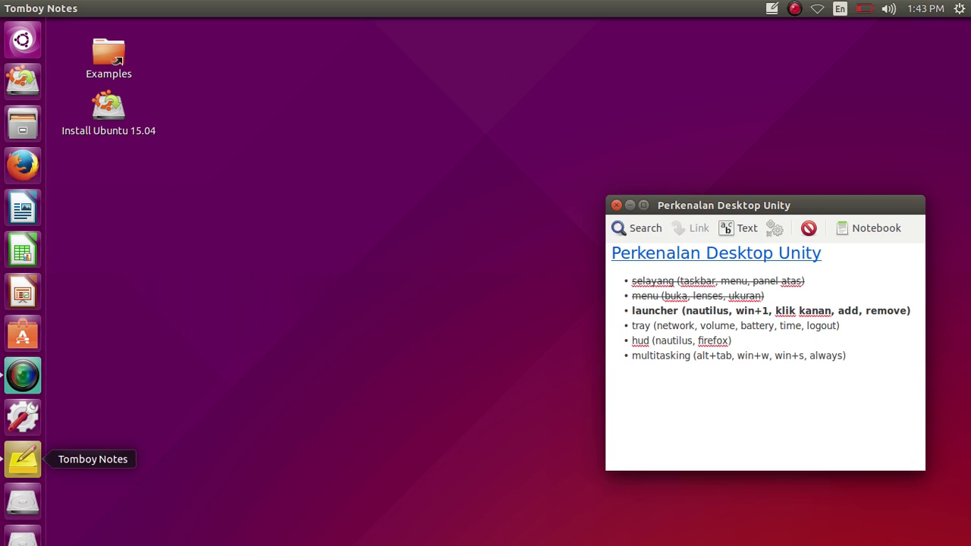
key(Right)
key(Escape)
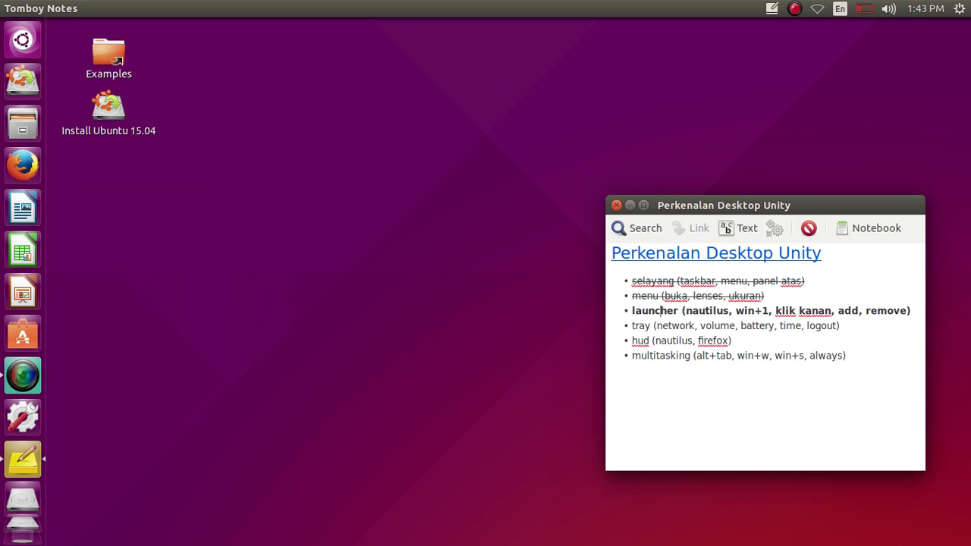
Launch System Settings from the launcher, move its window up and left, and quit it through its quicklist.
click(23, 416)
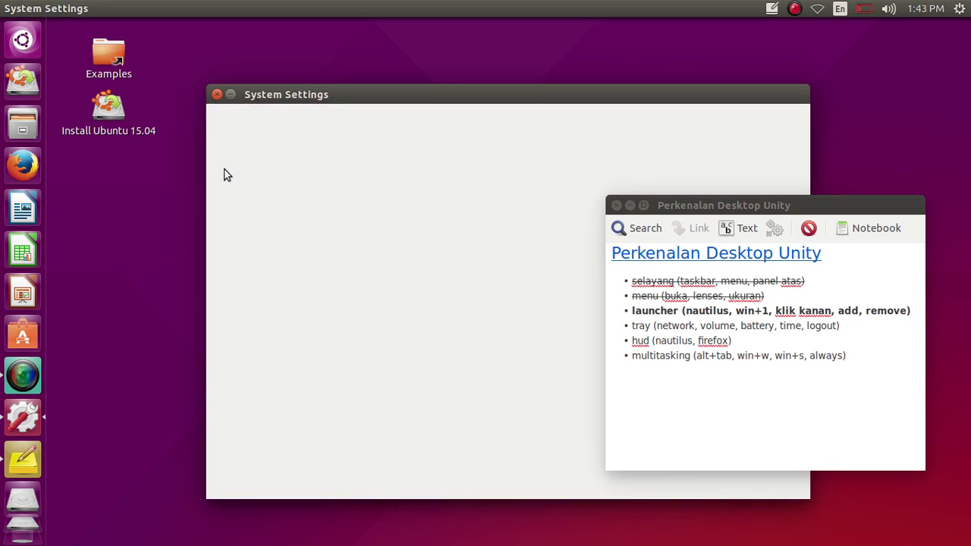
drag(348, 94, 264, 56)
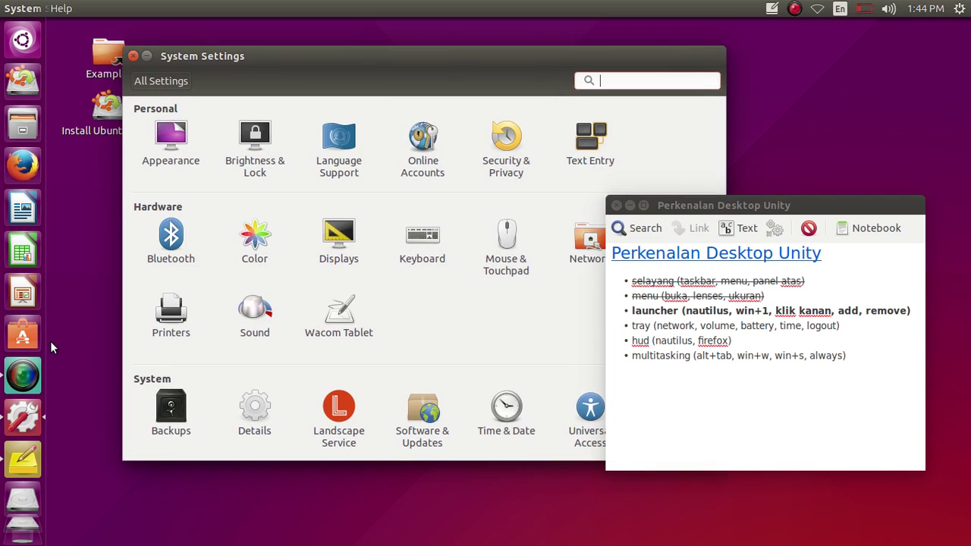
right_click(23, 416)
click(119, 454)
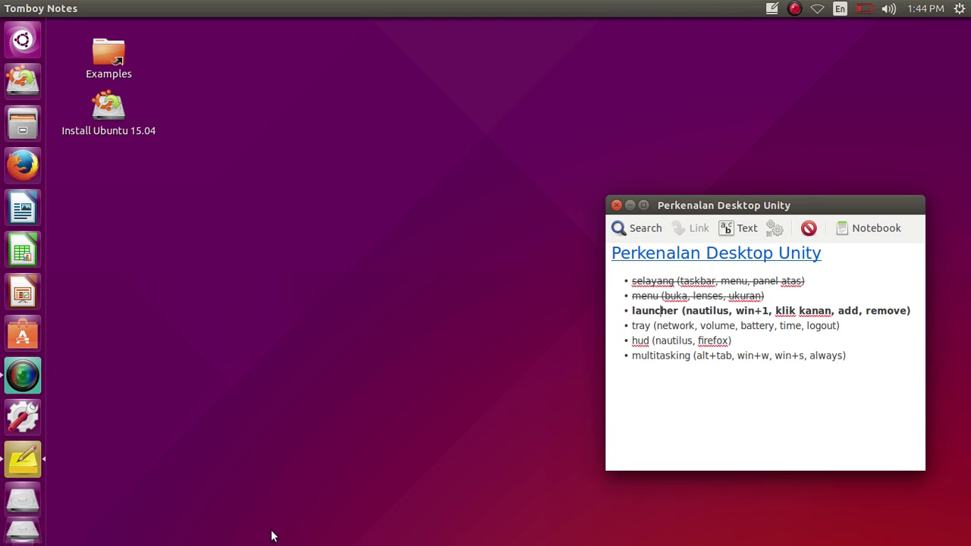
Bring up and dismiss the desktop's context menu, and open Files from the launcher.
right_click(479, 525)
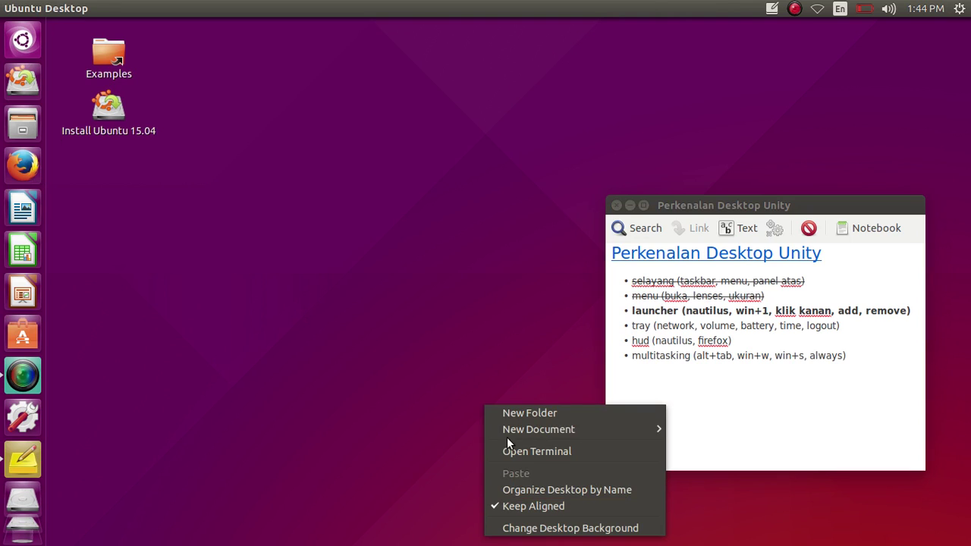
click(419, 380)
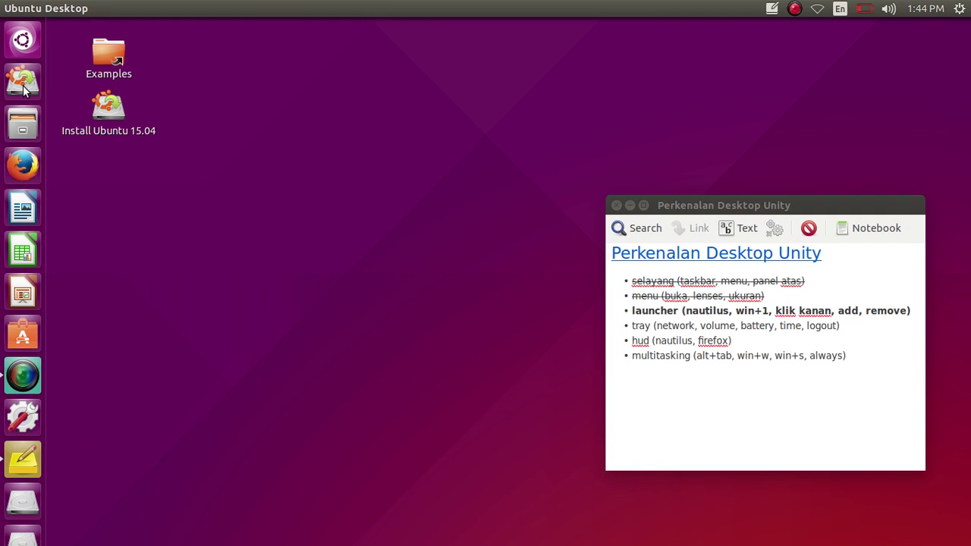
click(24, 127)
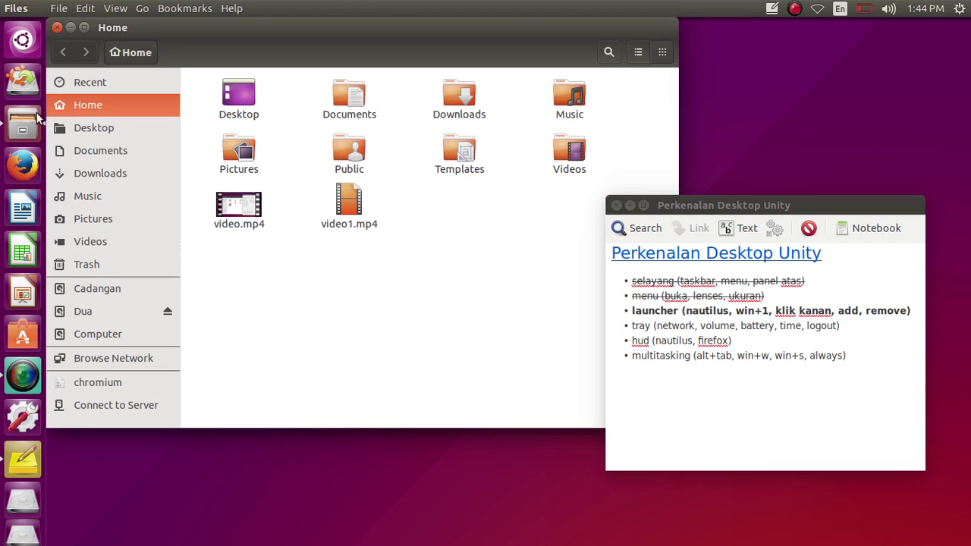
Quit Files through its launcher quicklist and return the focus to the empty desktop.
right_click(24, 127)
click(126, 270)
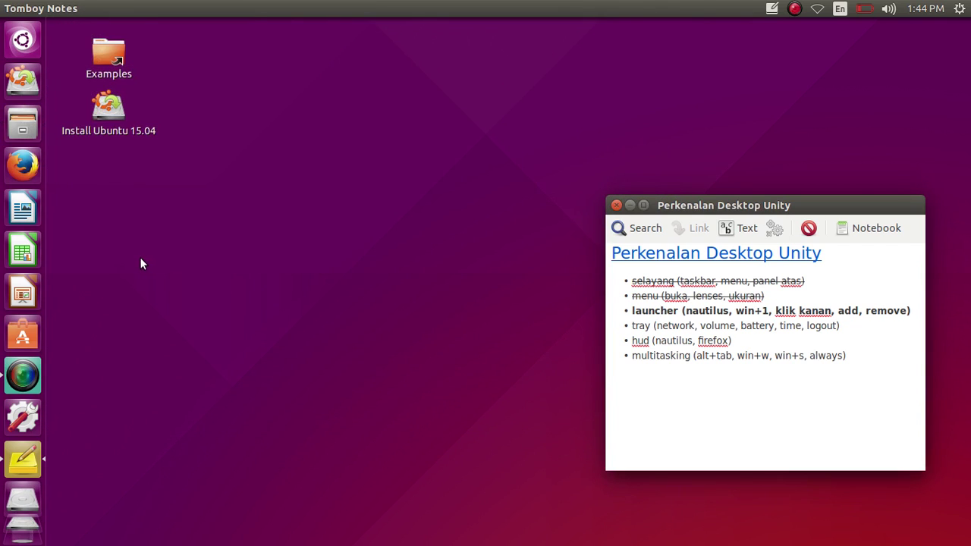
click(475, 188)
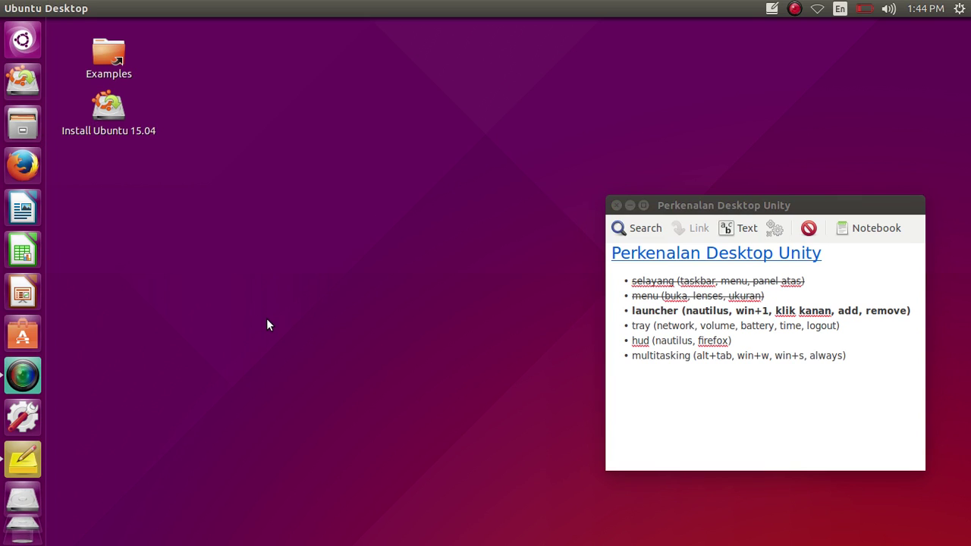
Open and close the Dash once, and launch Rhythmbox Music Player from it.
key(super)
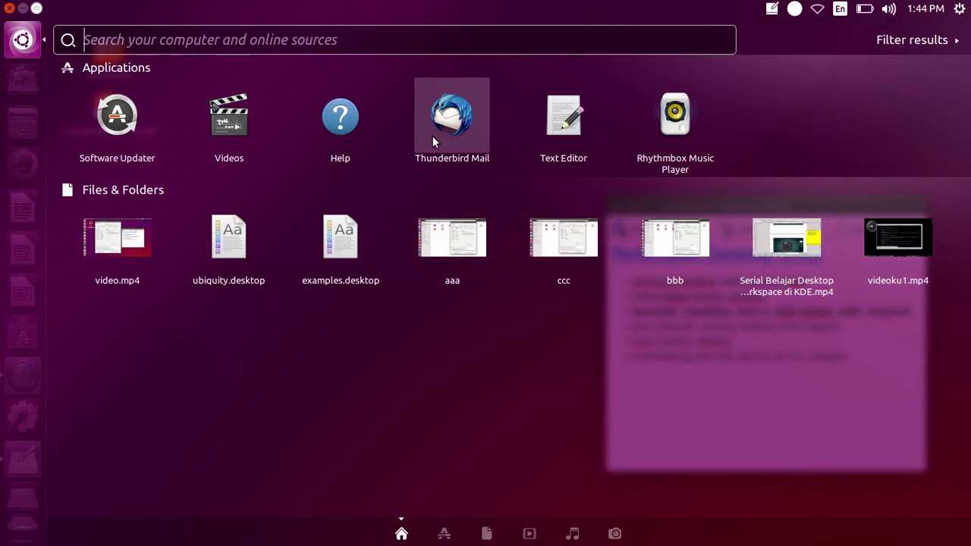
key(super)
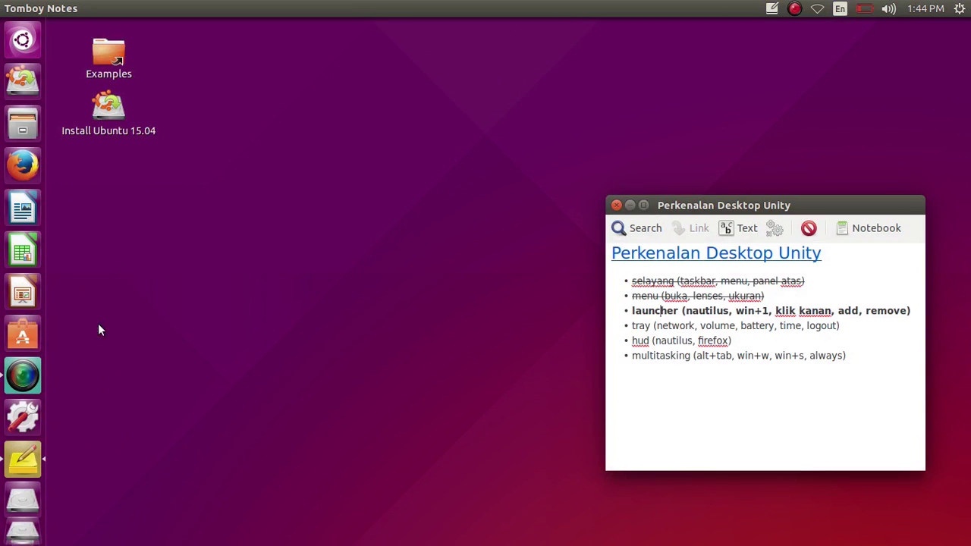
key(super)
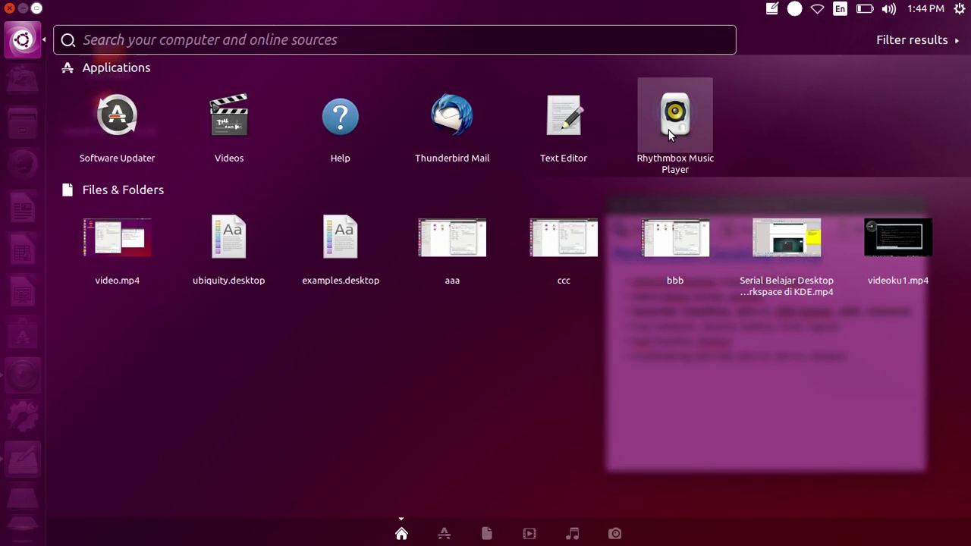
click(674, 127)
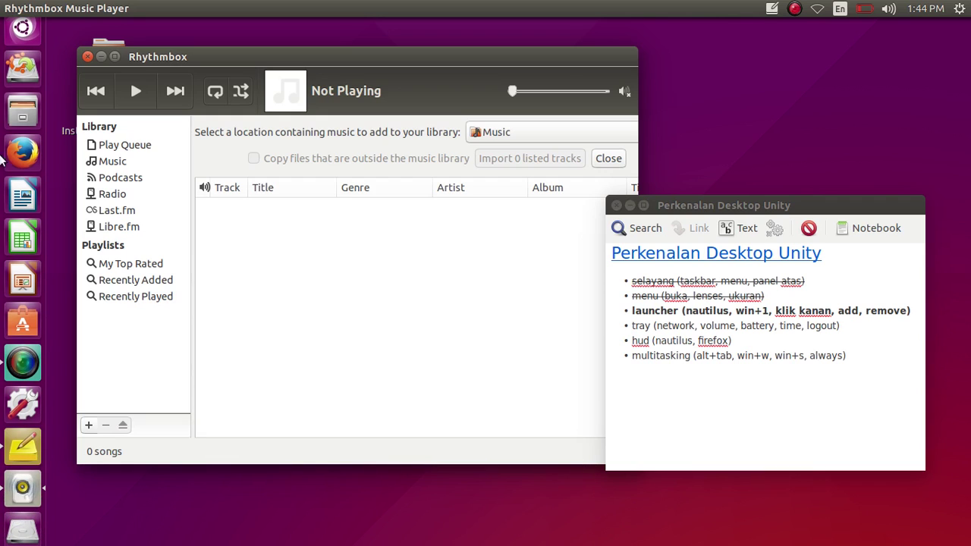
Lock Rhythmbox Music Player to the launcher through its quicklist and close its window.
right_click(22, 494)
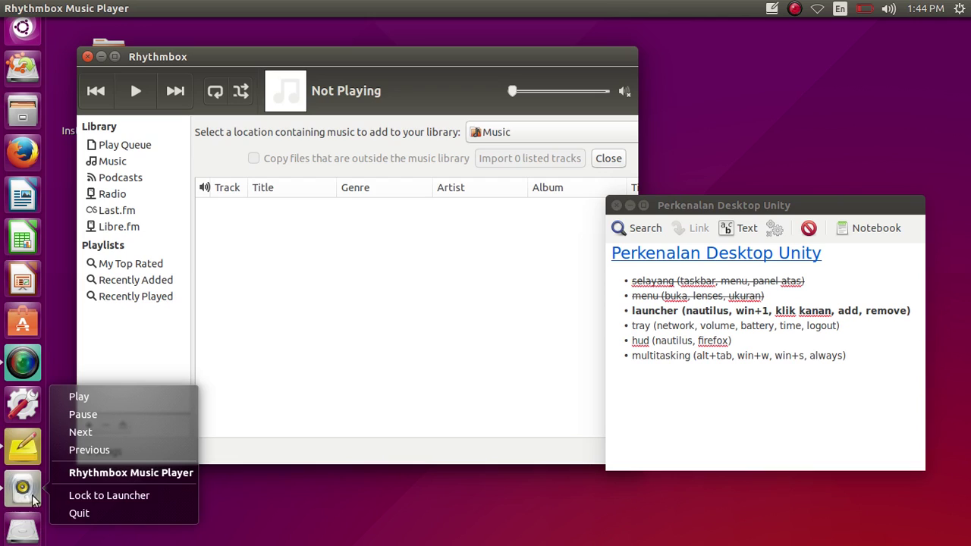
click(76, 502)
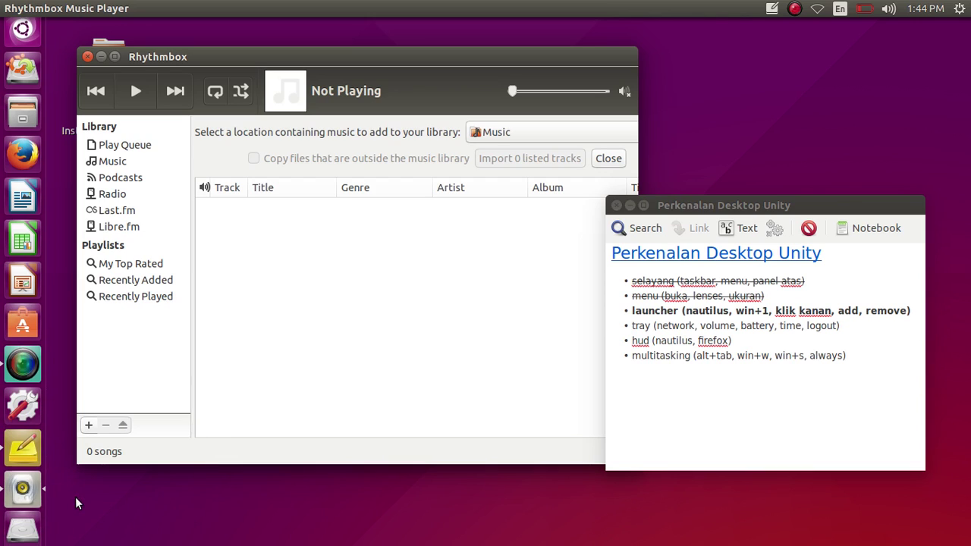
click(89, 56)
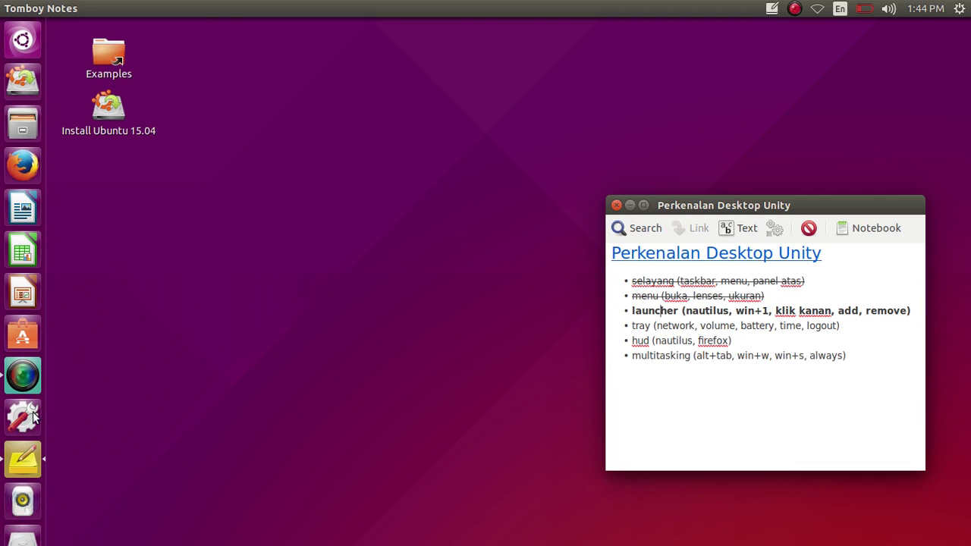
Reorder the Rhythmbox launcher icon to sit directly below Firefox, and unlock it from the launcher.
drag(22, 502, 23, 211)
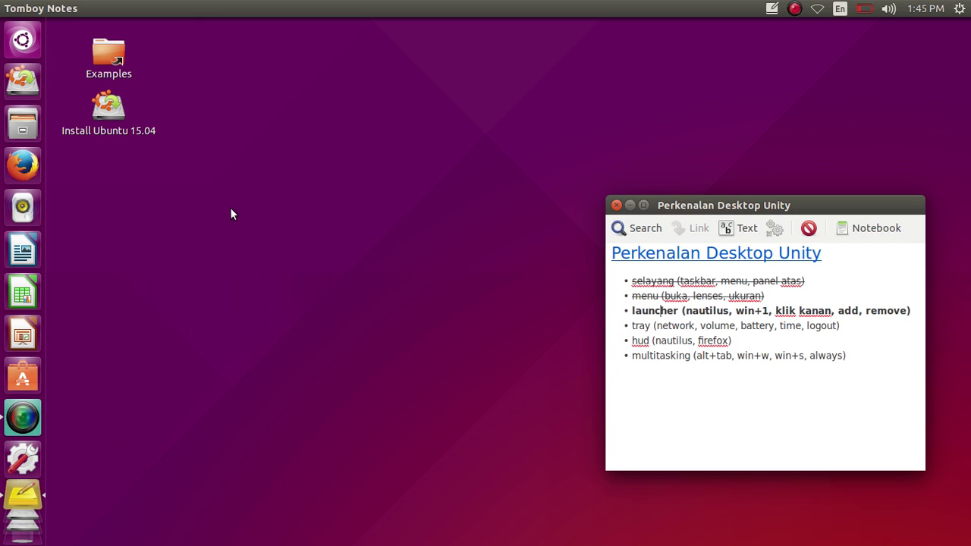
right_click(34, 217)
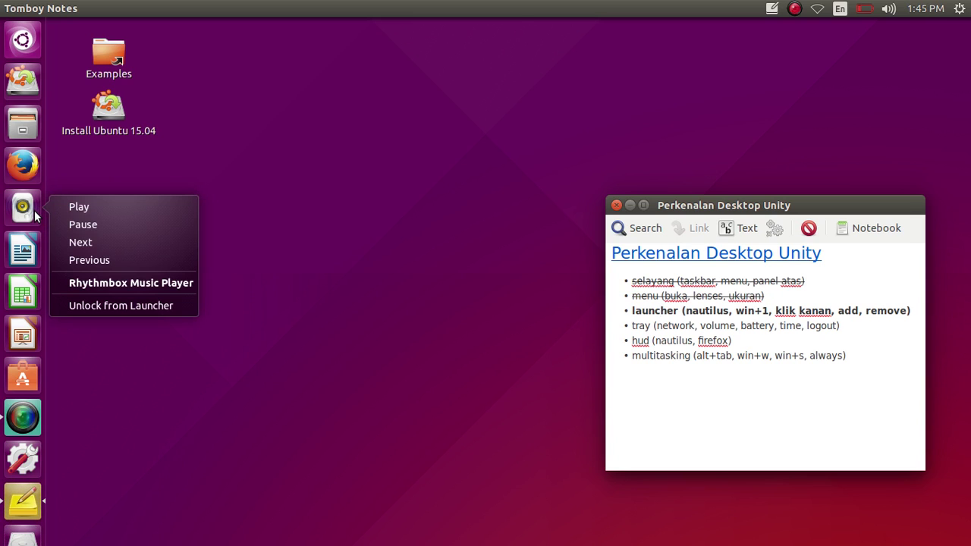
click(86, 303)
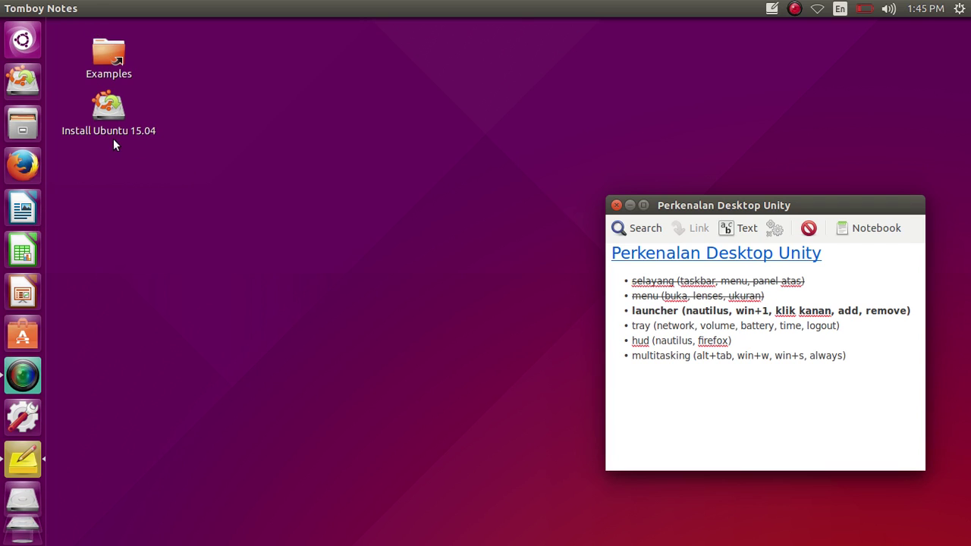
click(135, 201)
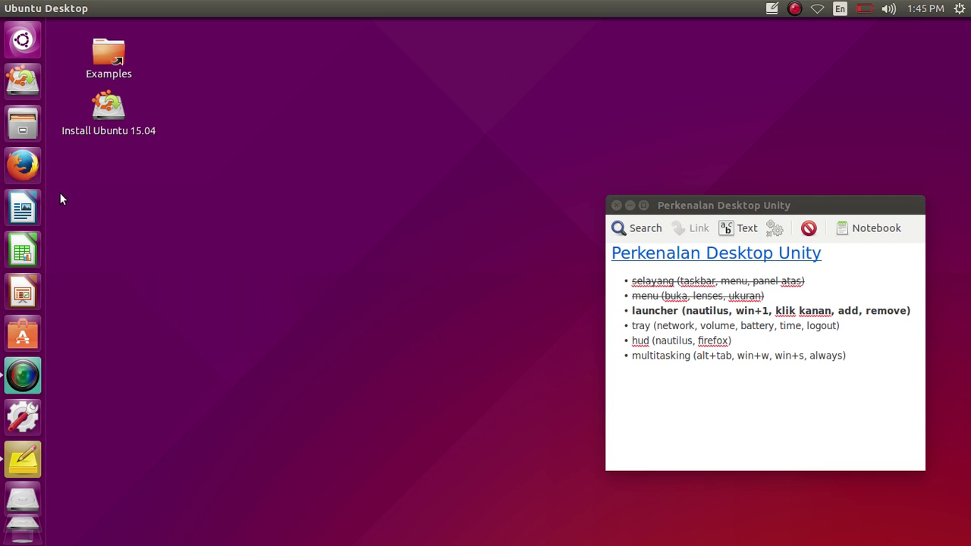
View the context menu of the Install Ubuntu 15.04 desktop icon, dismiss it and deselect the icon.
right_click(97, 119)
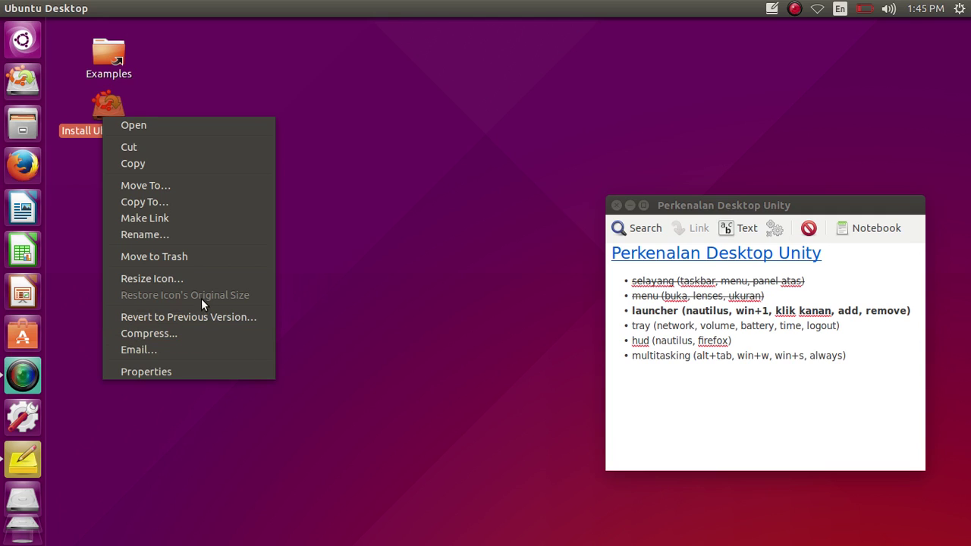
click(330, 159)
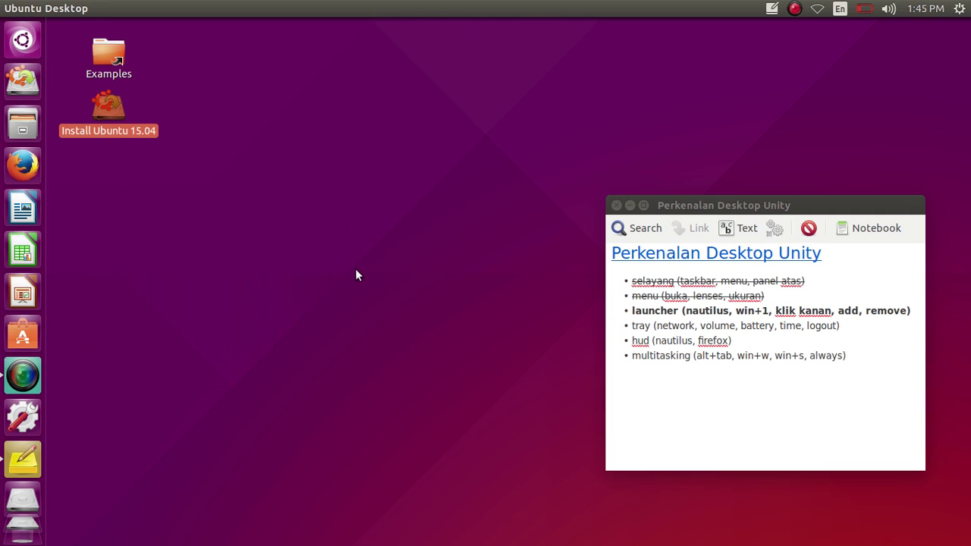
click(339, 274)
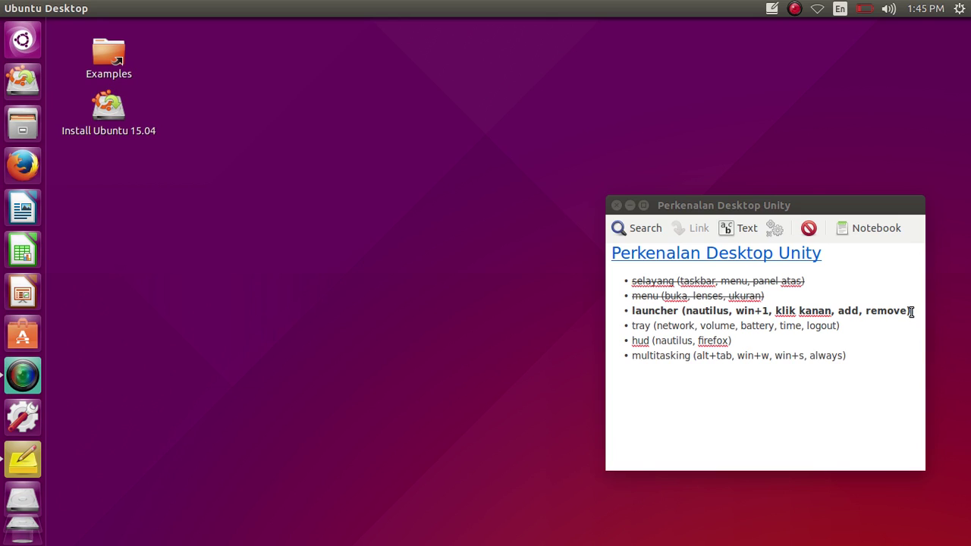
Strike through the launcher topic in the Tomboy note and remove its bold formatting.
drag(911, 311, 618, 298)
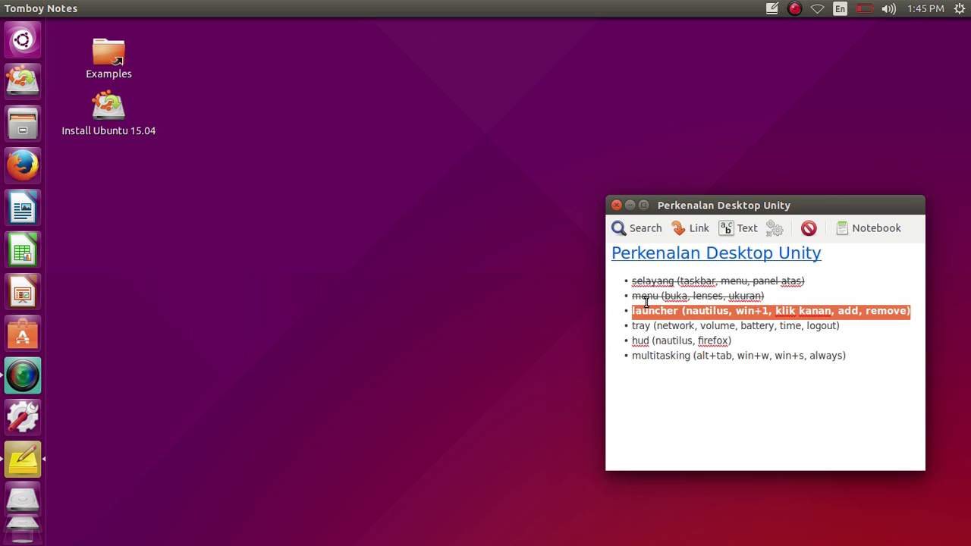
key(ctrl+s)
key(ctrl+b)
click(696, 325)
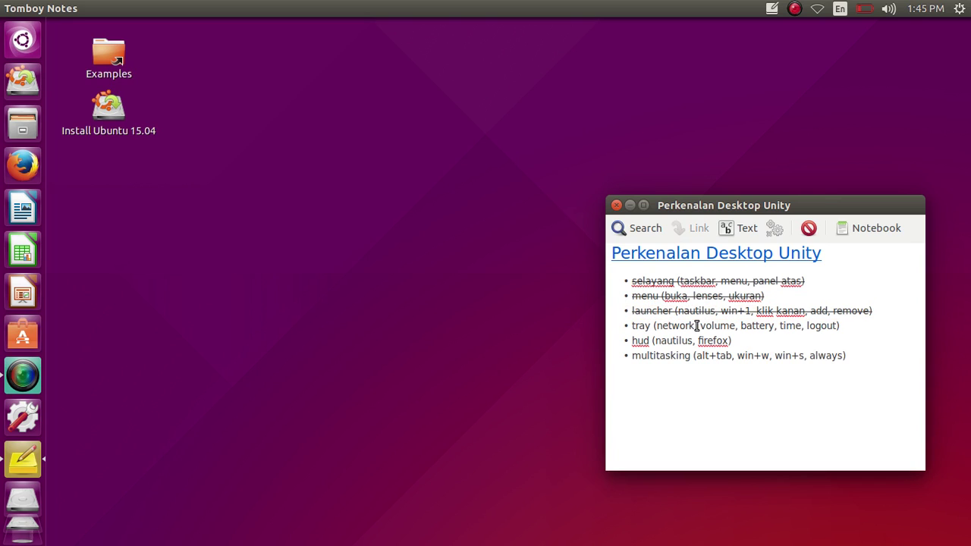
Make the tray topic line in the Tomboy note bold.
drag(841, 325, 631, 327)
key(ctrl+b)
click(683, 334)
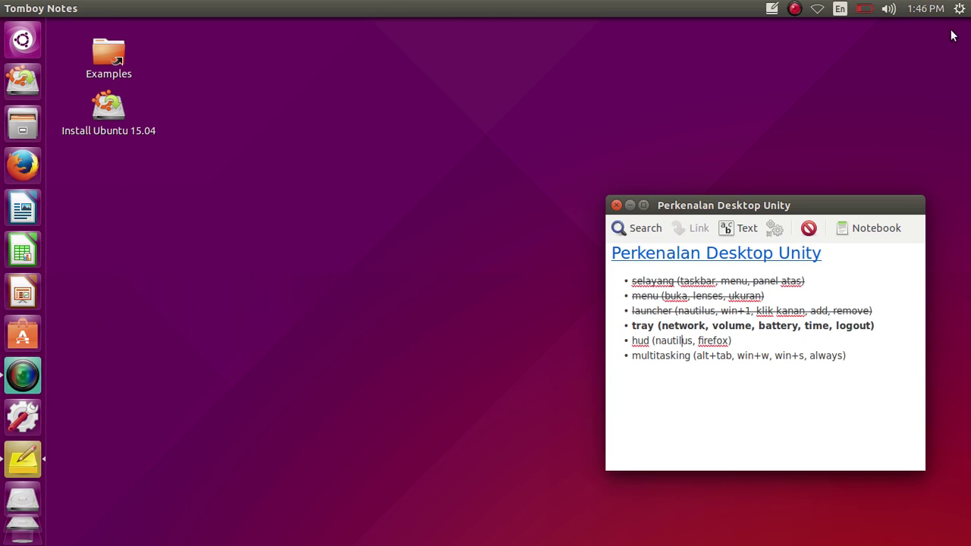
Look through the network, keyboard layout, battery and sound indicators' contents, and adjust the volume with its slider.
click(816, 7)
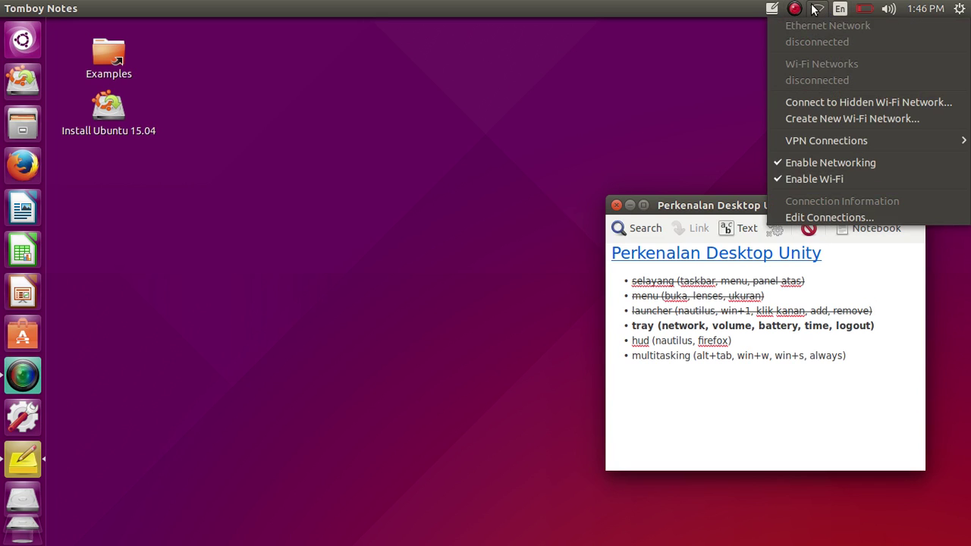
mouse_move(849, 14)
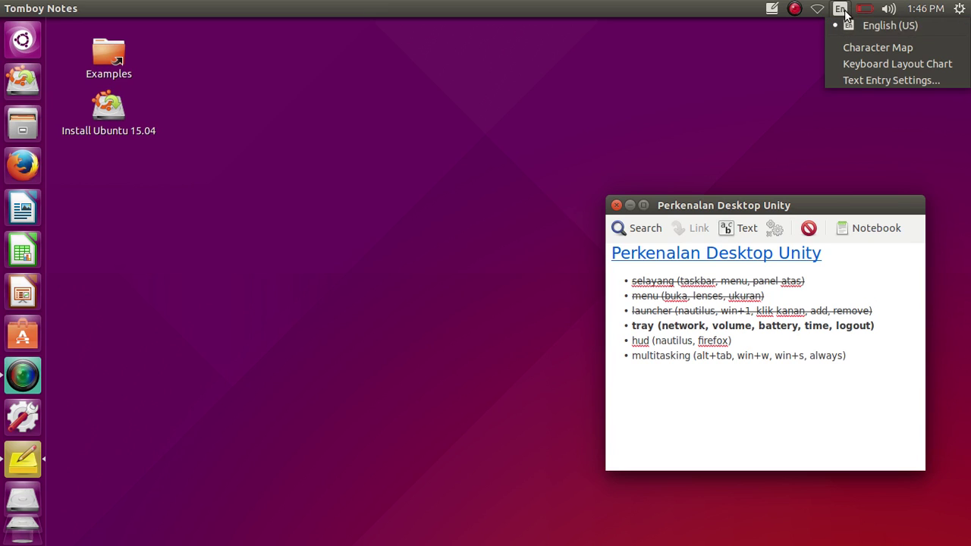
mouse_move(871, 14)
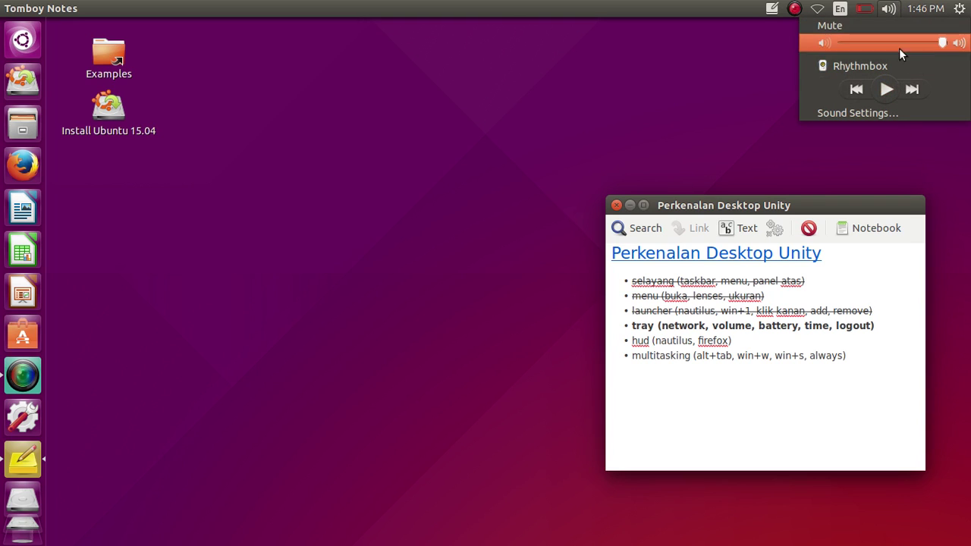
drag(886, 43, 945, 43)
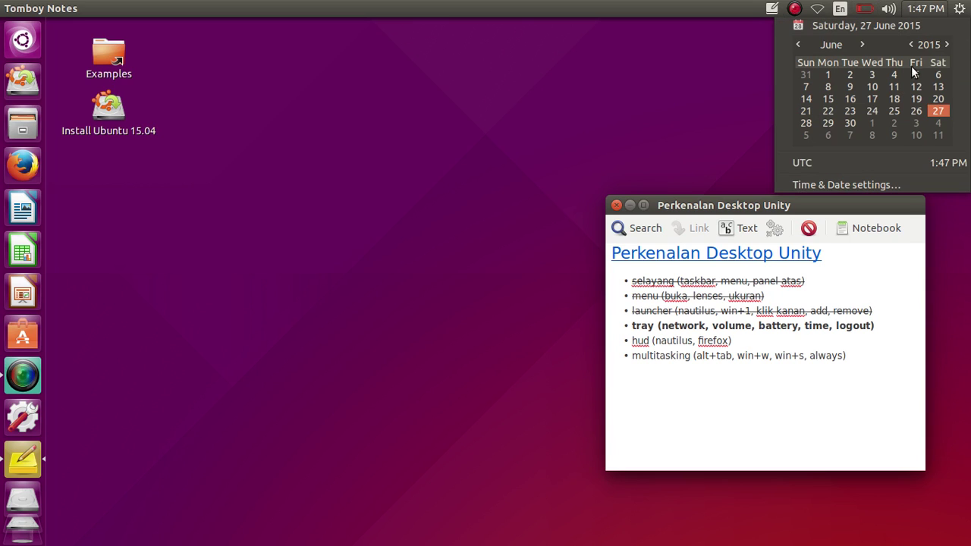
Open the Time & Date settings from the clock's calendar and move the window clear of the note.
click(939, 9)
click(939, 9)
click(857, 185)
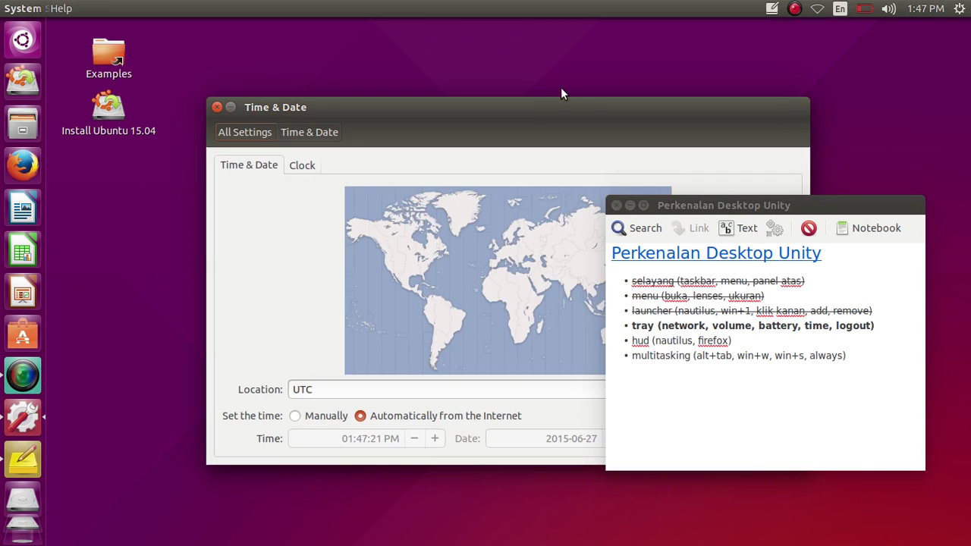
drag(475, 100, 352, 76)
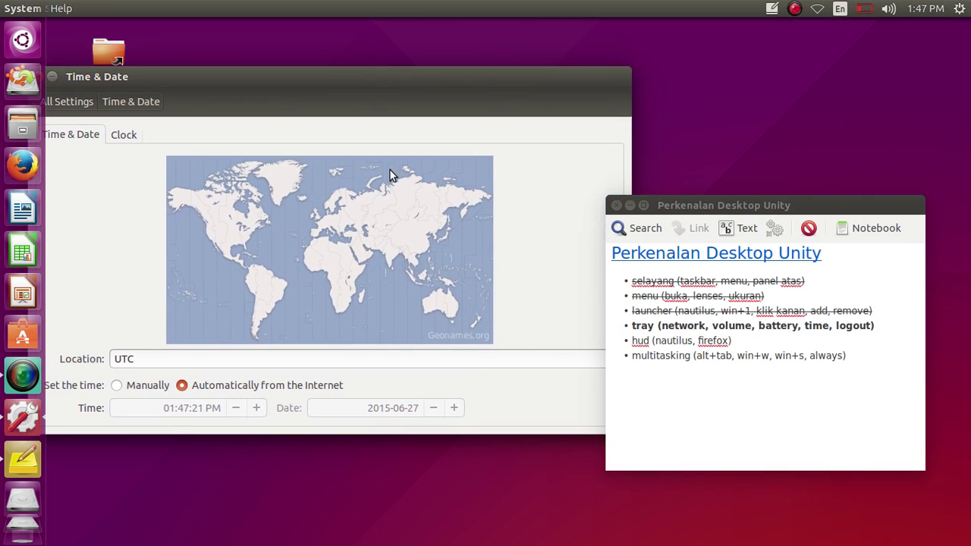
Try the Makassar and Jayapura locations on the time zone map.
click(417, 288)
click(436, 288)
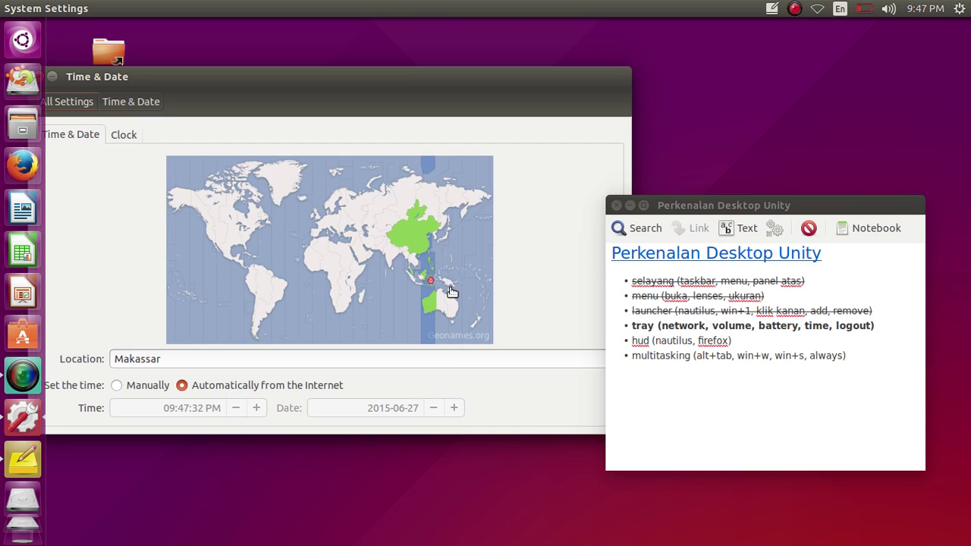
click(448, 288)
click(445, 287)
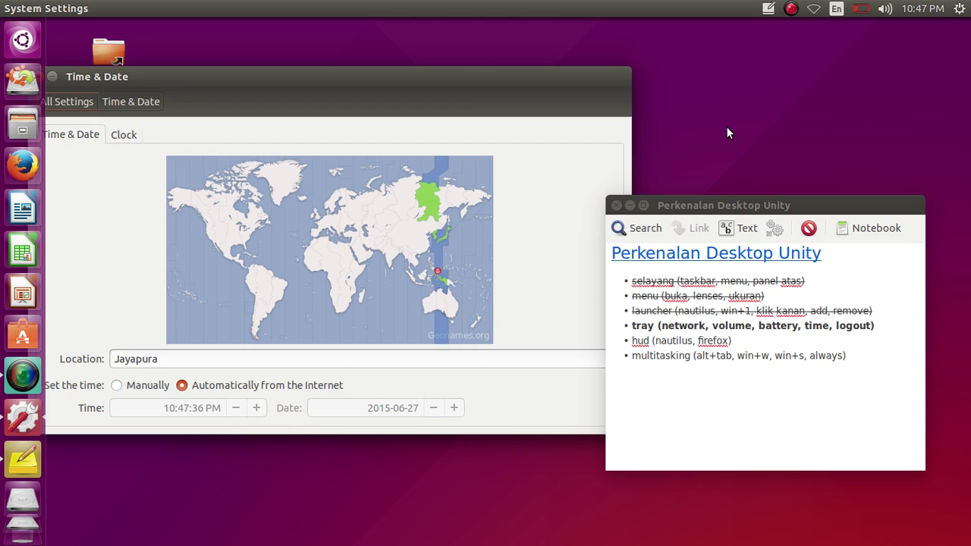
Set the time zone location to Jakarta on the map and close the Time & Date window.
click(418, 287)
click(419, 286)
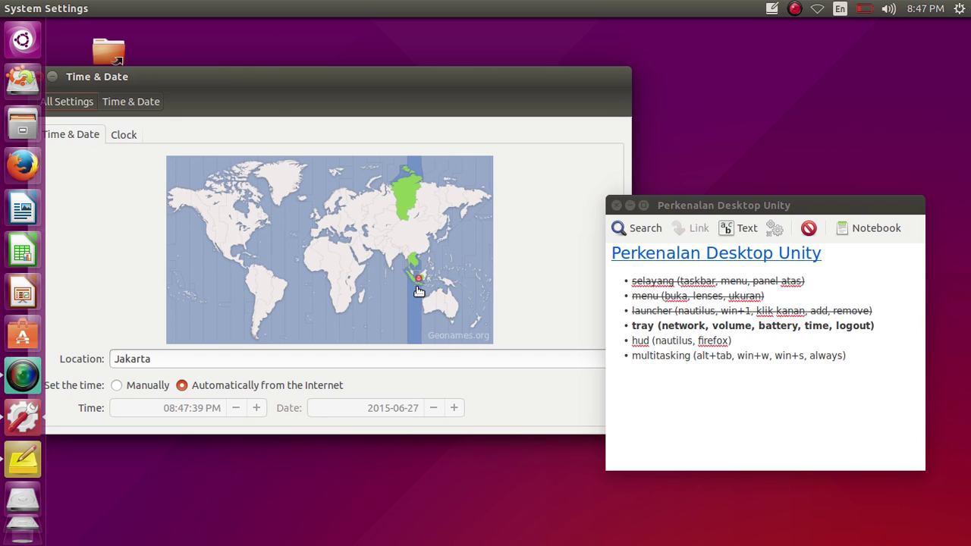
drag(103, 80, 267, 100)
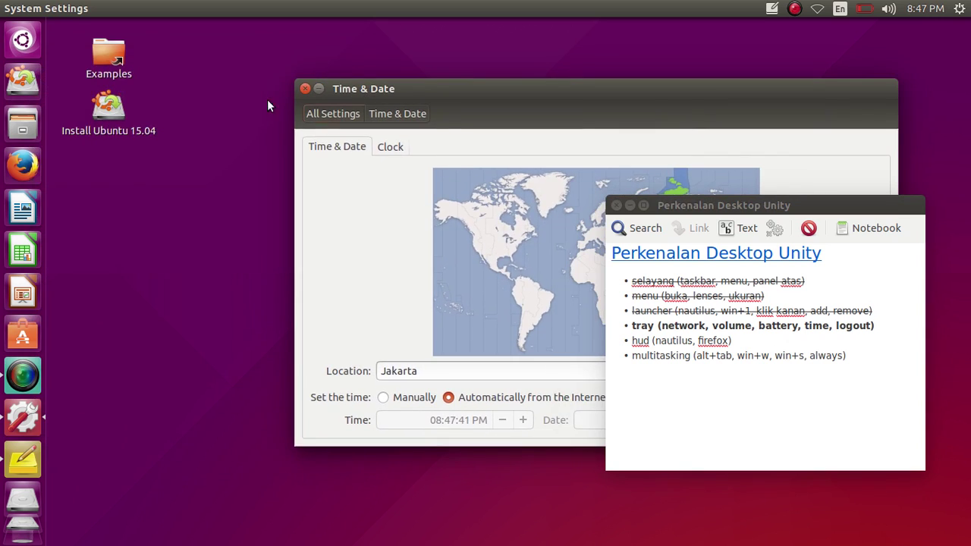
click(305, 90)
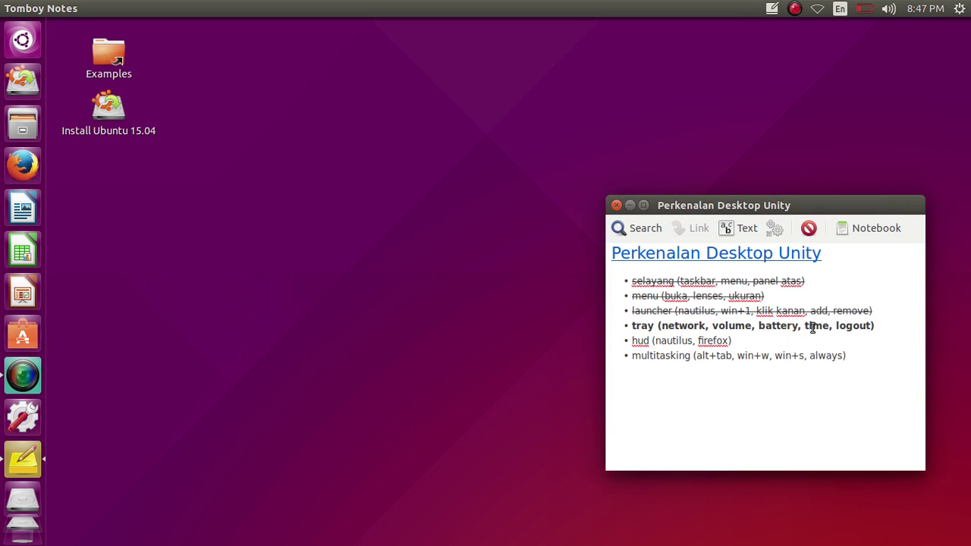
View the About This Computer details, minimizing the Tomboy note that covers them and repositioning the Details window.
click(959, 9)
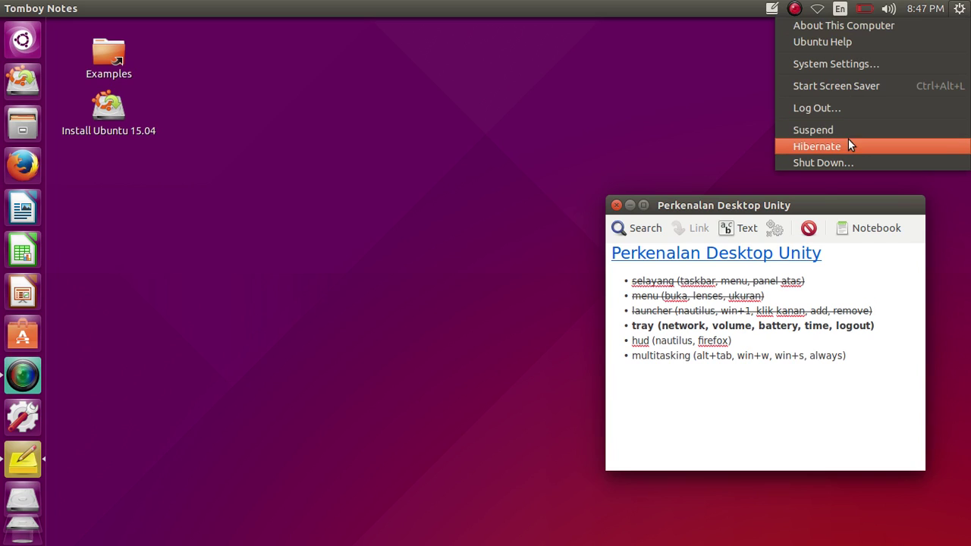
click(878, 26)
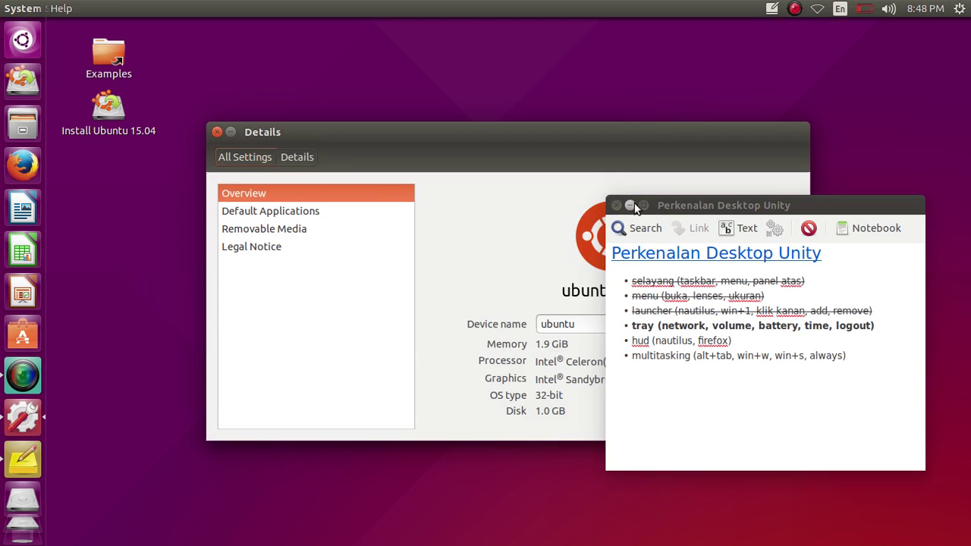
click(630, 205)
drag(548, 132, 580, 126)
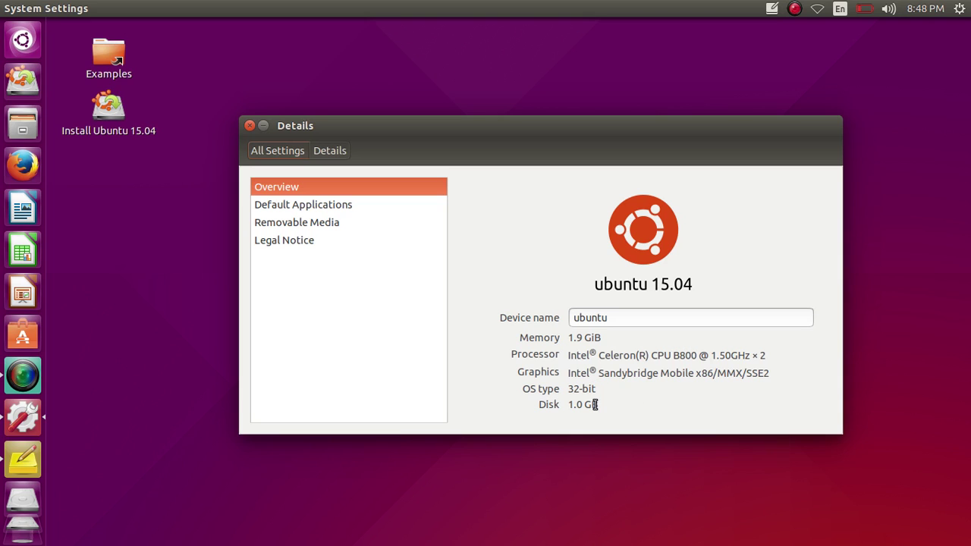
drag(584, 133, 571, 129)
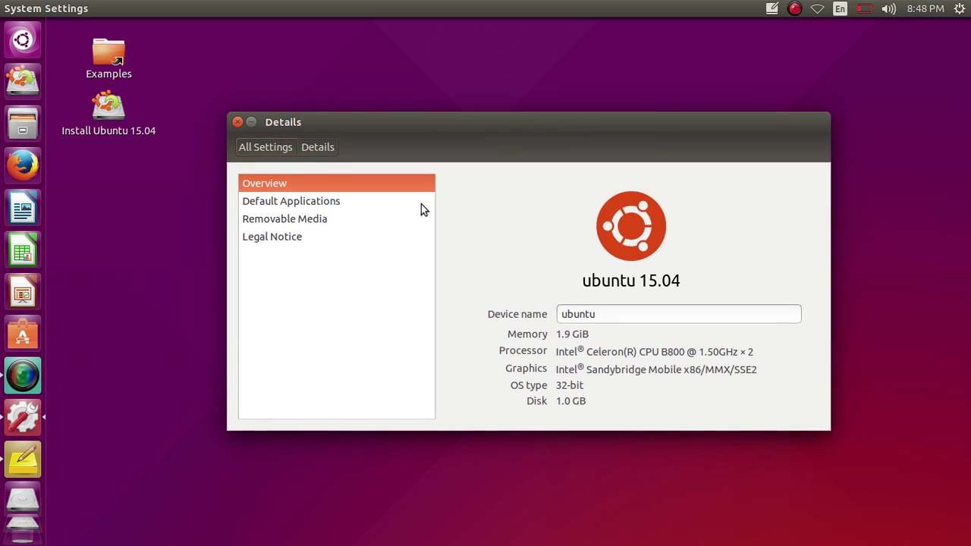
Close the Details window of System Settings.
click(385, 216)
click(328, 202)
click(237, 122)
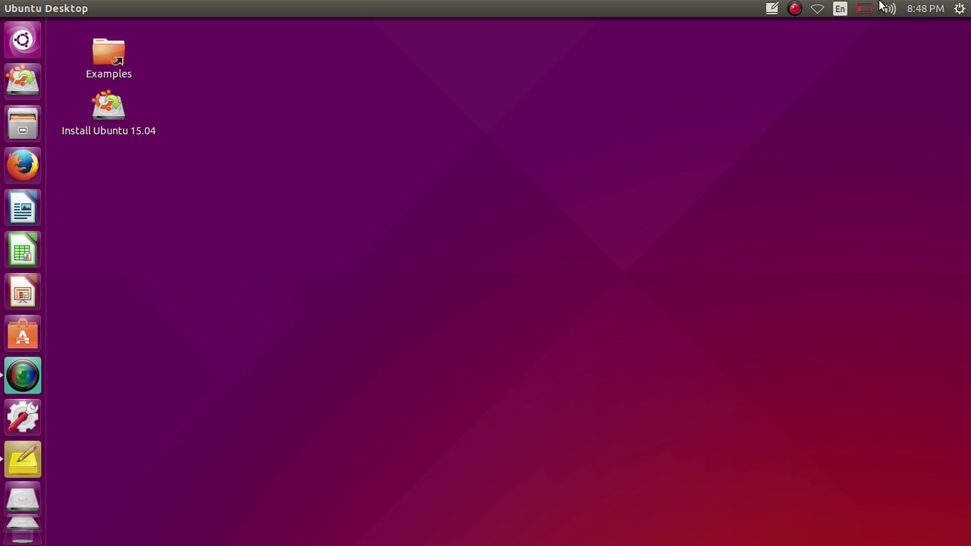
Open the Ubuntu Help guide from the session options and maximize its window to view the topics.
click(960, 8)
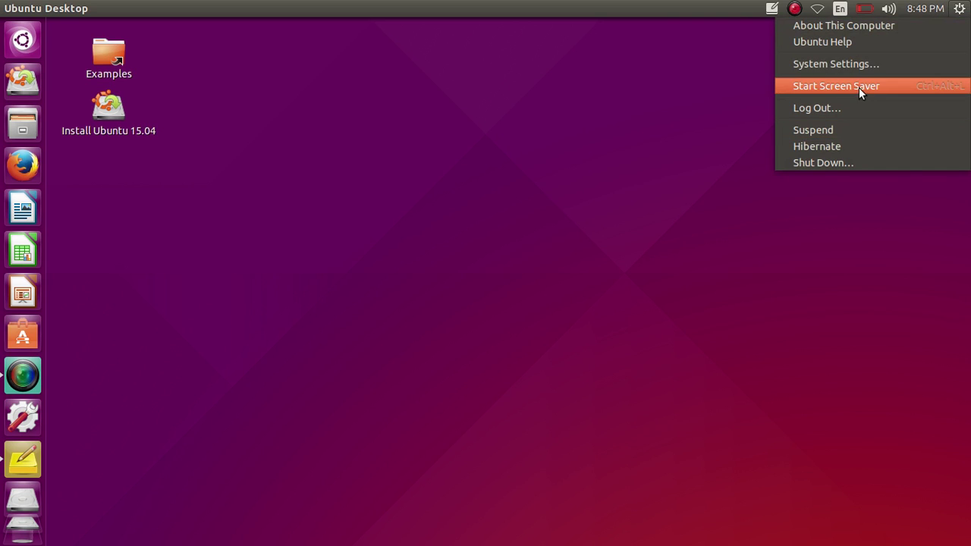
click(867, 44)
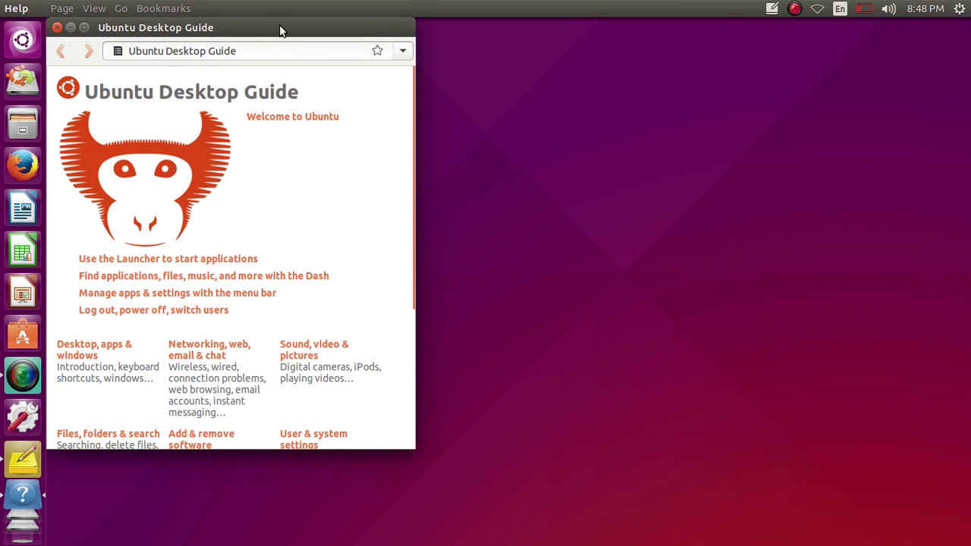
drag(281, 27, 472, 52)
double_click(472, 52)
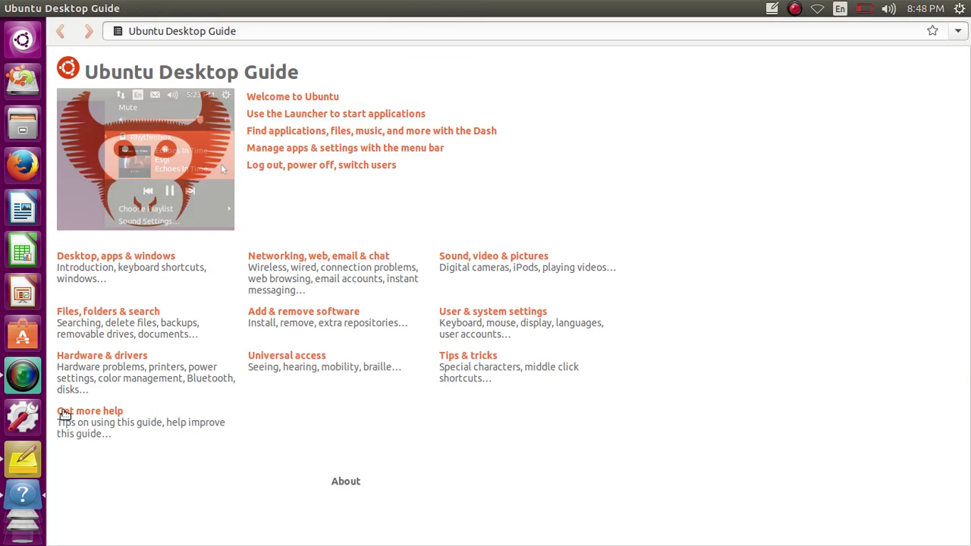
Check the recording status in SimpleScreenRecorder and minimize its window.
click(25, 376)
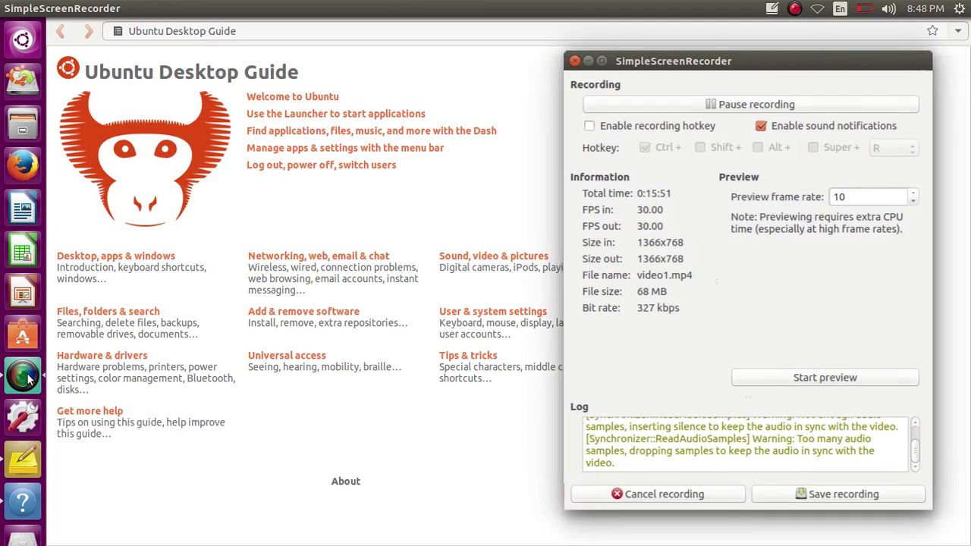
click(587, 60)
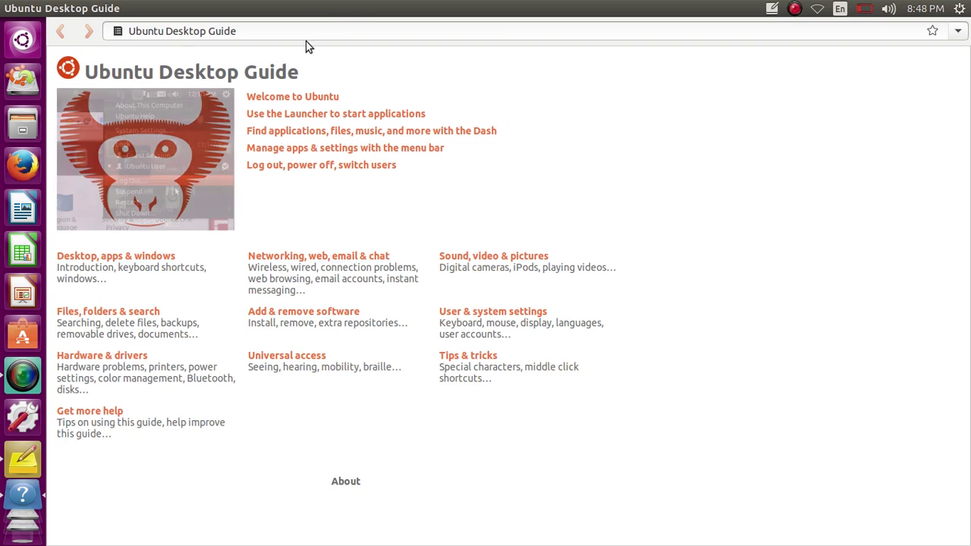
Restore the Ubuntu Desktop Guide from full size, move it aside and close it.
double_click(357, 8)
drag(336, 55, 662, 65)
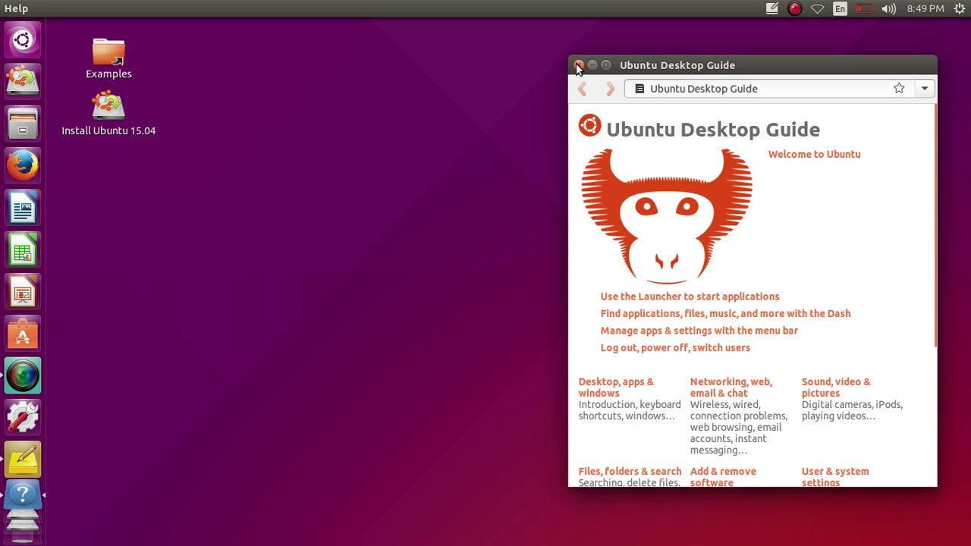
click(577, 65)
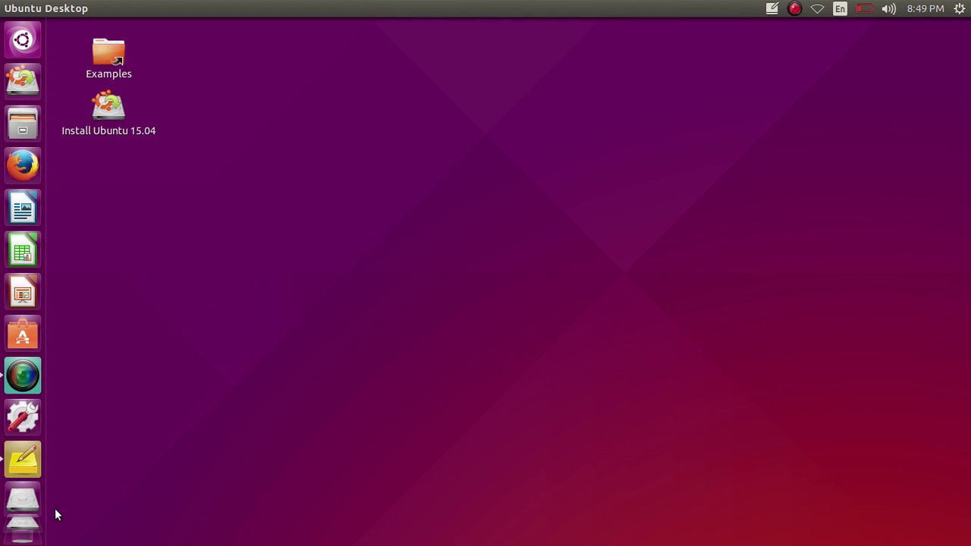
Mark the tray topic in the Tomboy note as done by removing its bold and striking it through.
click(23, 459)
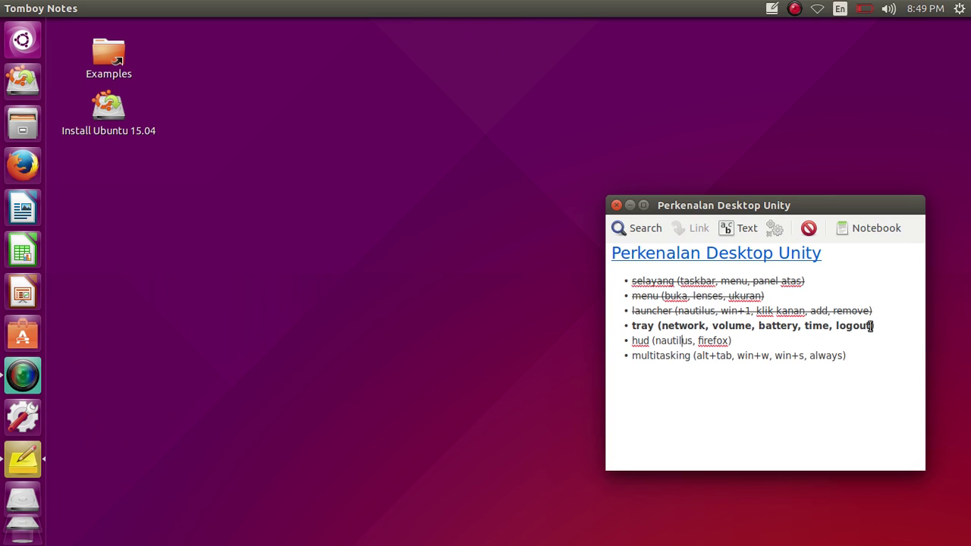
mouse_move(876, 325)
mouse_down()
mouse_move(629, 326)
mouse_move(888, 323)
mouse_up()
click(629, 326)
key(ctrl+b)
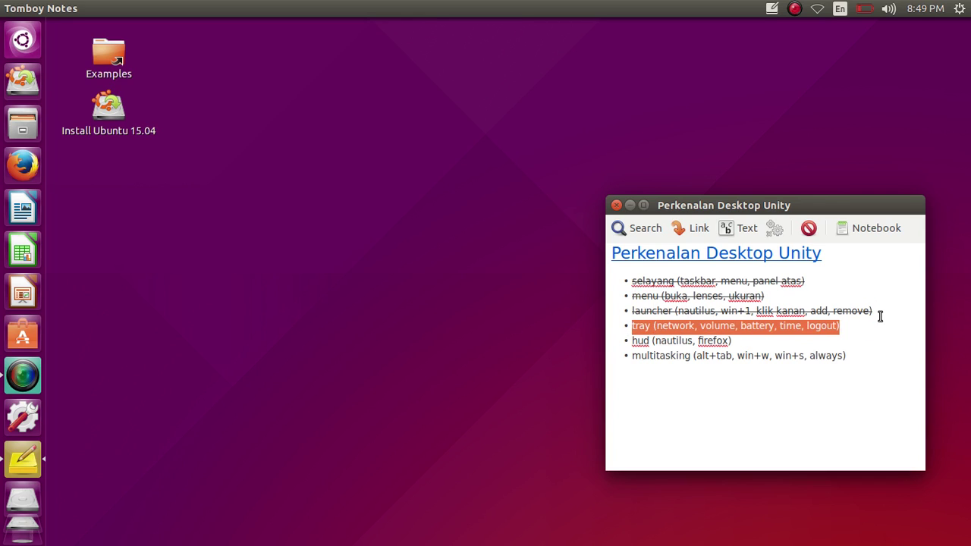
key(ctrl+s)
Make the "hud (nautilus, firefox)" line of the note bold as the current topic.
click(709, 340)
drag(734, 339, 634, 343)
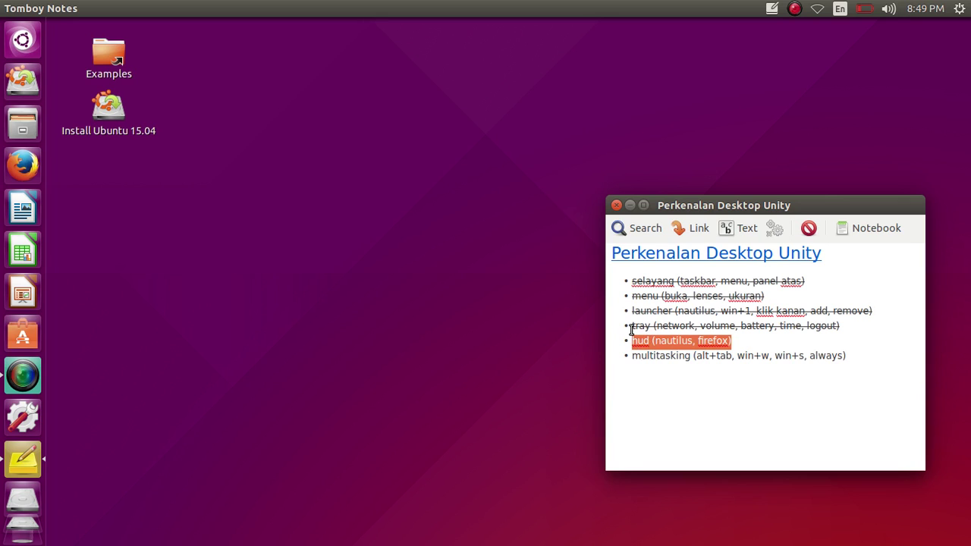
key(ctrl+b)
click(749, 341)
drag(756, 339, 633, 341)
click(804, 343)
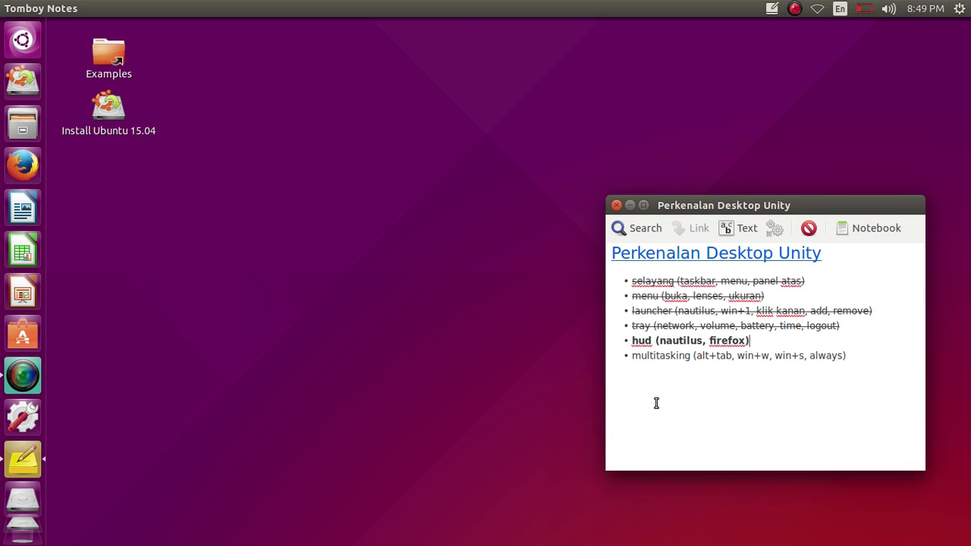
Open the Home folder in Files, reposition its window and minimize the Tomboy note covering it.
click(22, 126)
drag(222, 33, 342, 76)
drag(342, 85, 345, 92)
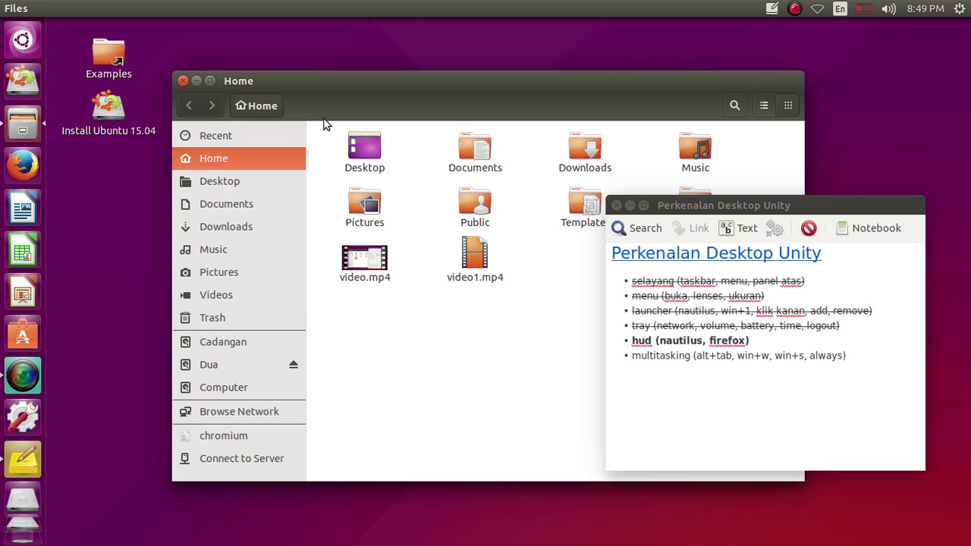
drag(353, 89, 354, 97)
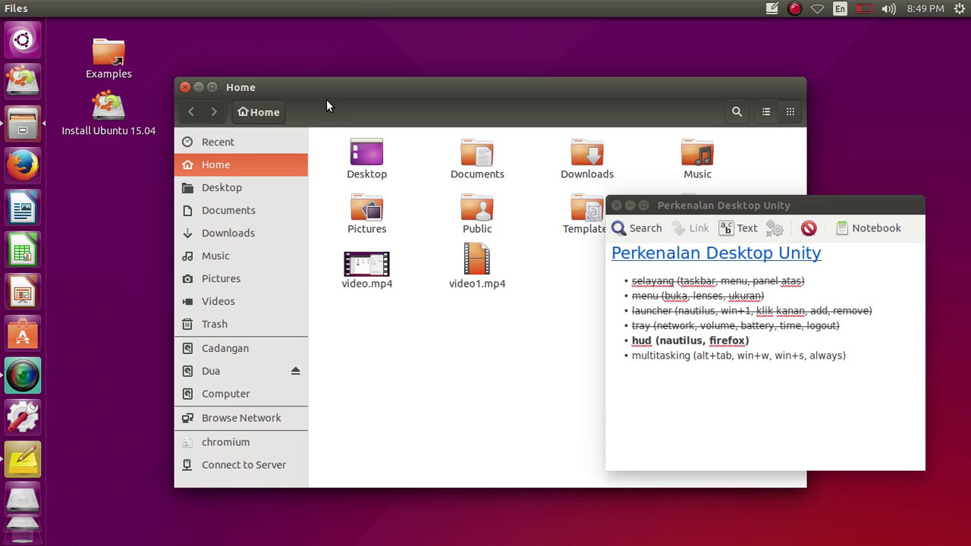
drag(327, 94, 312, 91)
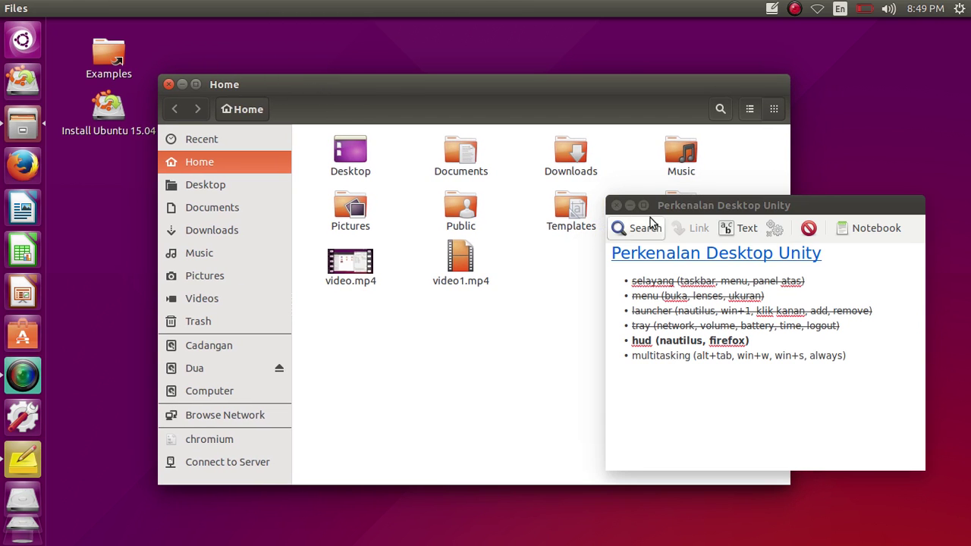
drag(679, 214, 709, 250)
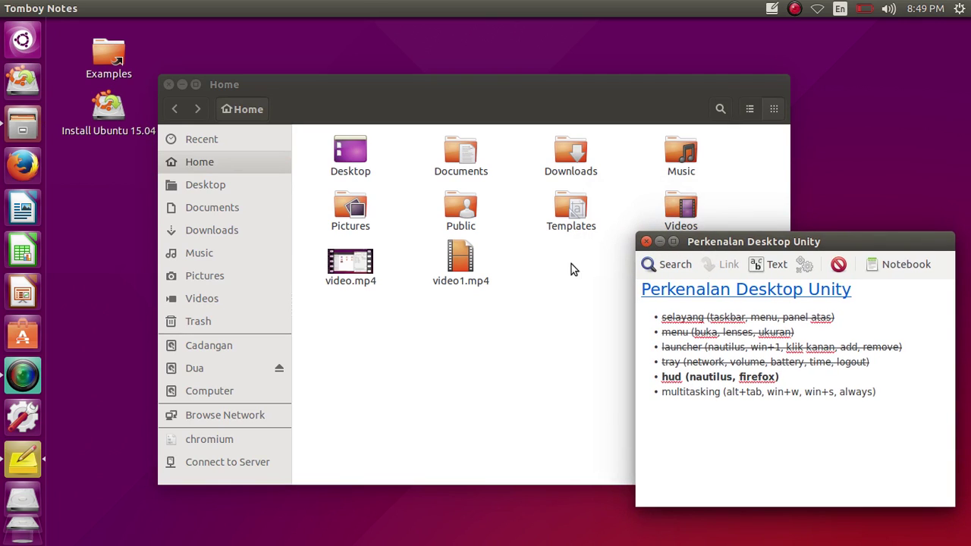
click(658, 244)
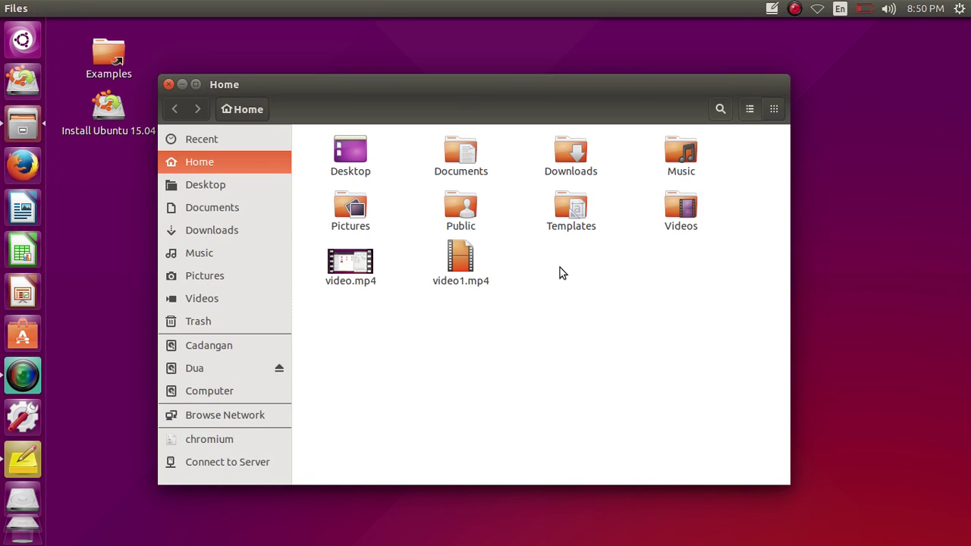
Create a folder named "ini folder" in the Home folder using the context options.
right_click(539, 267)
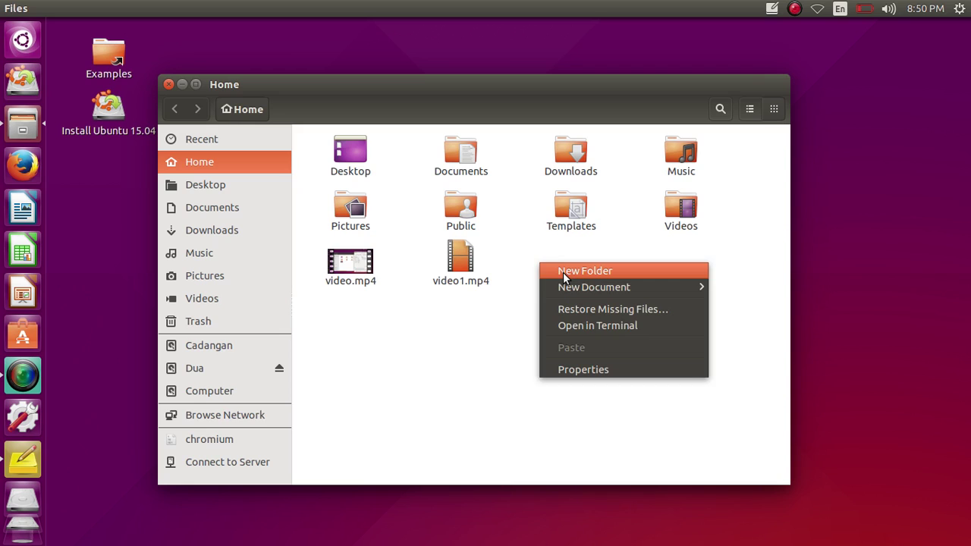
click(563, 273)
text(ini folder)
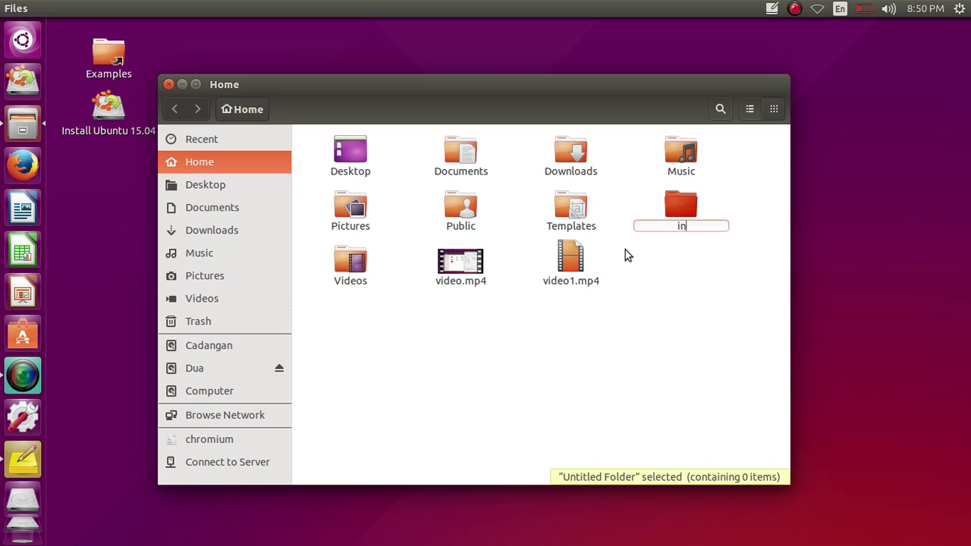
key(Return)
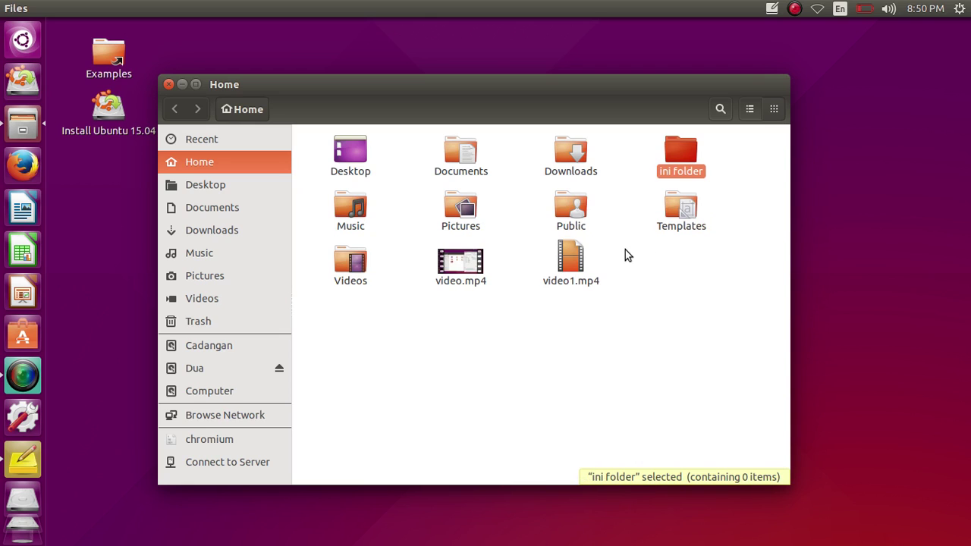
click(685, 298)
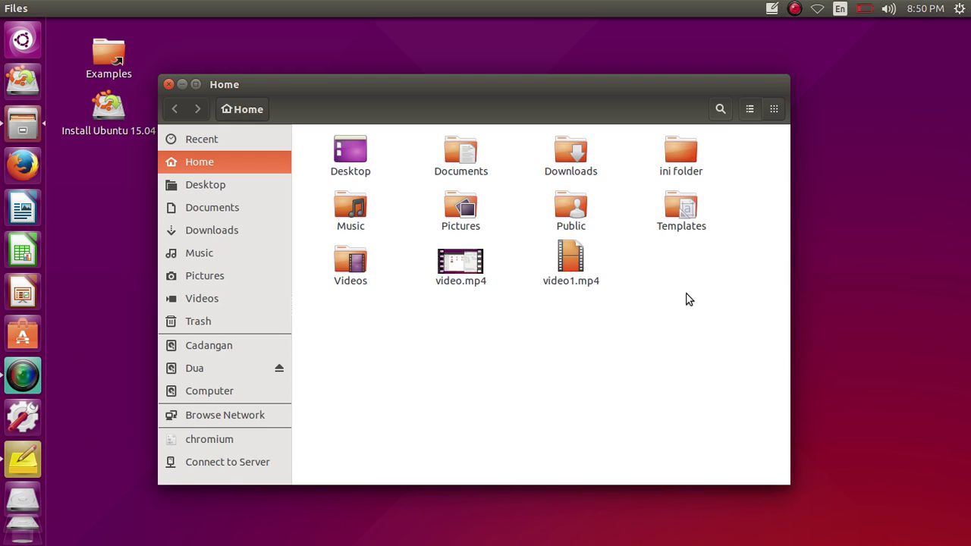
Open the HUD for the Files window and search its commands for "folder".
key(alt)
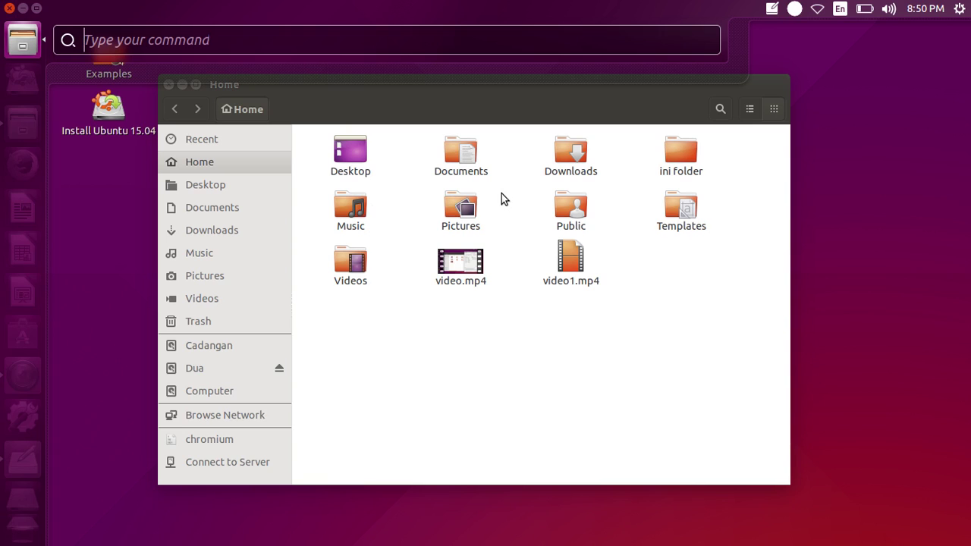
text(fp;der)
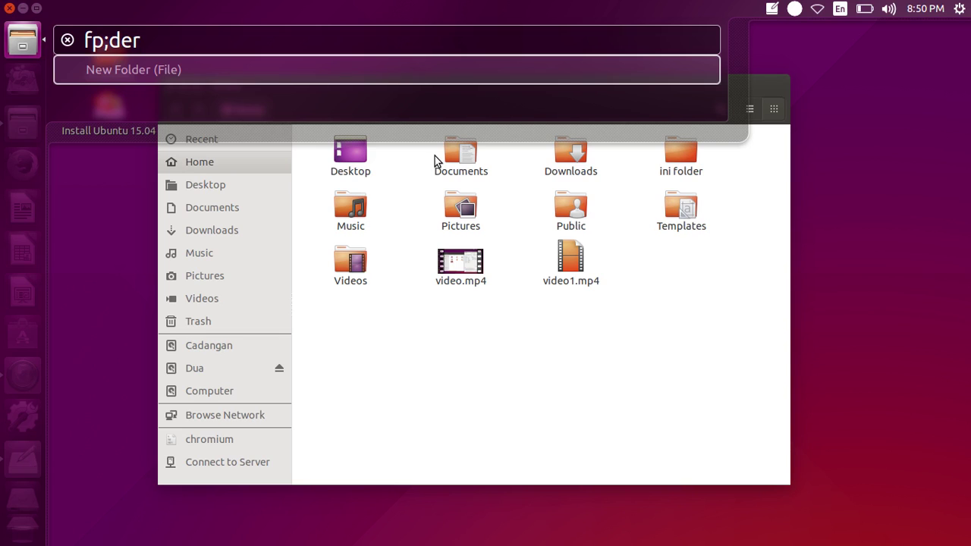
key(BackSpace)
key(BackSpace)
key(BackSpace)
key(BackSpace)
key(BackSpace)
text(older)
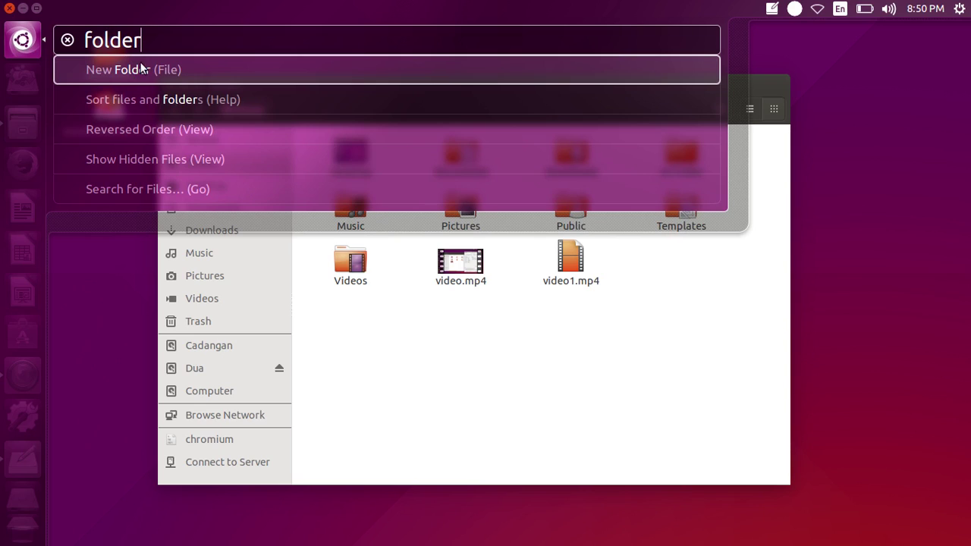
Run the New Folder (File) command from the HUD results and name the folder "kasih nama".
key(Down)
key(Up)
key(Return)
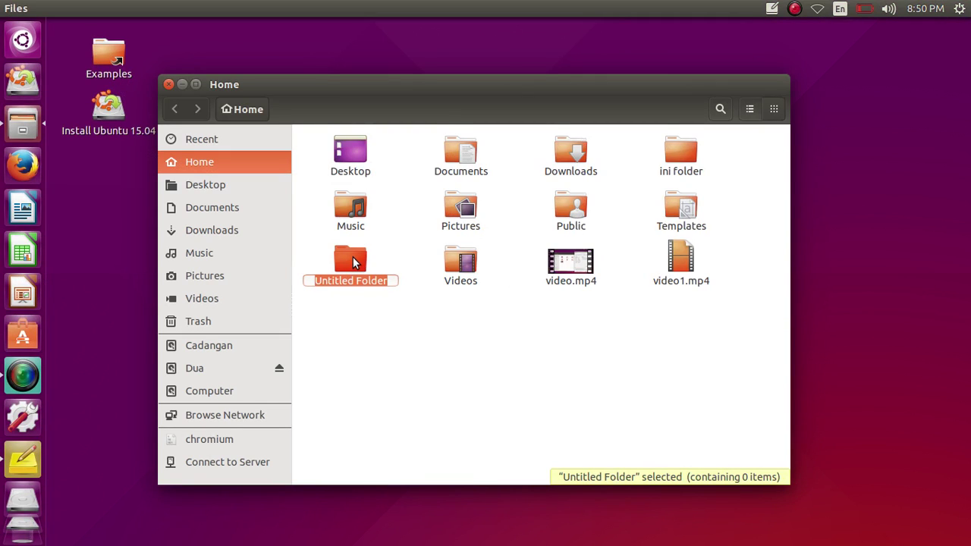
text(kasih nama)
key(Return)
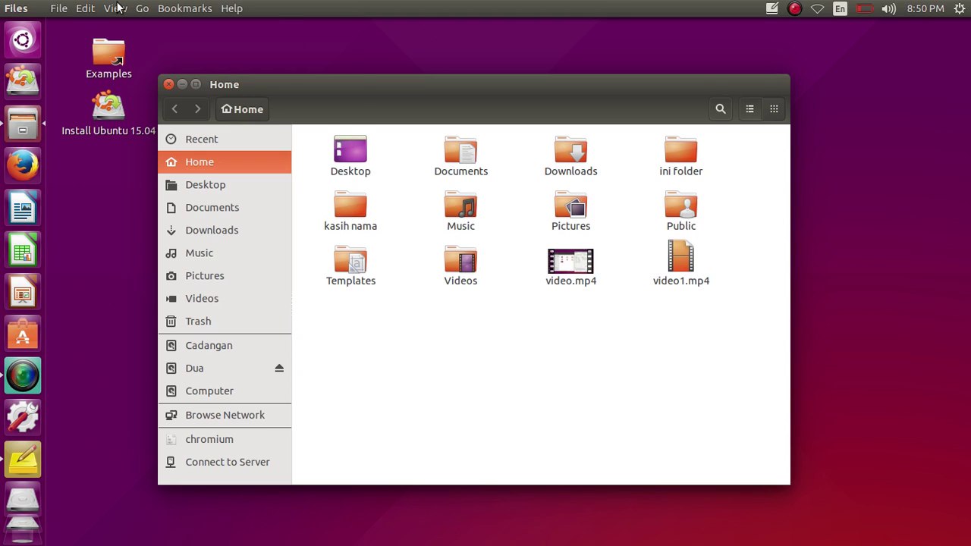
Look at the display and sorting options available for the Home folder.
click(115, 9)
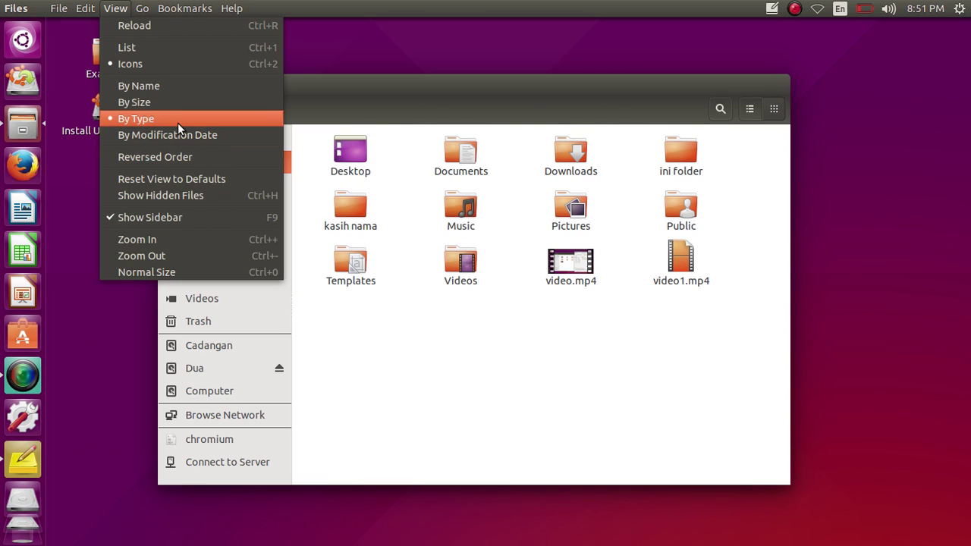
click(444, 335)
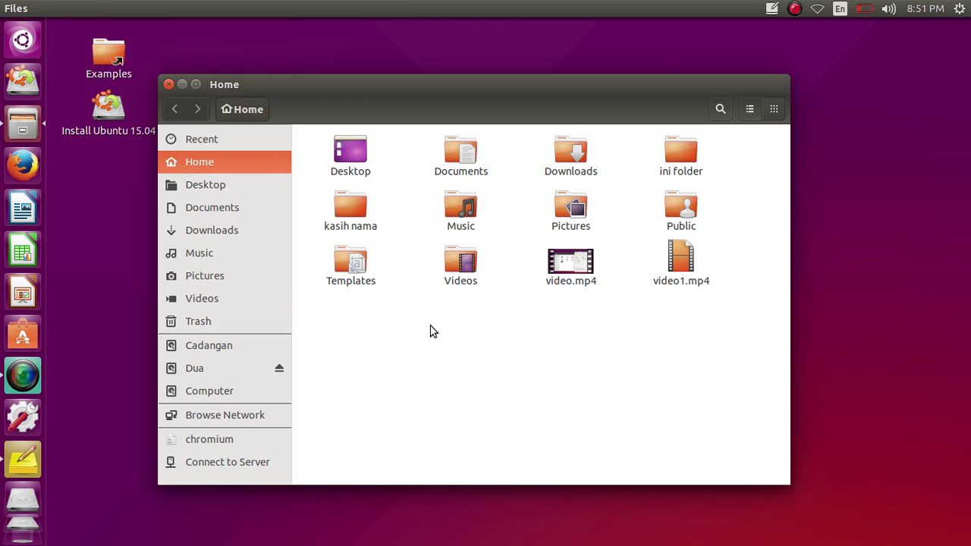
Open a second tab in Files and browse the contents of the Dua drive in it.
key(ctrl+t)
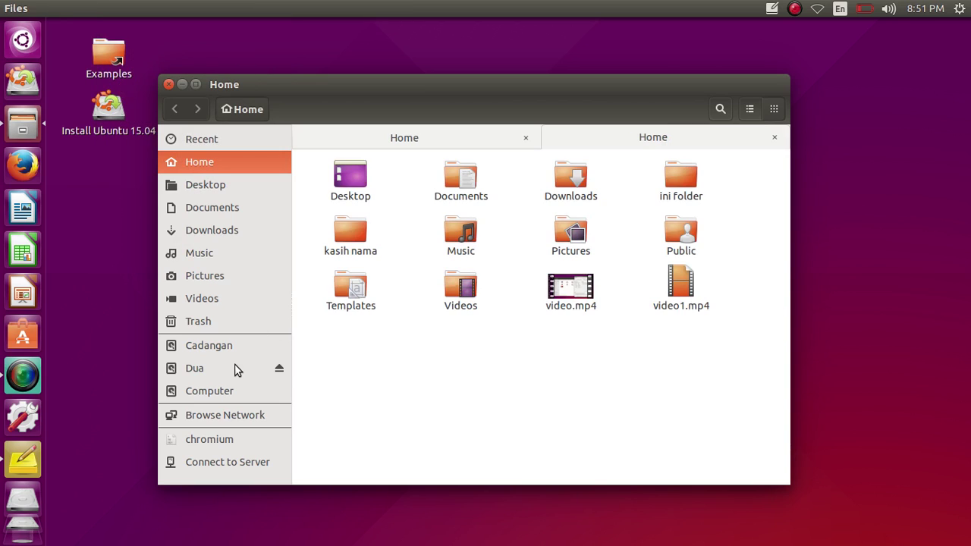
click(235, 369)
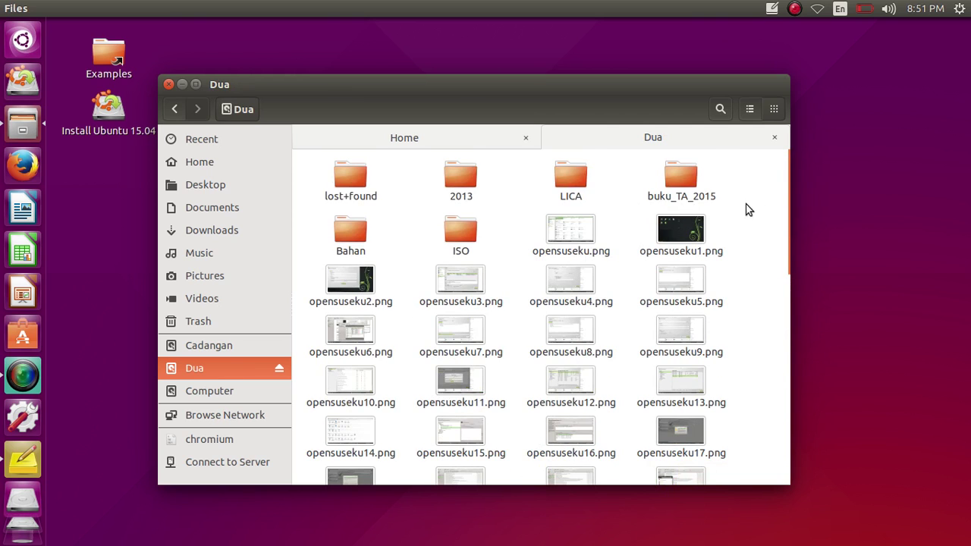
scroll(756, 206, down, 15)
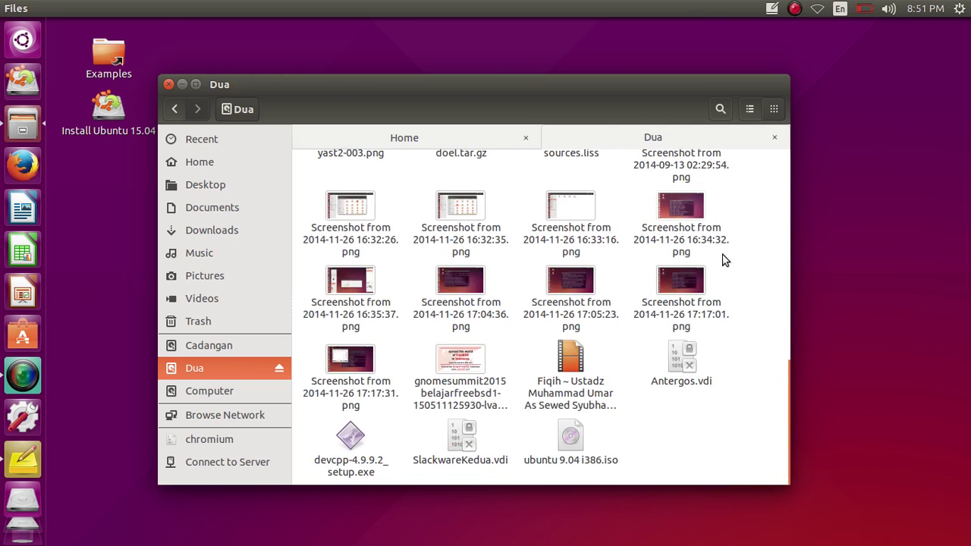
scroll(717, 341, up, 15)
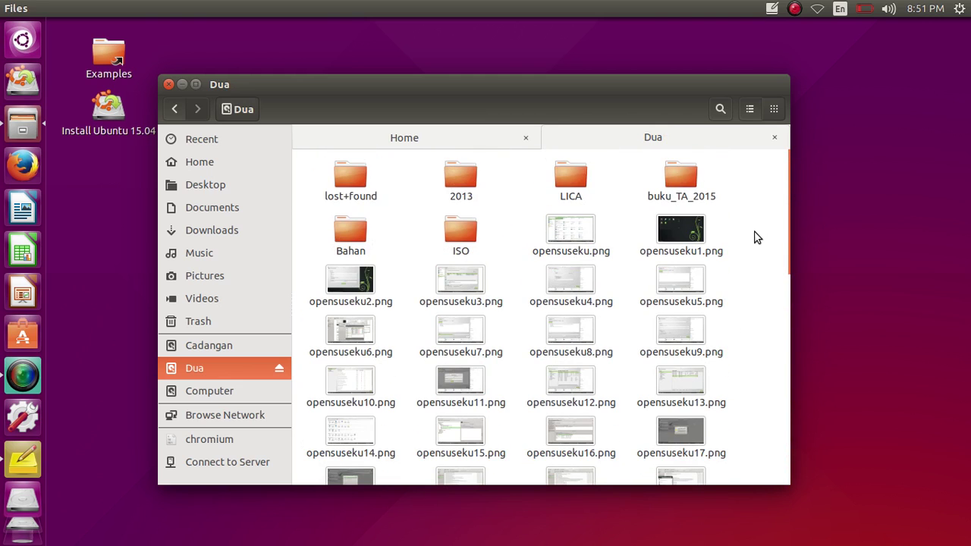
Open the LICA folder in the second tab, and switch to the Home tab and back.
click(573, 172)
double_click(573, 177)
click(466, 207)
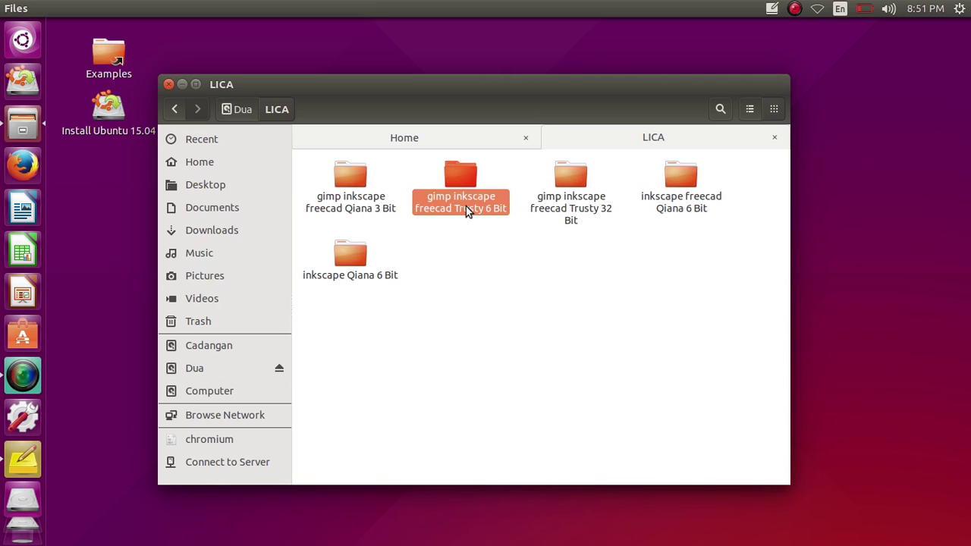
click(436, 146)
click(627, 146)
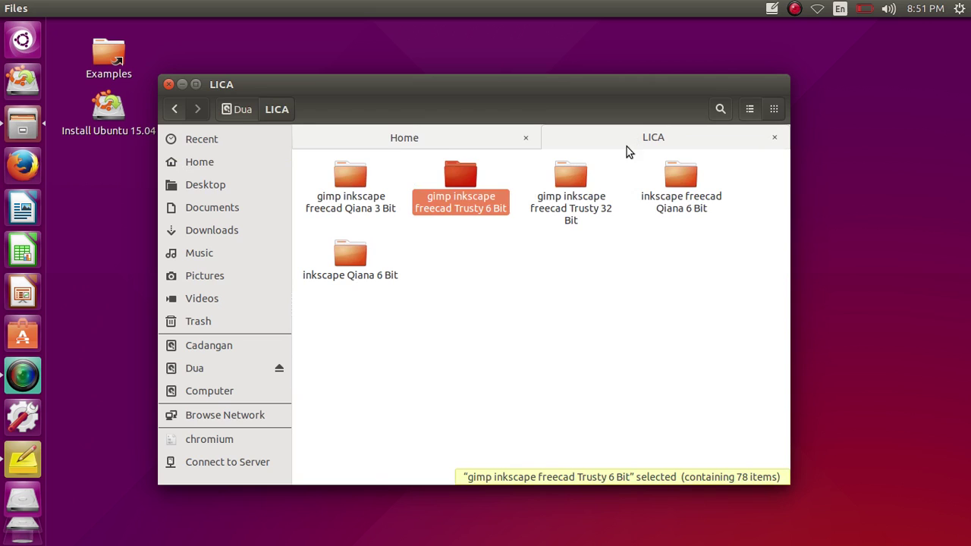
Return to the Dua drive, open the Bahan folder and look through its files.
click(241, 116)
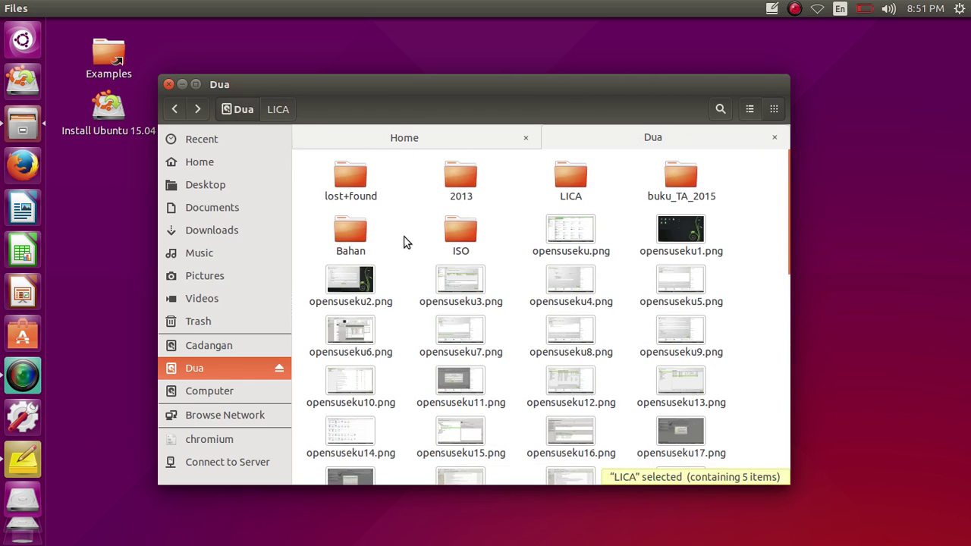
double_click(351, 237)
scroll(501, 334, down, 10)
scroll(508, 333, down, 5)
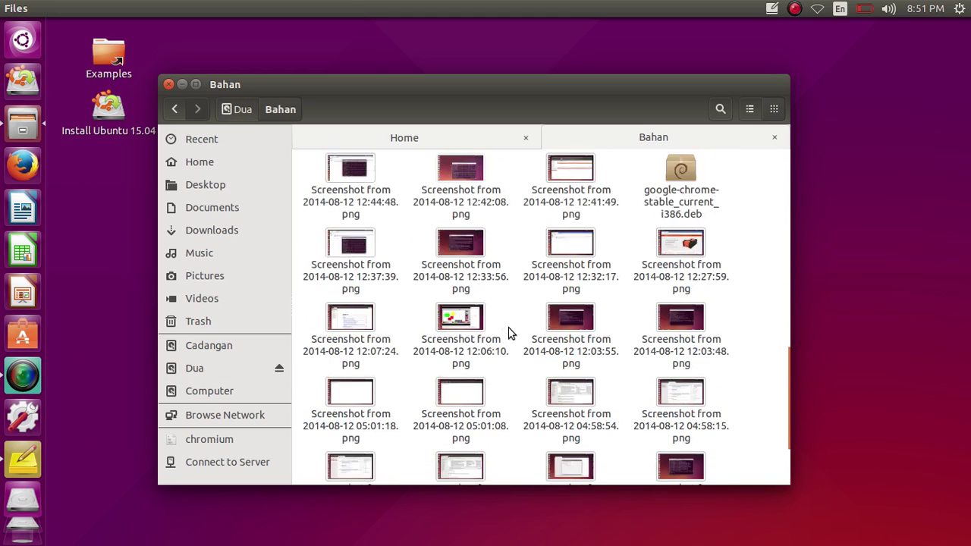
Search the HUD for "by" and apply one of the sort commands to the Bahan folder.
scroll(510, 334, up, 8)
scroll(510, 334, up, 5)
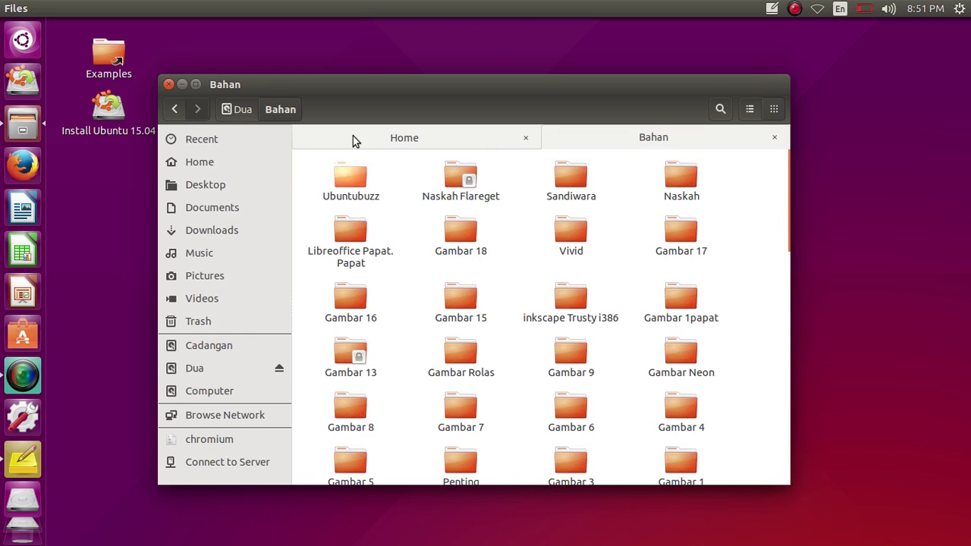
key(alt)
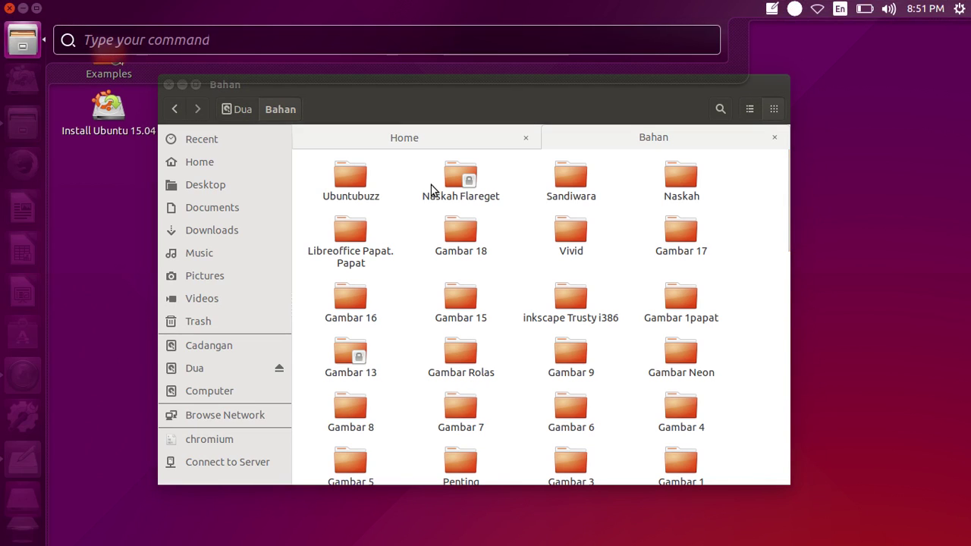
text(by)
key(Down)
key(Down)
key(Return)
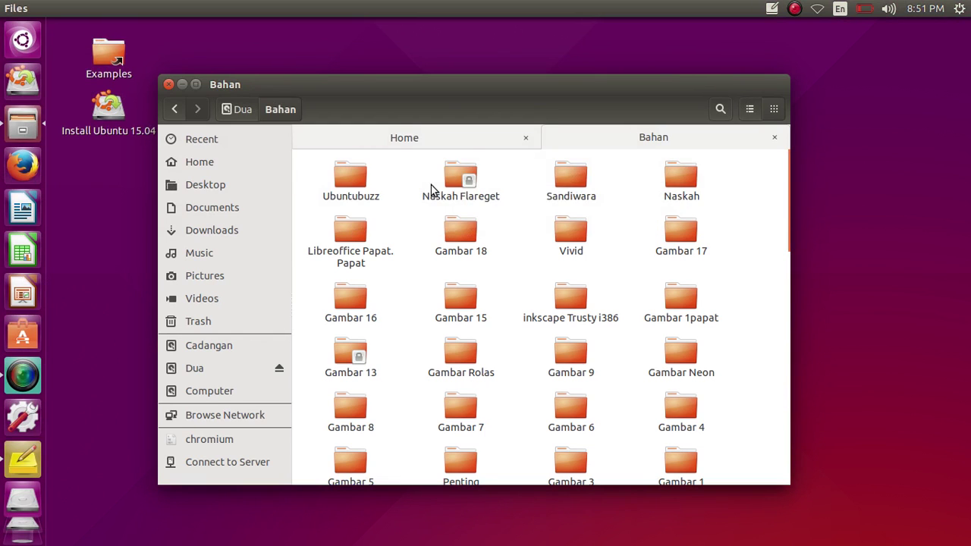
scroll(639, 279, down, 2)
scroll(639, 279, down, 5)
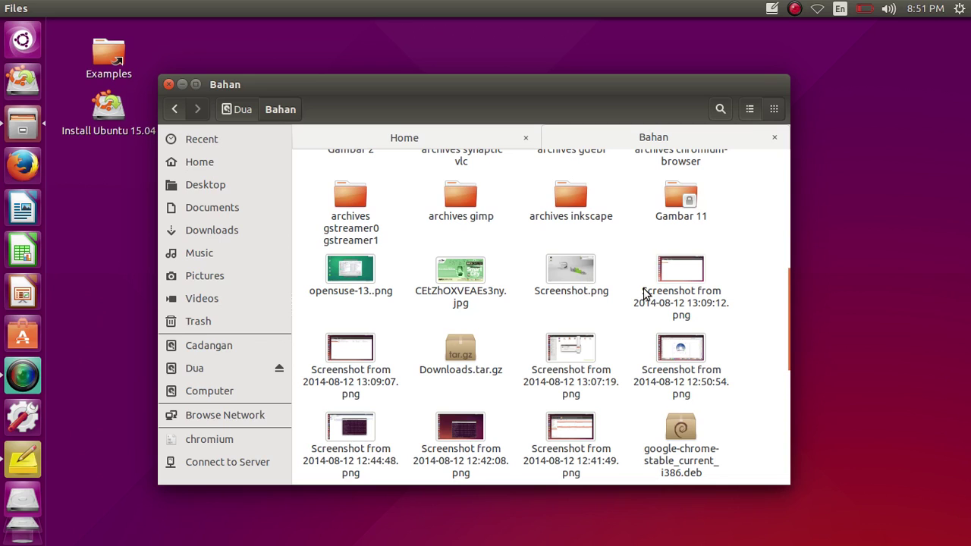
Apply the Reversed Order command to the Bahan folder by searching the HUD for "rever", and look through the files.
key(alt)
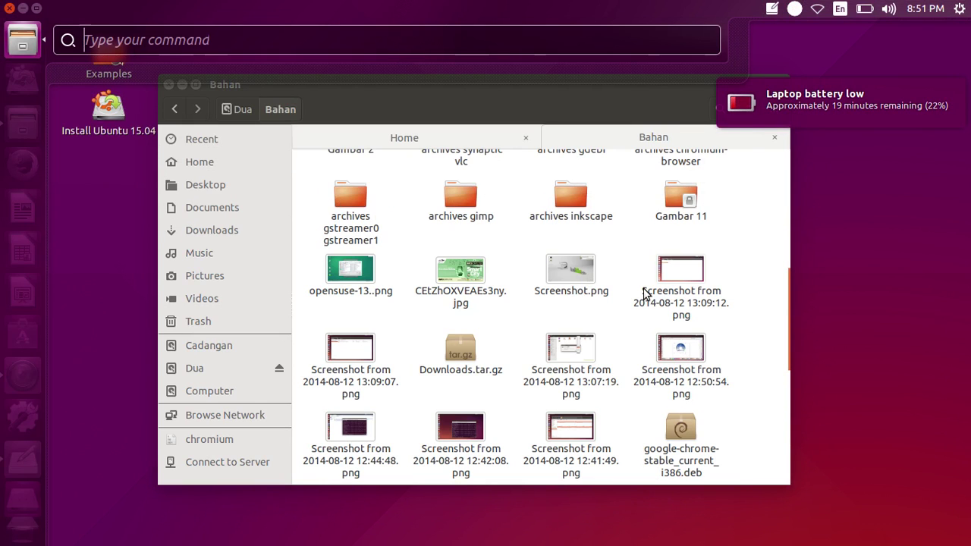
text(rev)
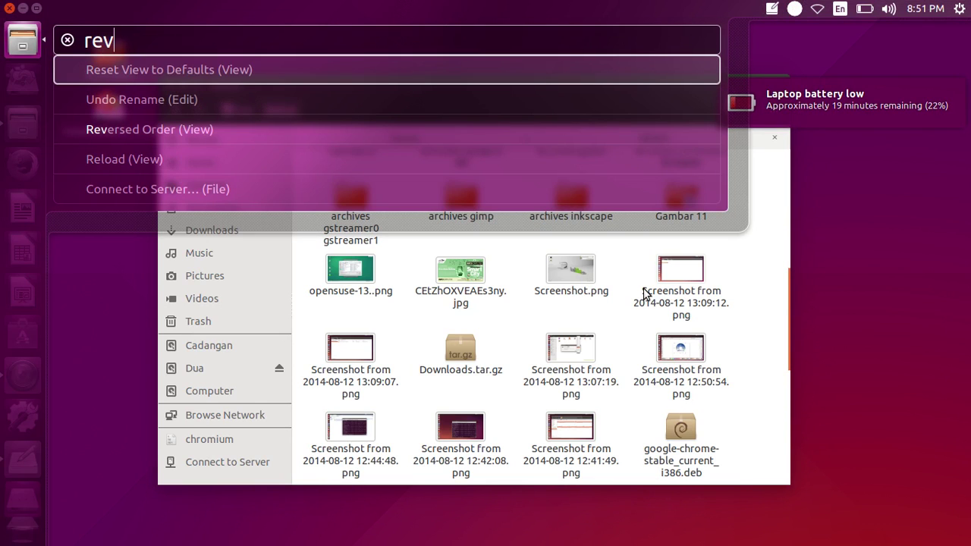
text(er)
key(Return)
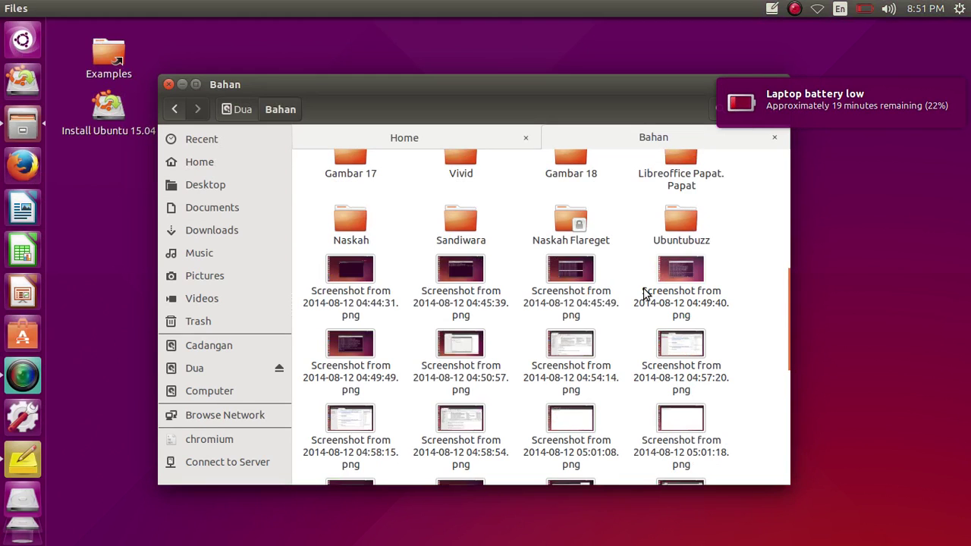
scroll(629, 337, up, 3)
scroll(640, 334, up, 4)
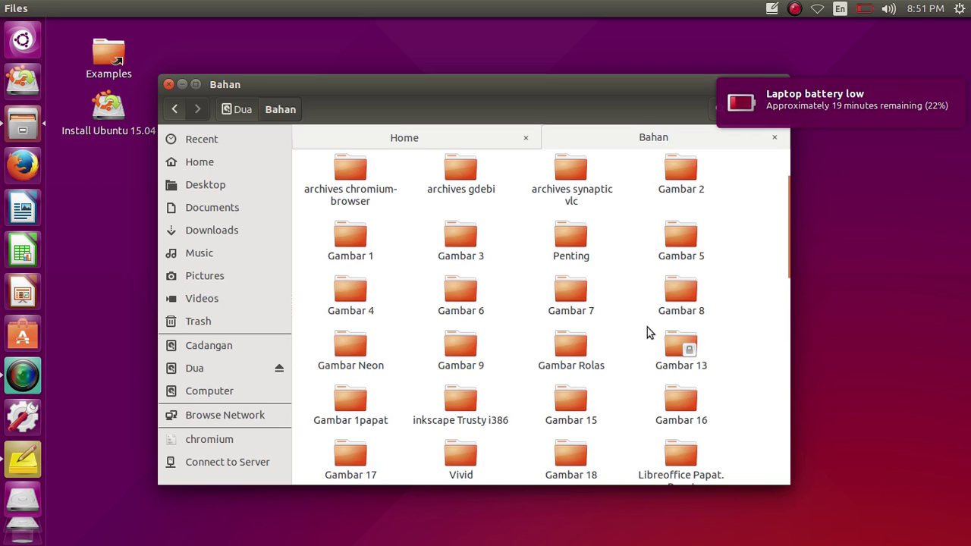
scroll(653, 319, down, 7)
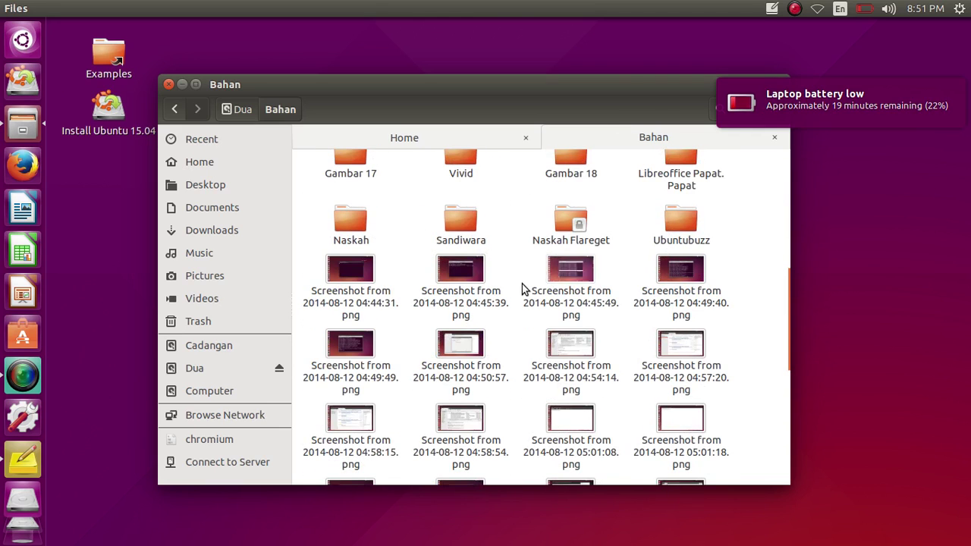
scroll(531, 293, down, 8)
scroll(559, 316, up, 10)
scroll(557, 315, up, 3)
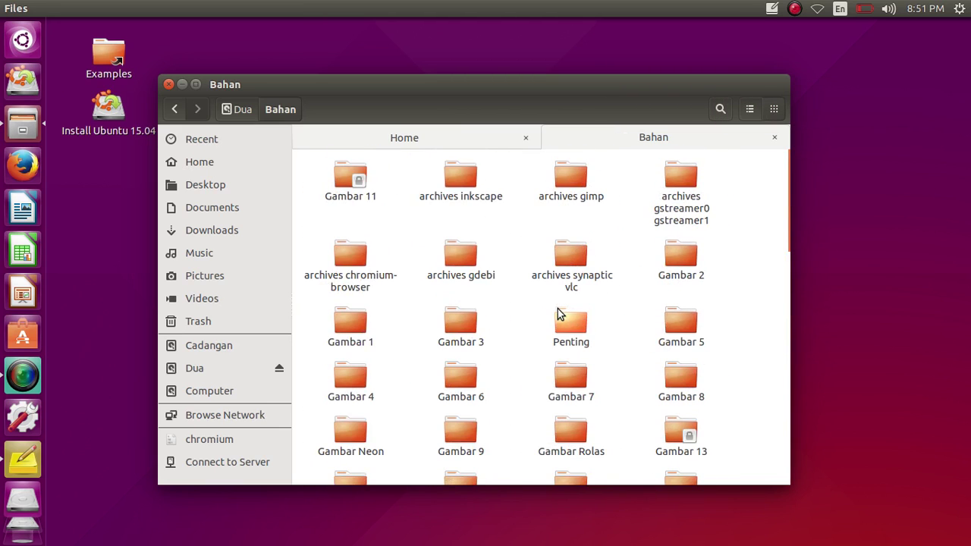
Sort the Bahan folder by type through the HUD and check the order by selecting files such as Downloads.tar.gz and google-chrome-stable_current_i386.deb.
key(alt)
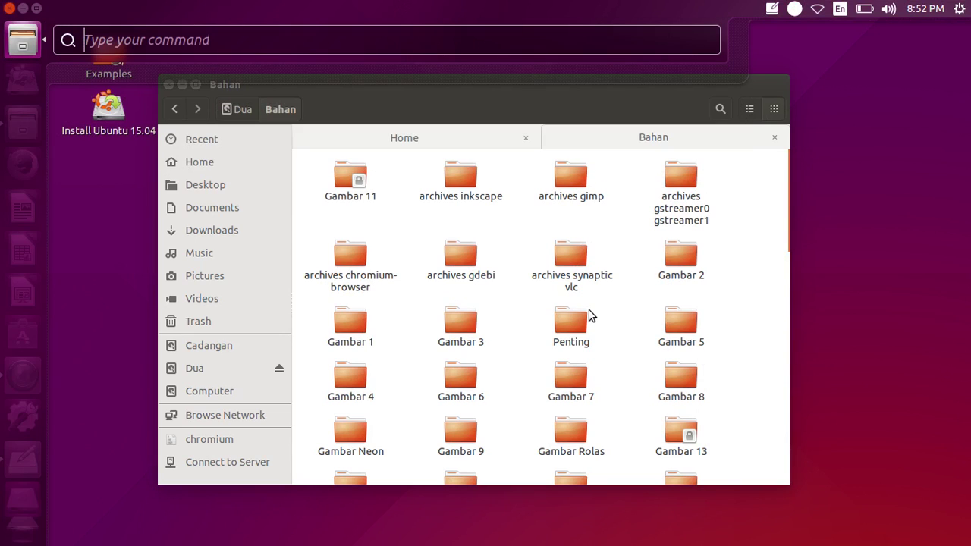
text(by)
key(Return)
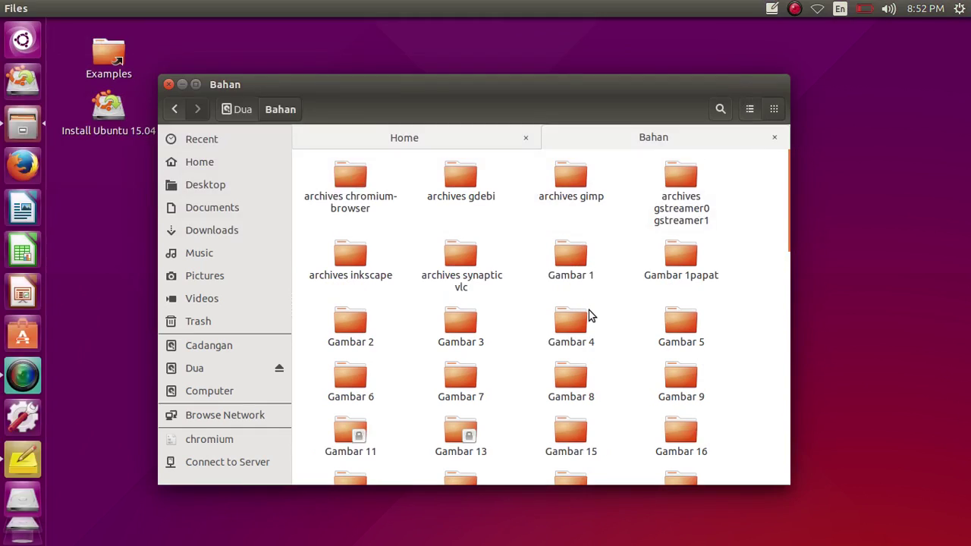
scroll(588, 318, down, 8)
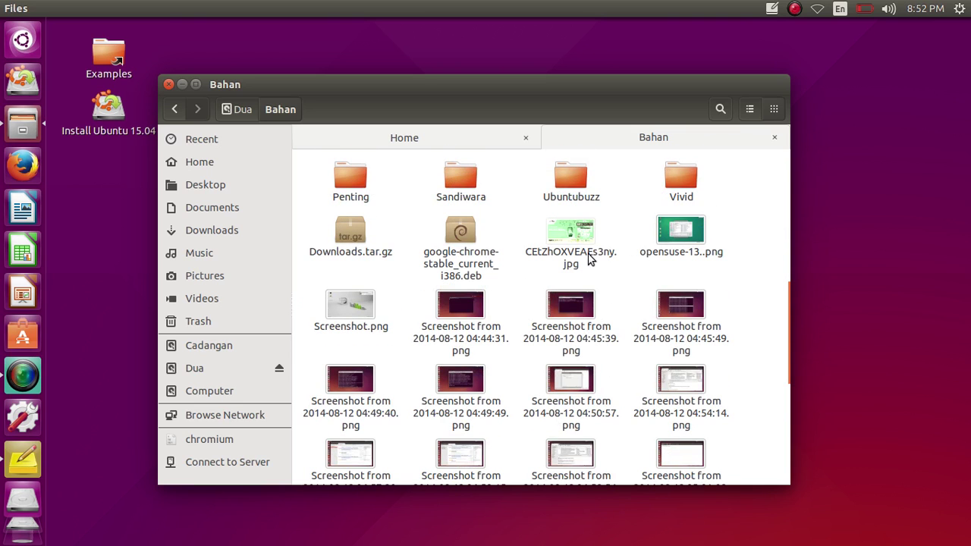
click(595, 256)
click(725, 253)
click(373, 242)
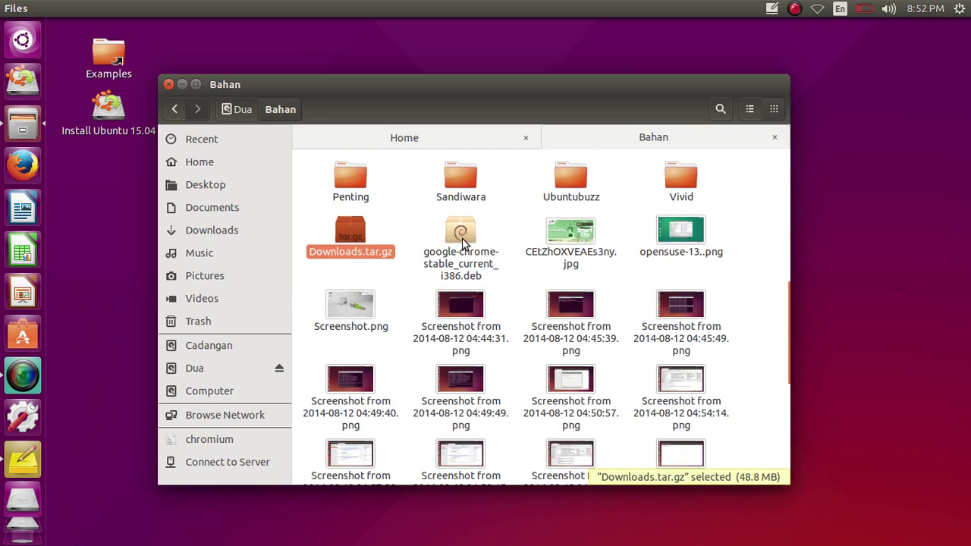
click(467, 256)
scroll(588, 306, down, 5)
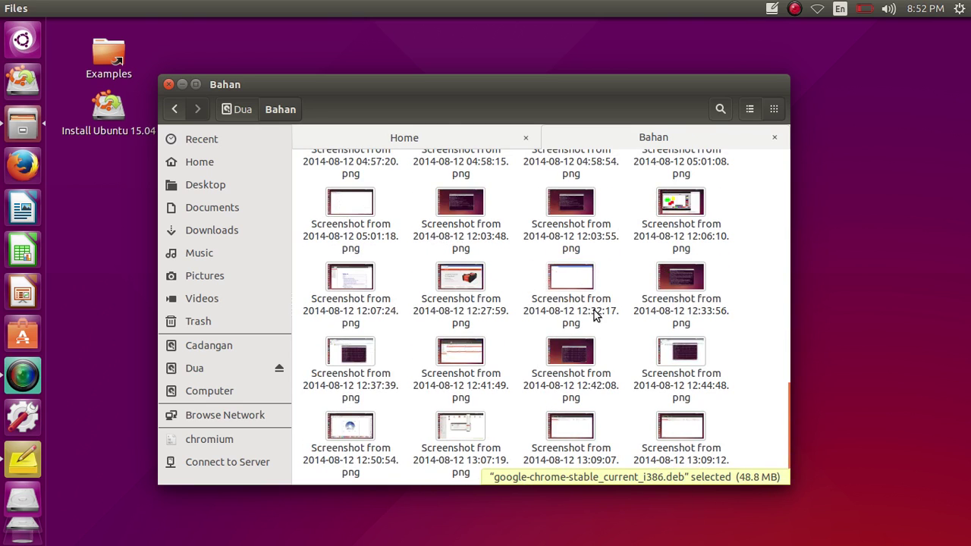
scroll(599, 318, up, 10)
Look at the HUD's command search and at the Bahan folder's context options, including New Document, without applying any.
key(alt)
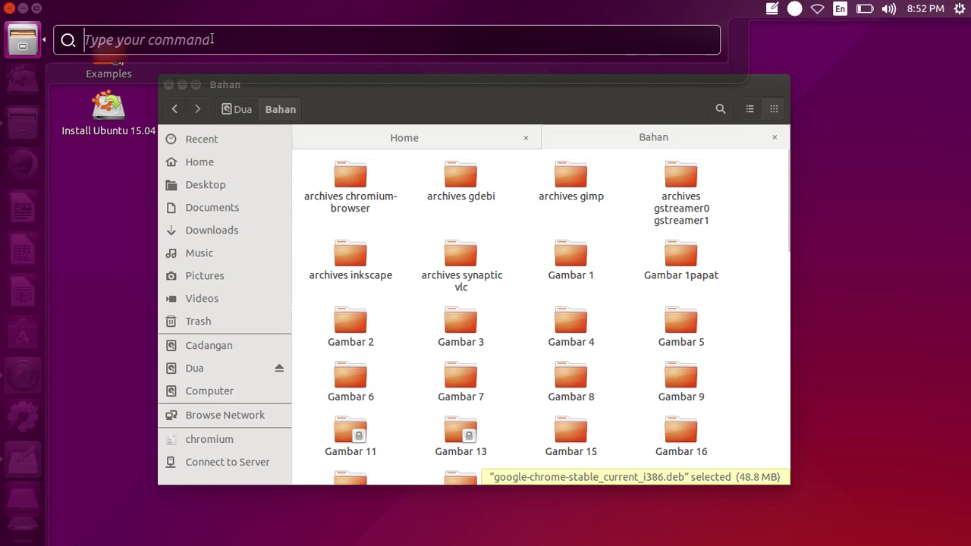
text(by)
key(BackSpace)
key(BackSpace)
click(515, 215)
right_click(515, 217)
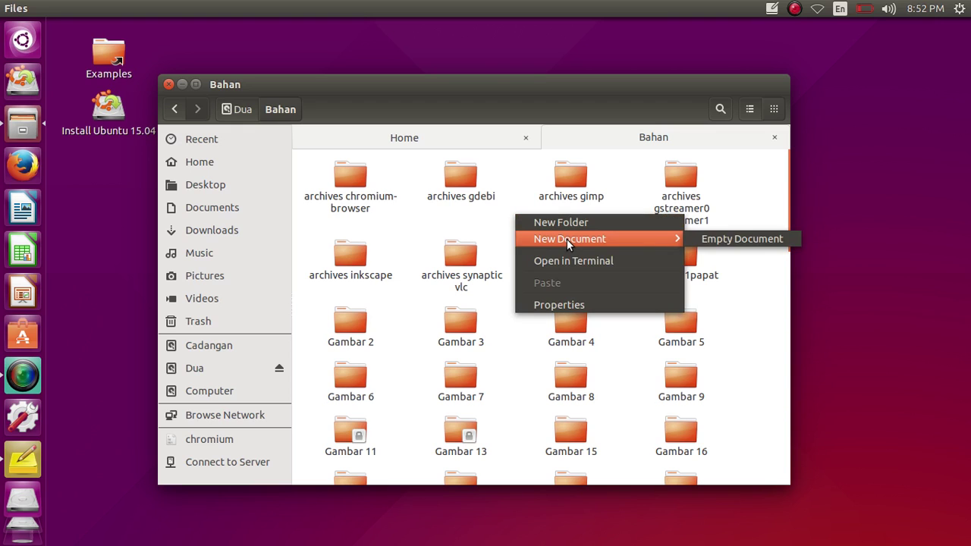
click(739, 285)
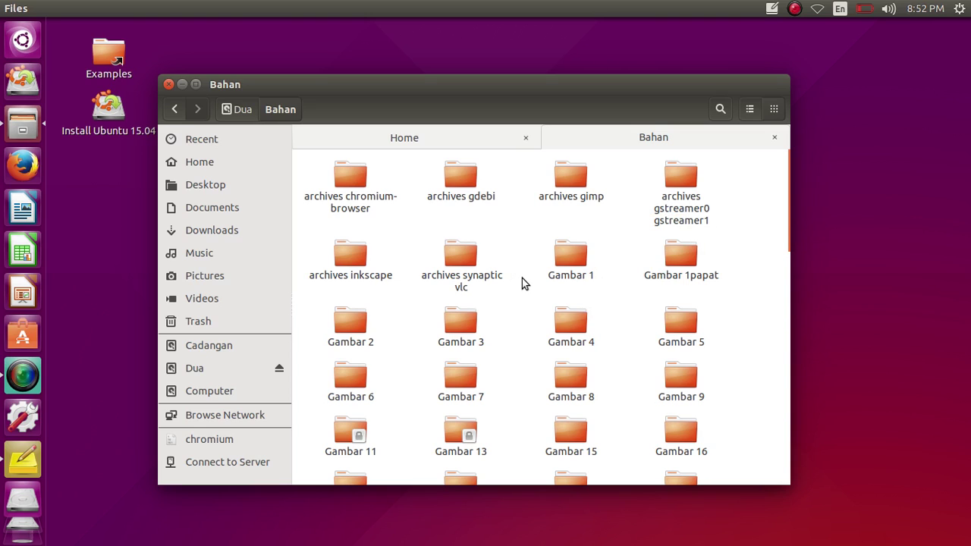
Open a third tab for the Bahan folder by searching the HUD for "tab", and look through its files.
key(alt)
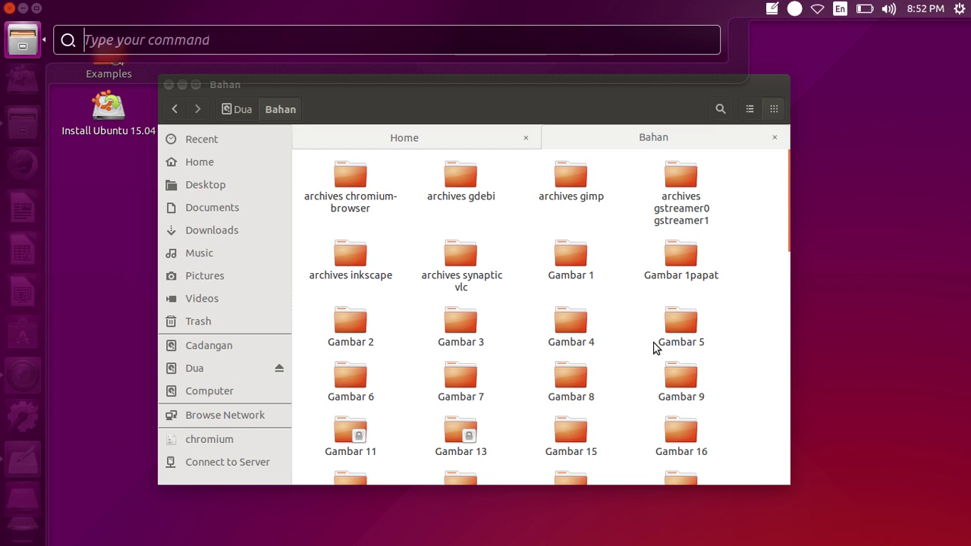
click(670, 275)
click(760, 259)
scroll(762, 259, down, 5)
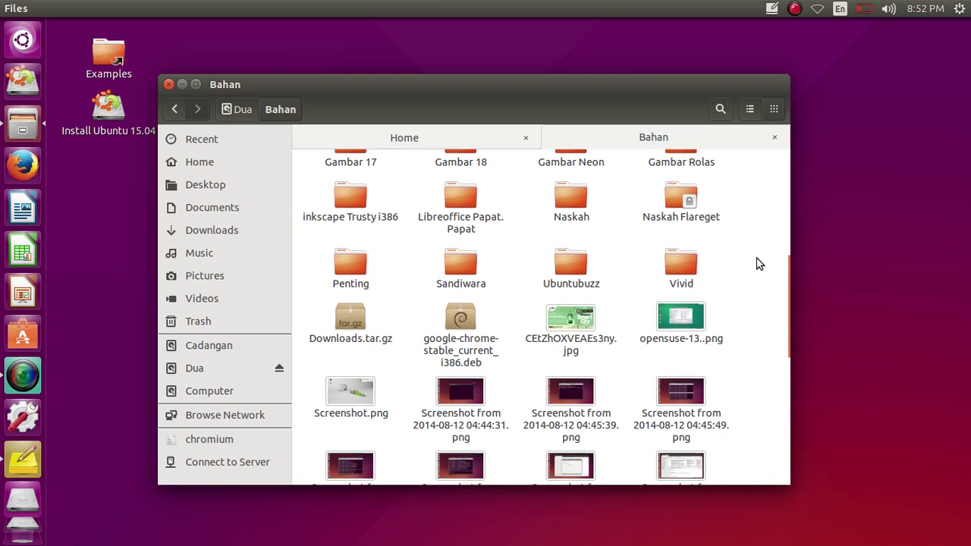
key(alt)
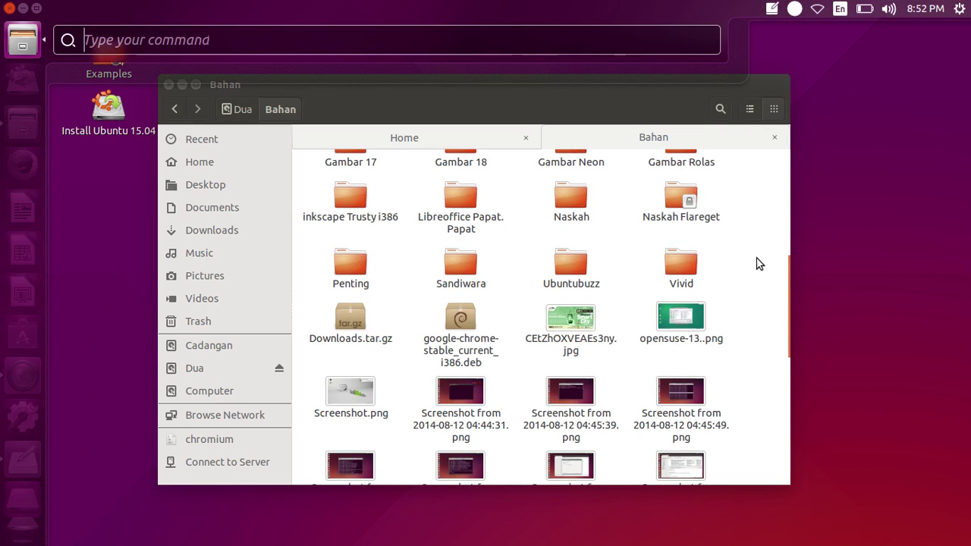
text(tab)
key(Return)
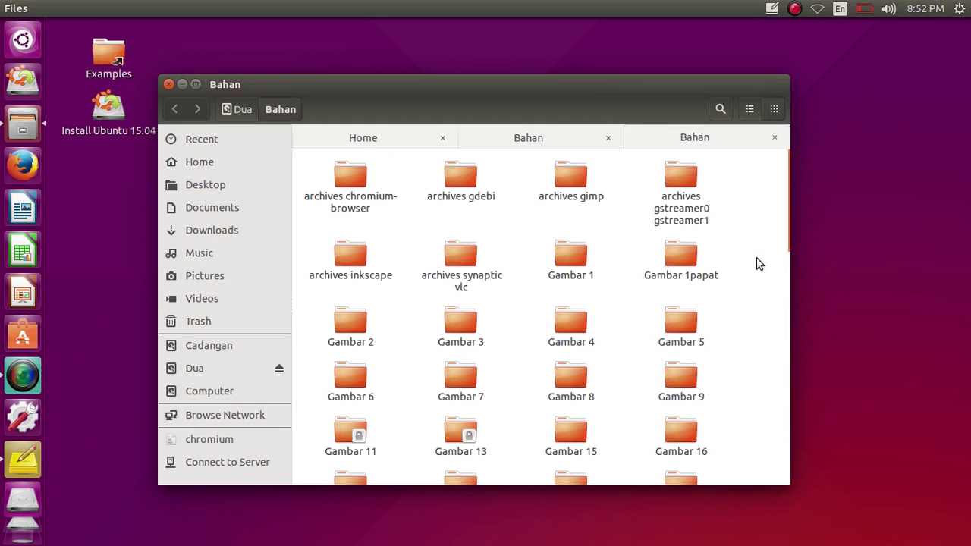
scroll(702, 258, down, 15)
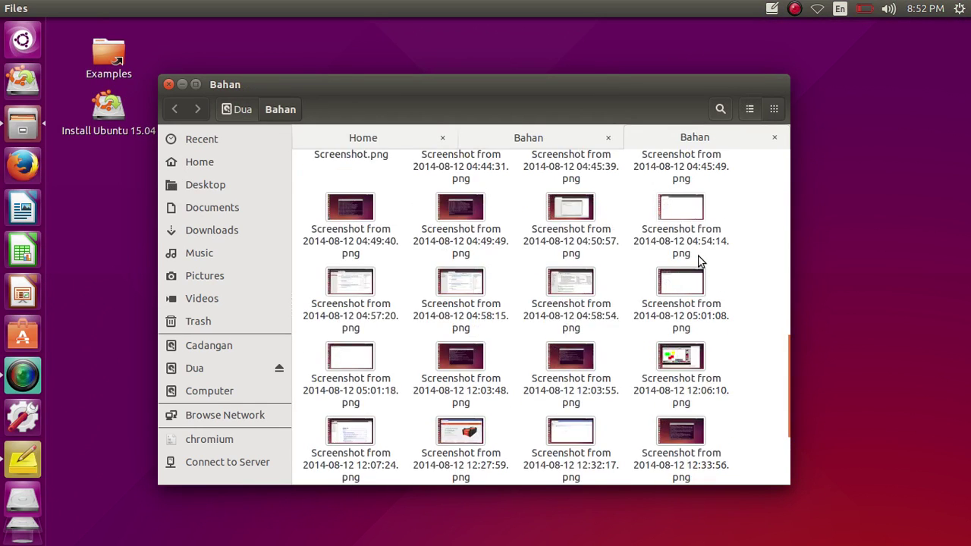
scroll(720, 304, up, 15)
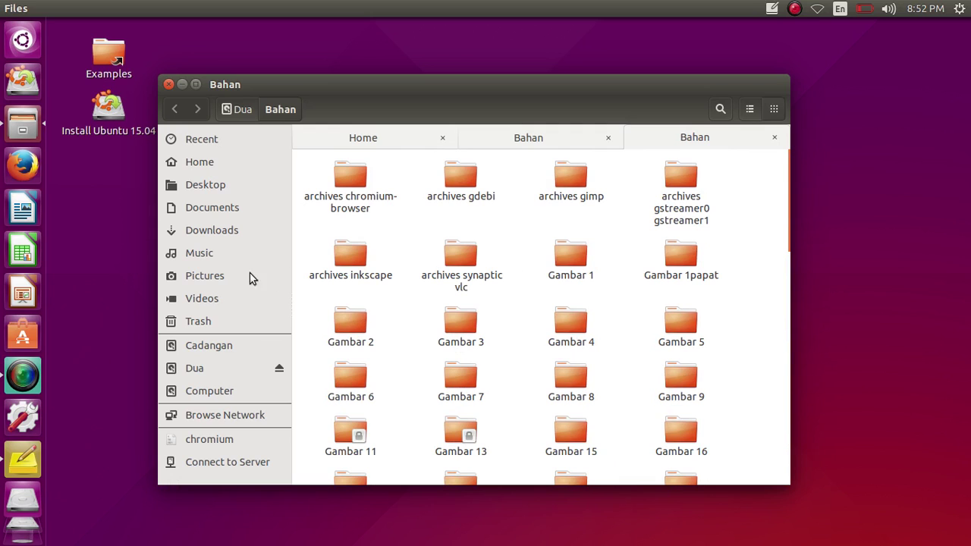
Switch to the Tomboy note Perkenalan Desktop Unity and highlight the word "firefox" in the hud item.
click(23, 417)
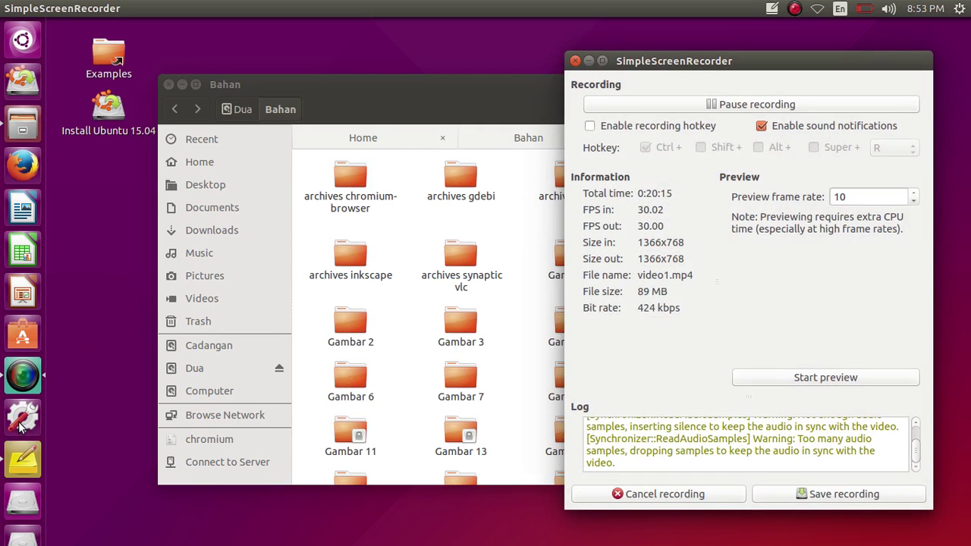
click(589, 61)
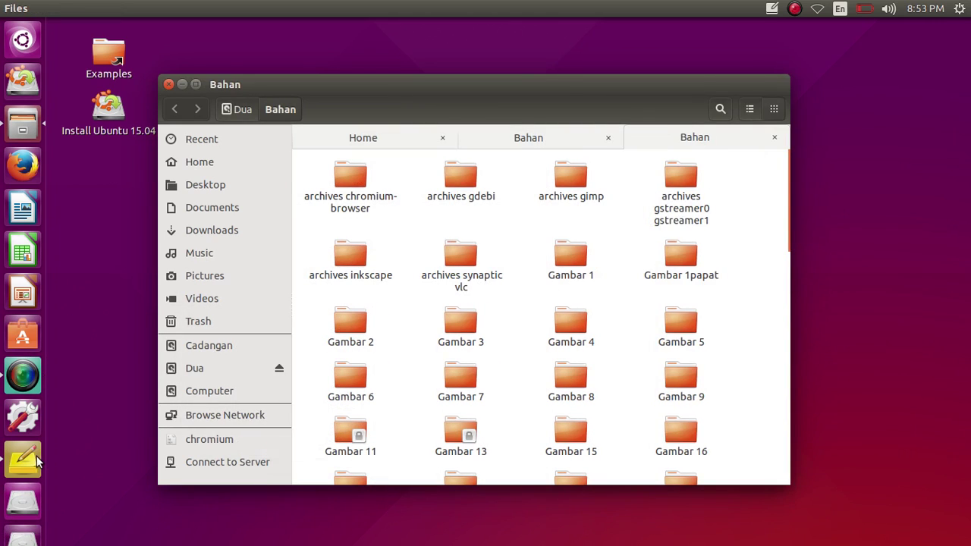
click(37, 456)
double_click(764, 374)
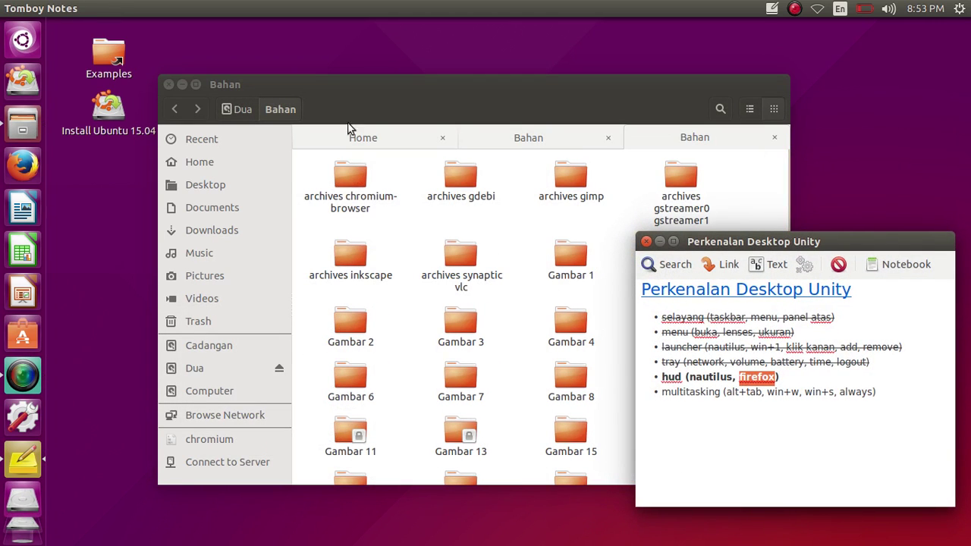
Clear the Files window off the desktop, launch Firefox and maximize its window.
key(ctrl+super+d)
click(29, 164)
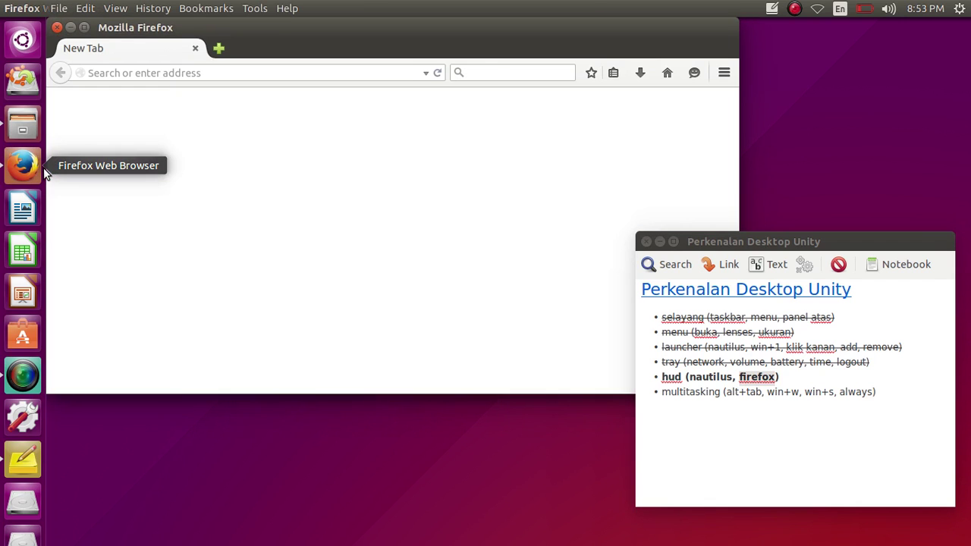
double_click(237, 28)
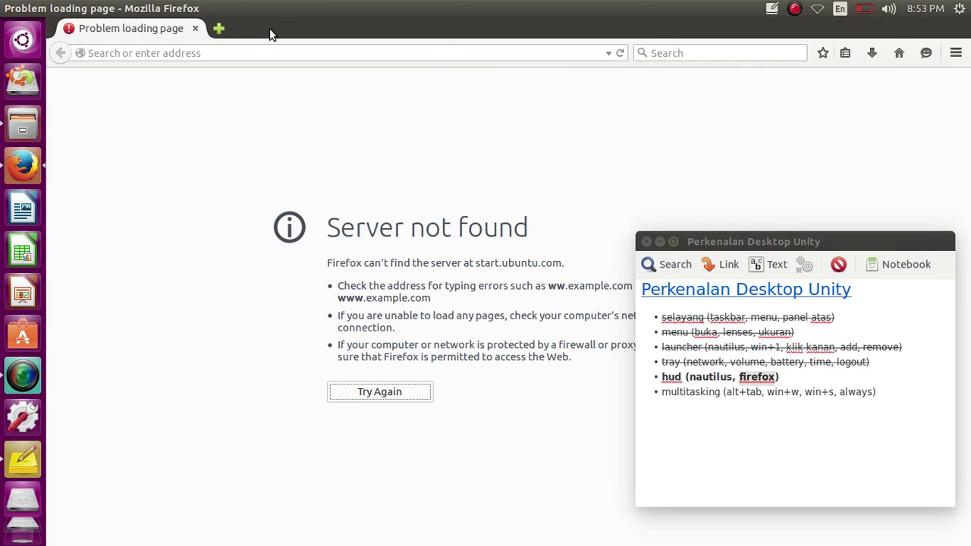
Open a new Firefox tab by searching the HUD for "tab".
key(alt)
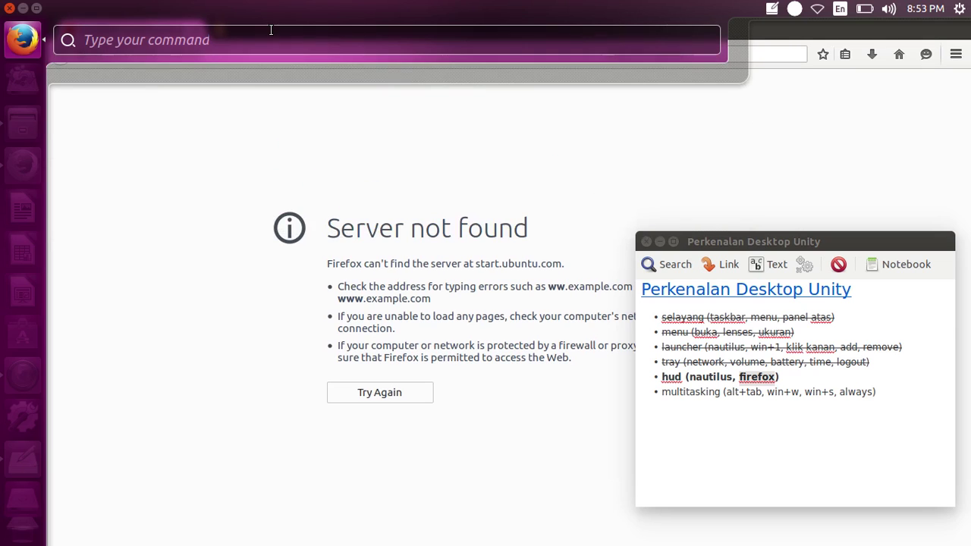
text(ab)
key(BackSpace)
key(BackSpace)
text(tab)
key(Return)
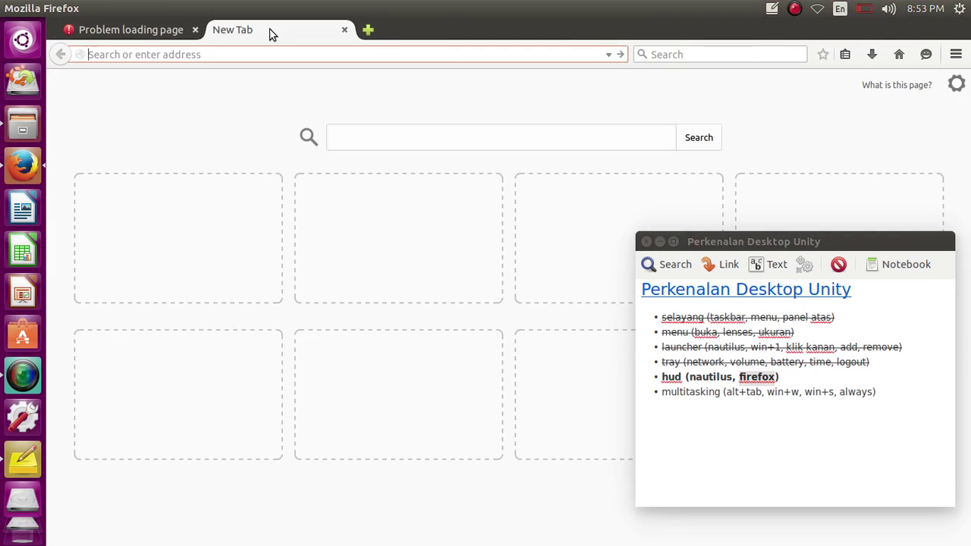
Close the note, open Firefox's Add-ons manager by searching the HUD for "addon", and show the installed extensions.
click(647, 241)
key(alt)
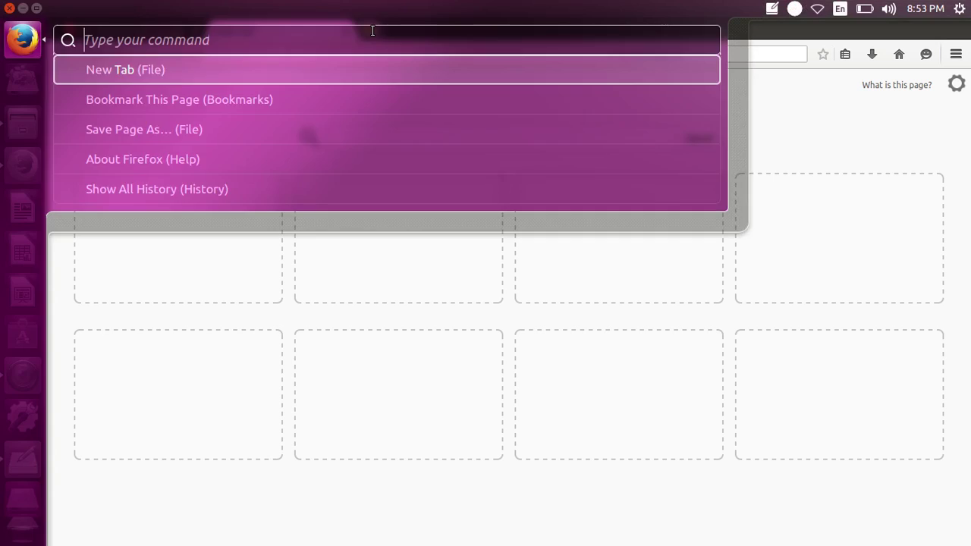
text(addon)
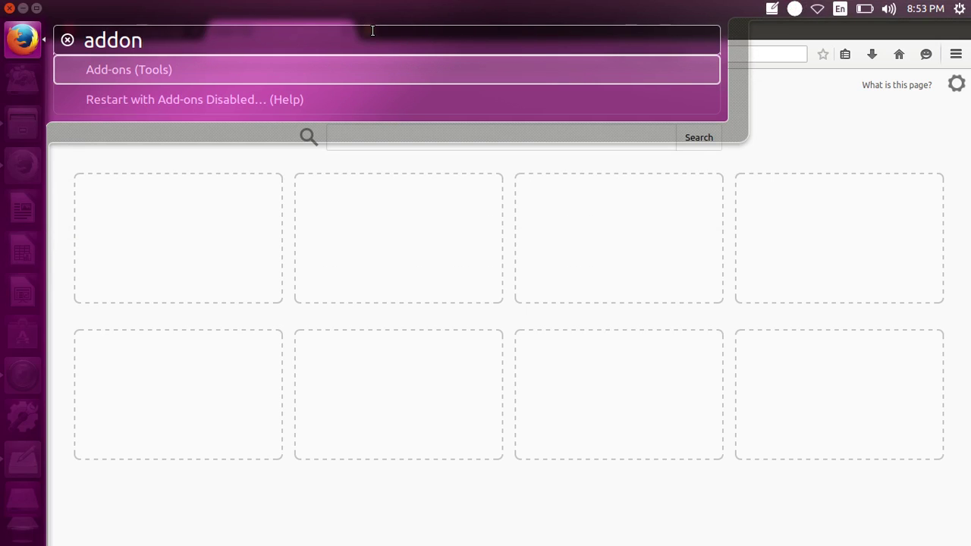
key(Return)
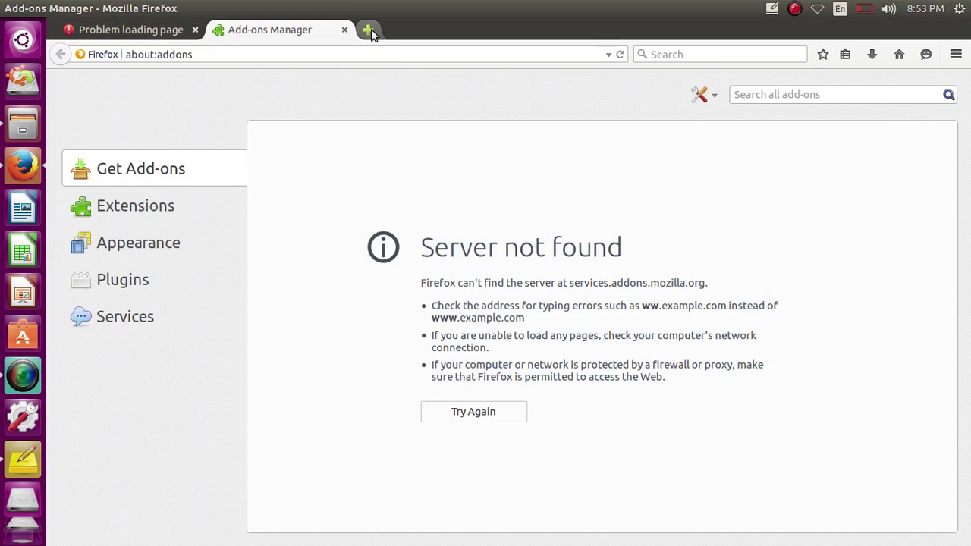
click(163, 216)
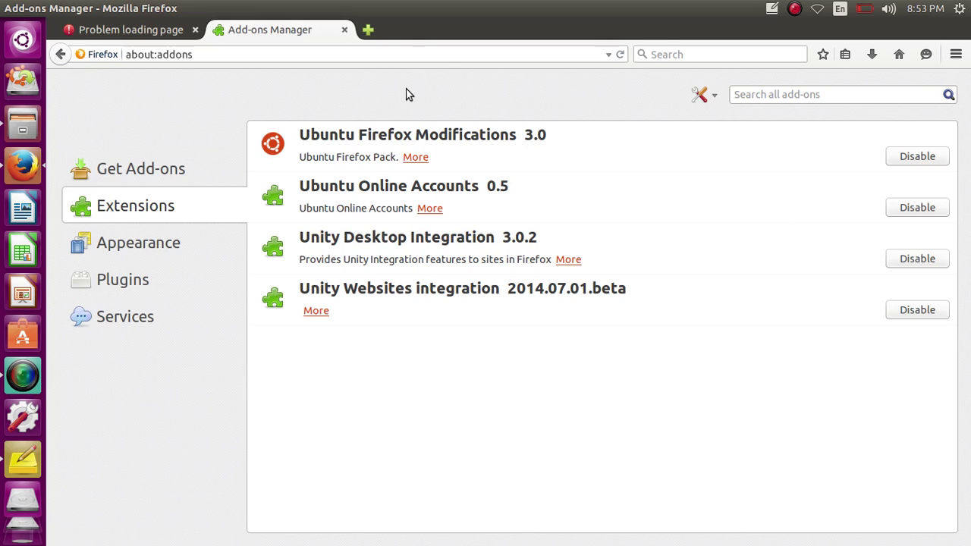
Search Firefox's HUD for "prox" and clear the query.
key(alt)
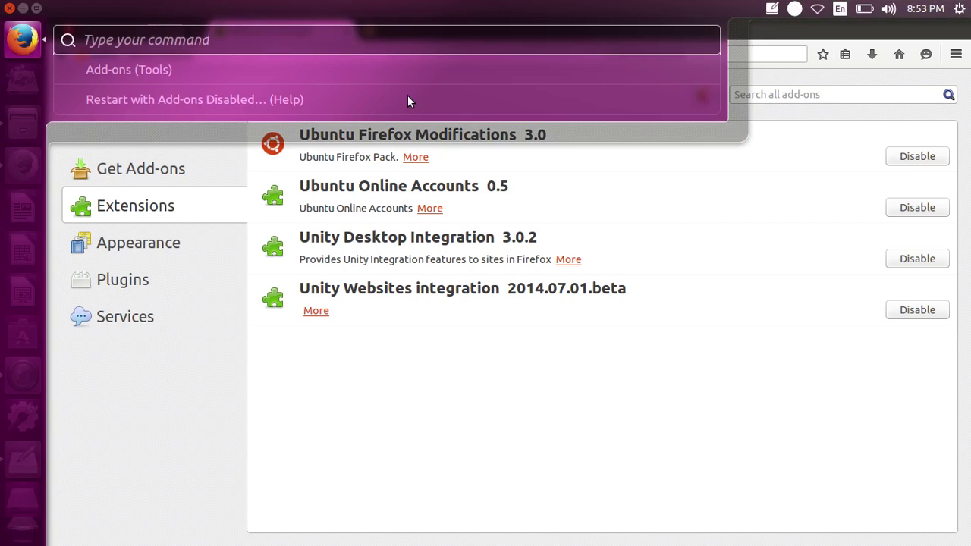
text(pro)
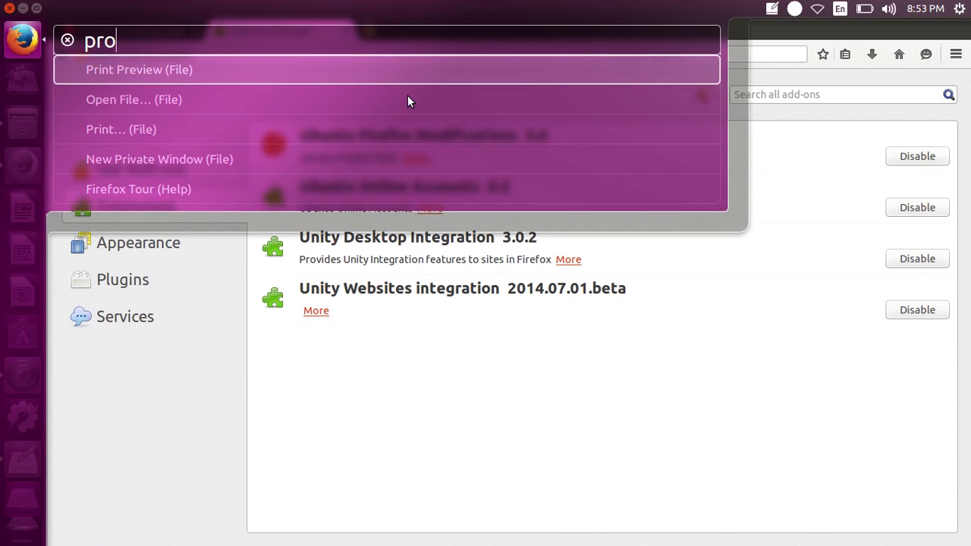
text(x)
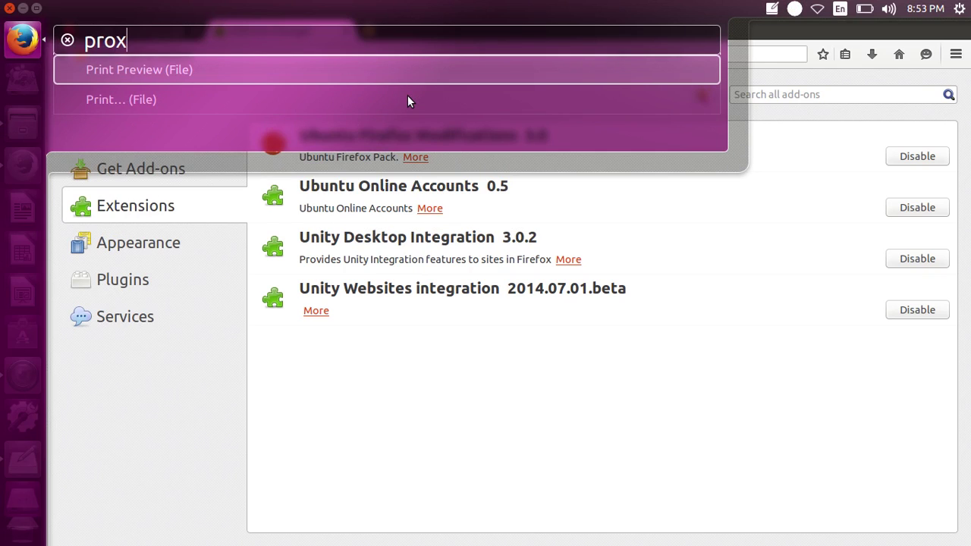
key(BackSpace)
key(BackSpace)
key(BackSpace)
key(BackSpace)
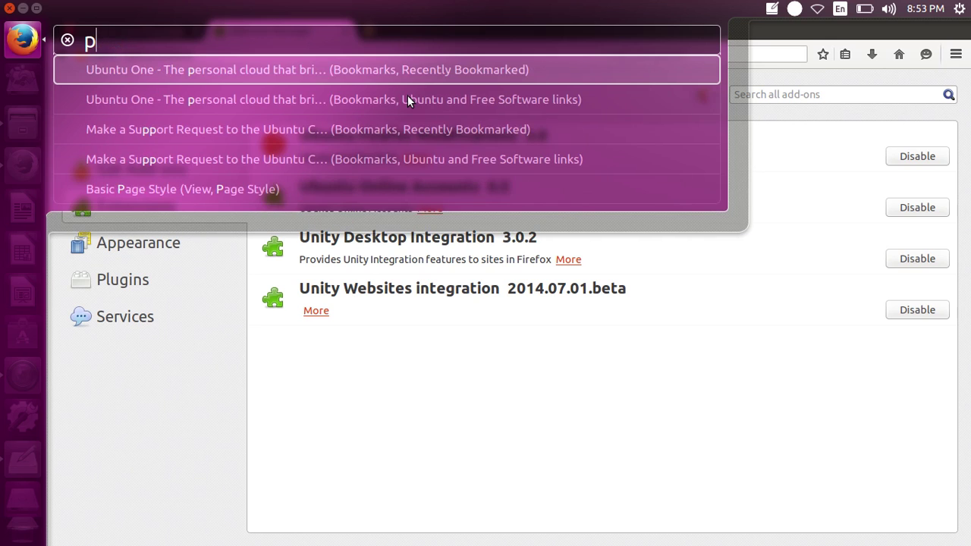
Open Firefox's Network developer tool by searching the HUD for "netwo" and close its pane.
text(netw)
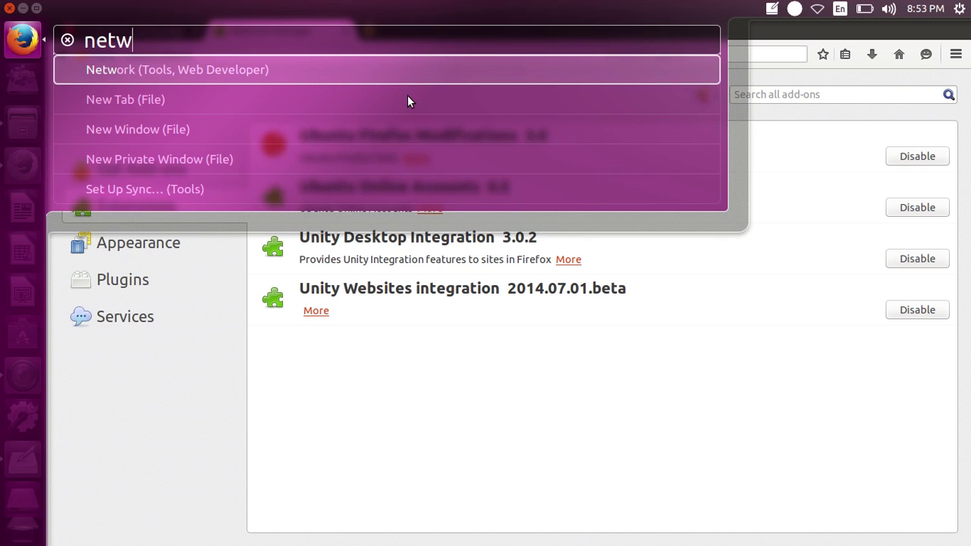
text(o)
key(Escape)
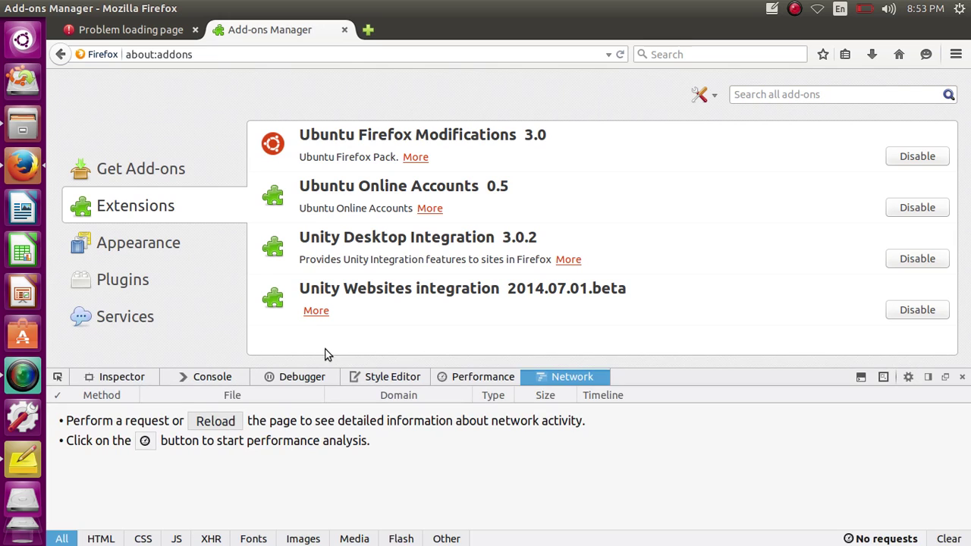
click(962, 377)
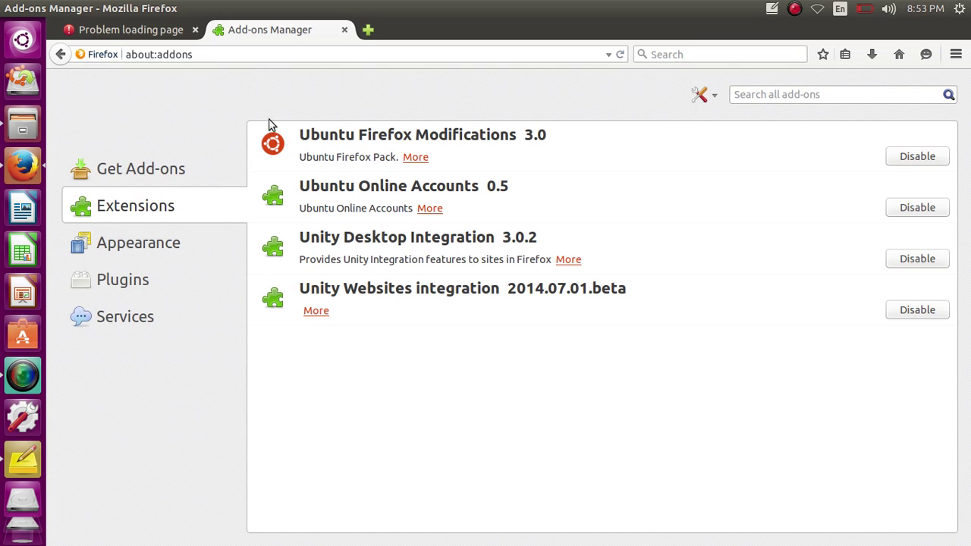
Replace the Add-ons Manager tab with a new blank tab, and briefly check the SimpleScreenRecorder window before minimizing it.
click(368, 30)
click(343, 29)
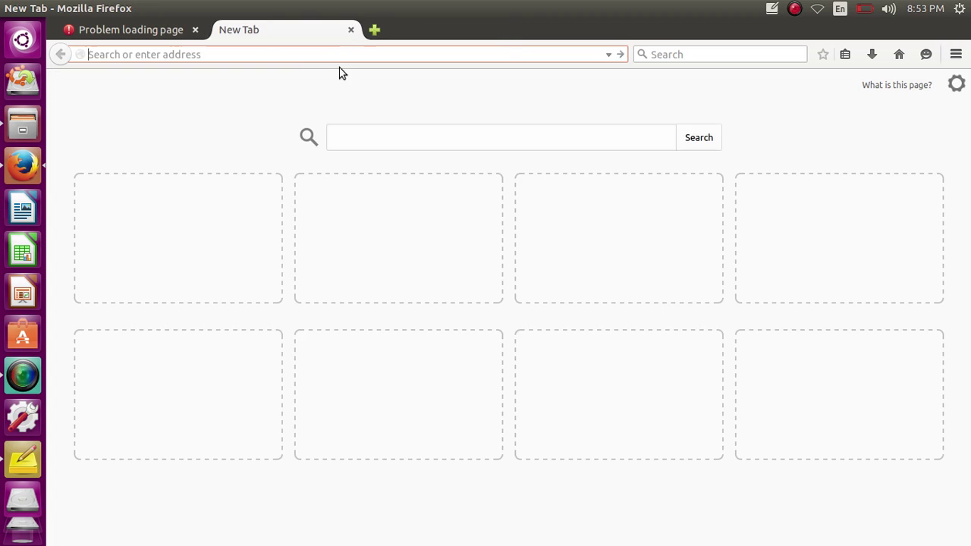
click(23, 376)
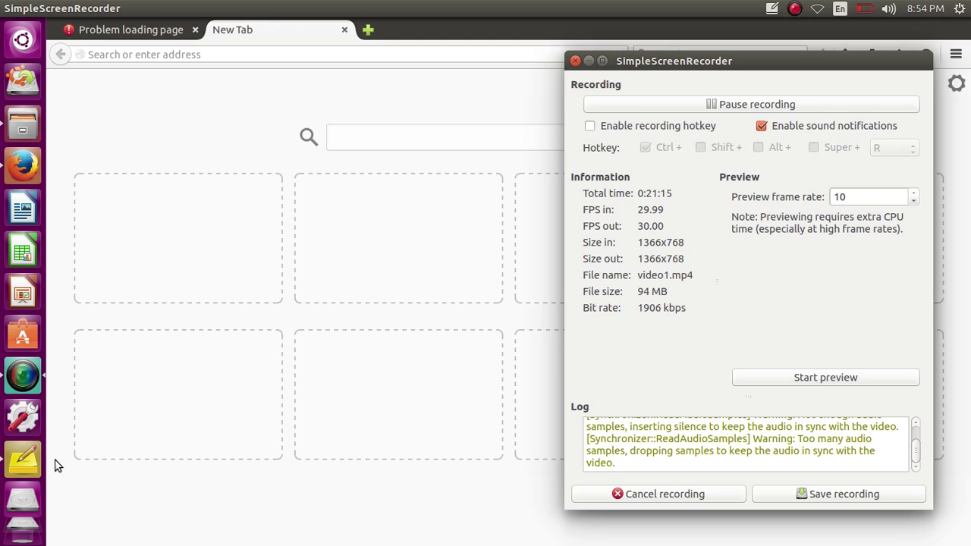
click(586, 61)
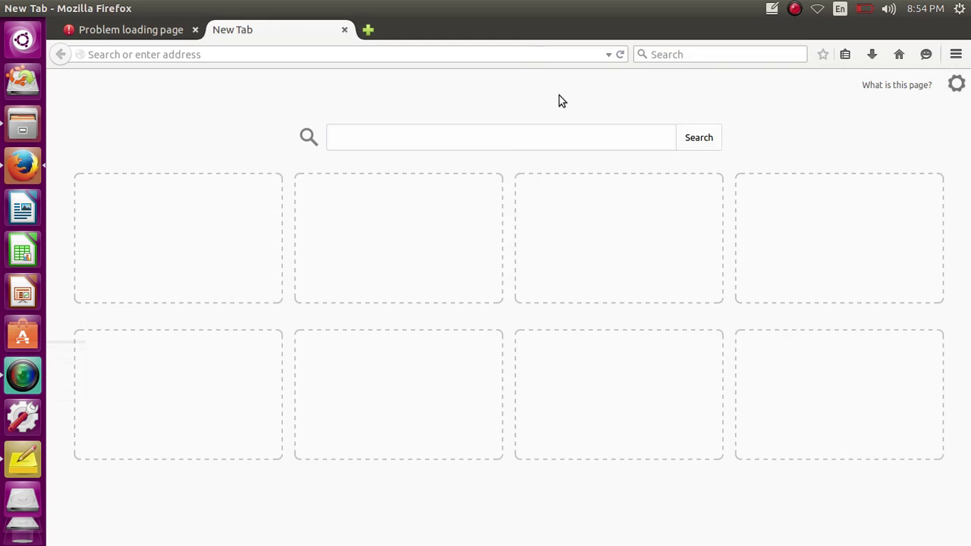
Glance at Firefox's main menu and open a new private window by searching the HUD for "priva".
click(956, 55)
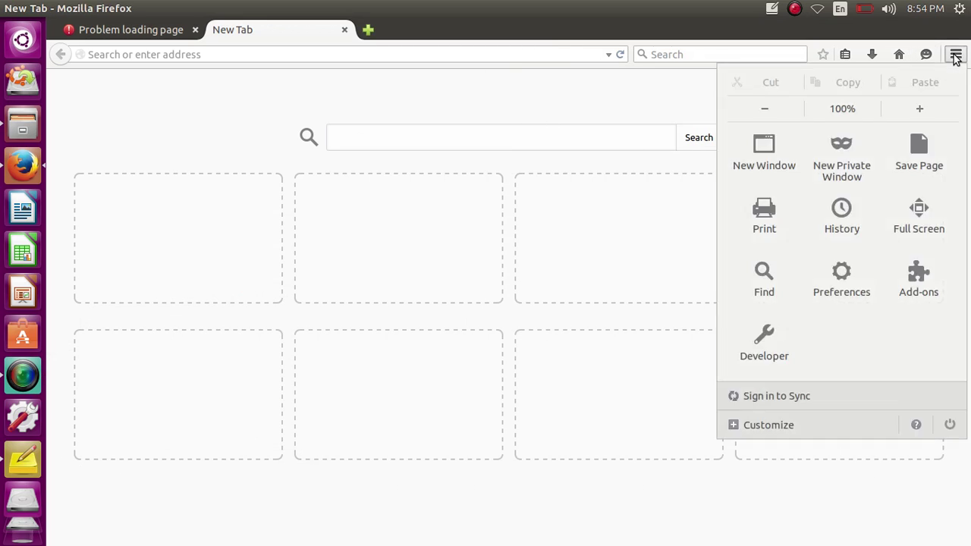
click(956, 57)
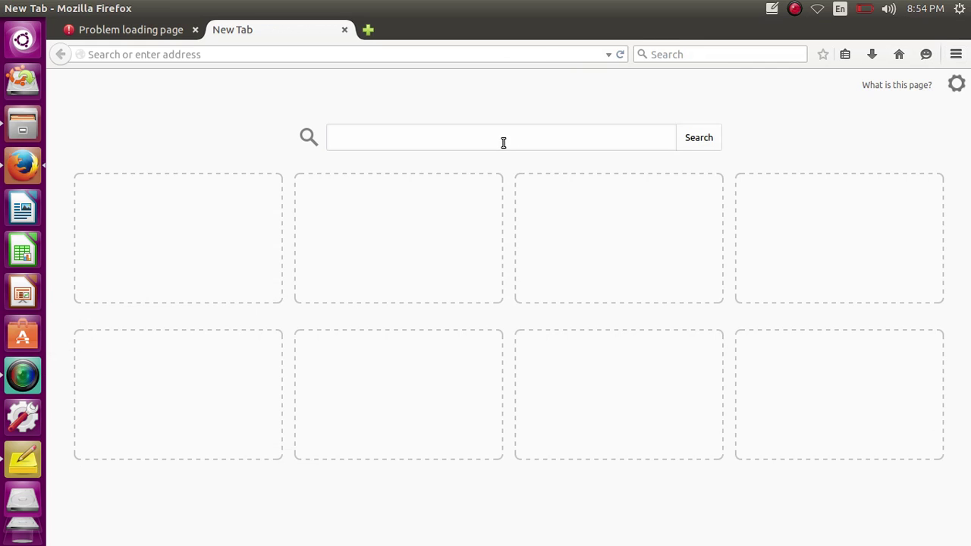
key(alt)
text(pr)
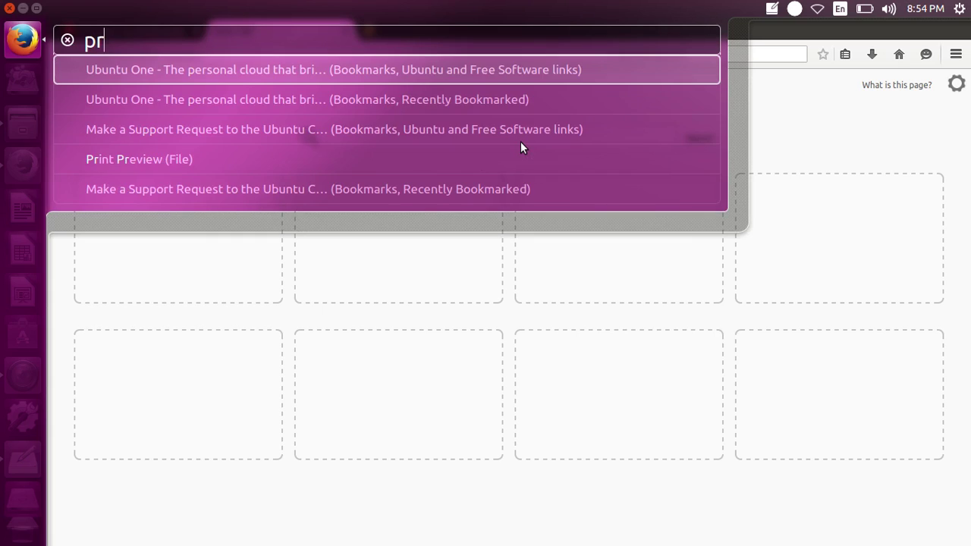
text(iva)
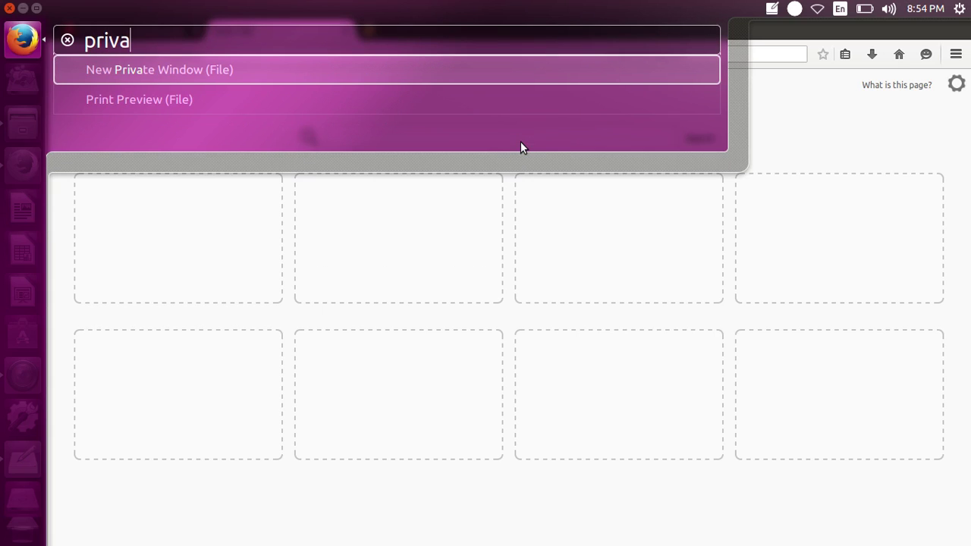
key(Return)
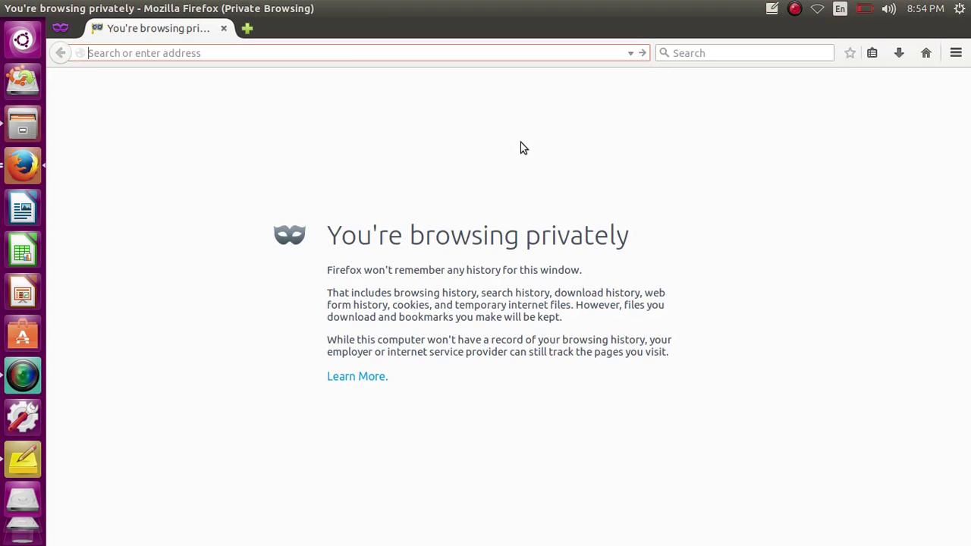
Close the private window and the main Firefox window, confirming that its tabs are closed.
click(39, 8)
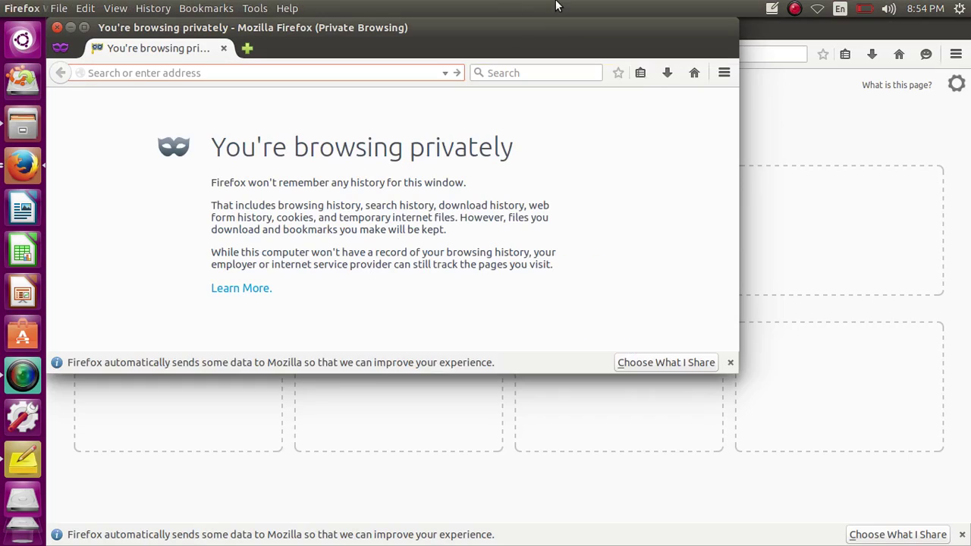
click(59, 30)
double_click(315, 6)
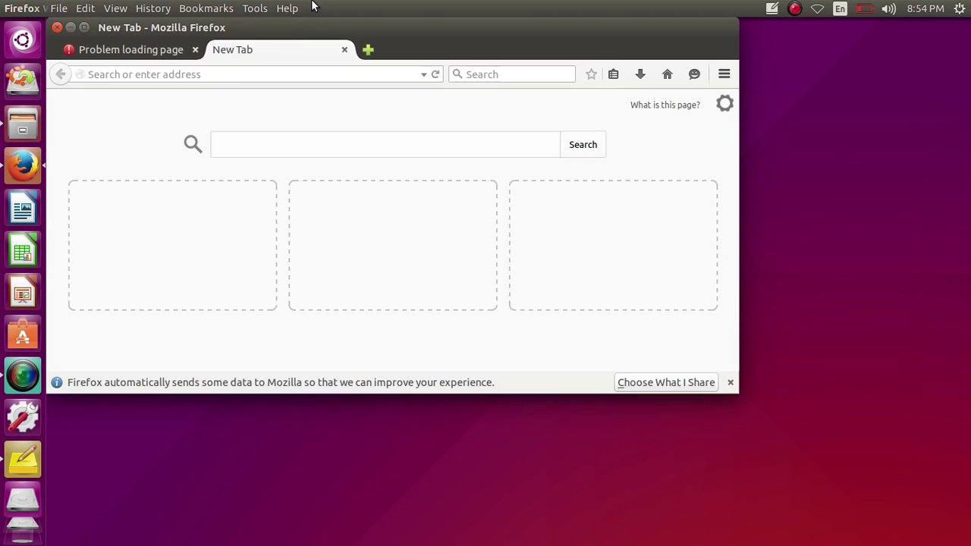
click(59, 29)
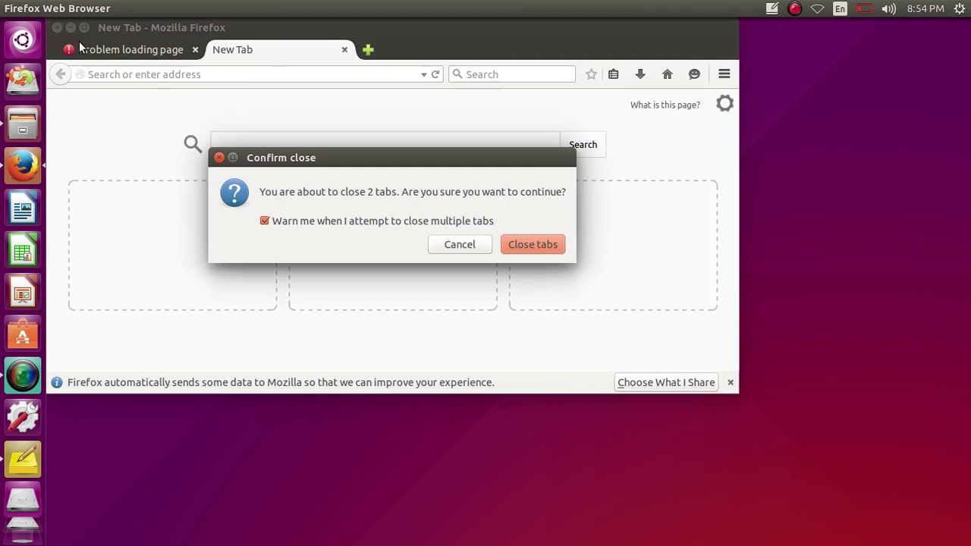
click(523, 243)
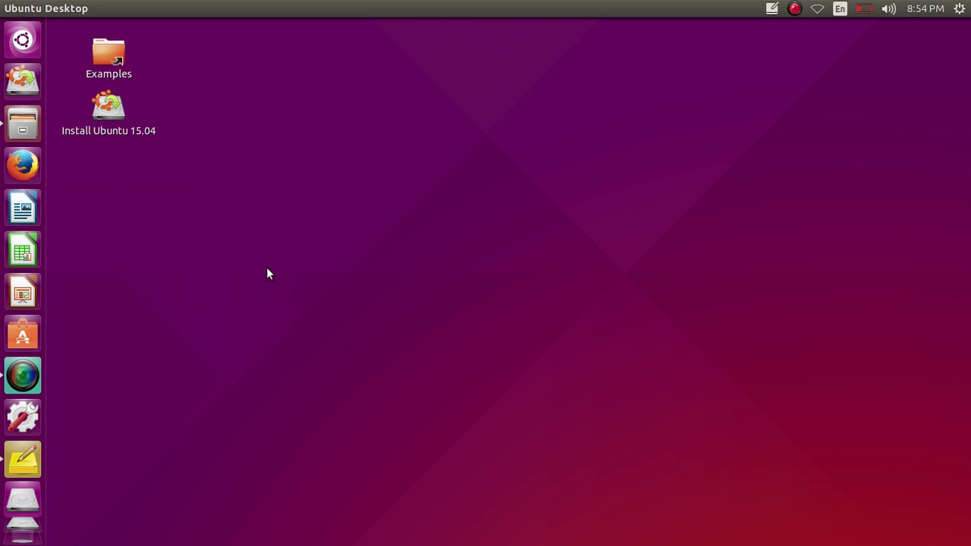
In the Tomboy note Perkenalan Desktop Unity, remove the bold from the hud item and strike it through.
click(23, 459)
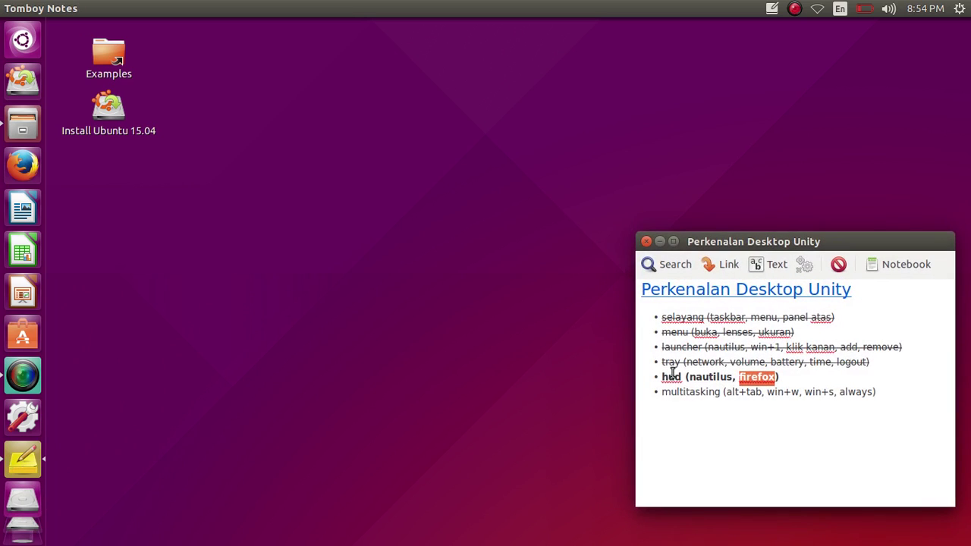
click(757, 377)
drag(781, 377, 663, 377)
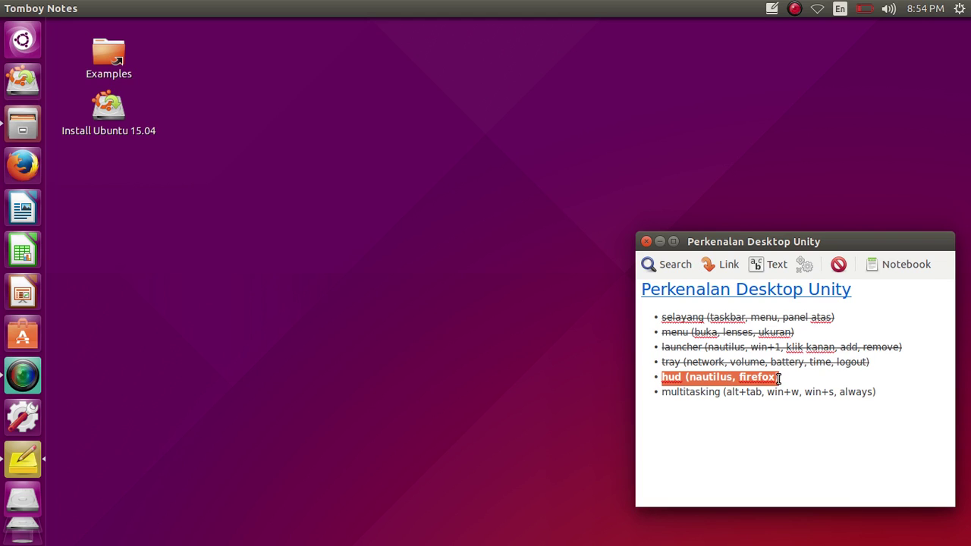
key(ctrl+b)
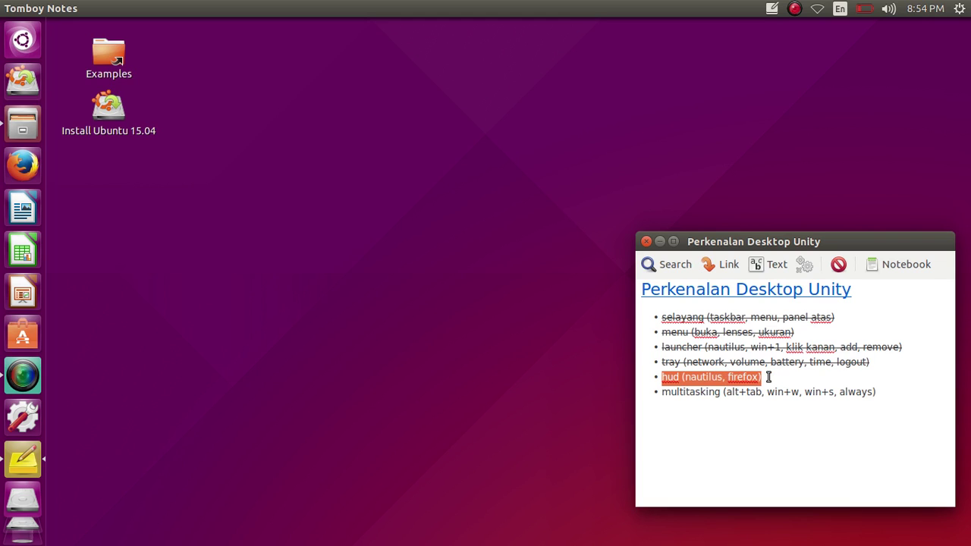
key(ctrl+s)
click(770, 377)
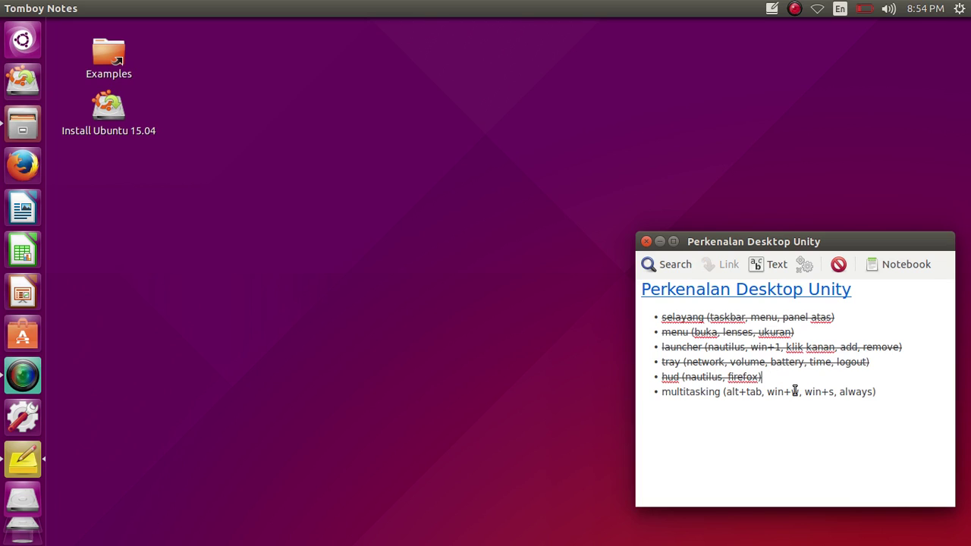
Make the multitasking item in the note bold.
drag(884, 393, 666, 396)
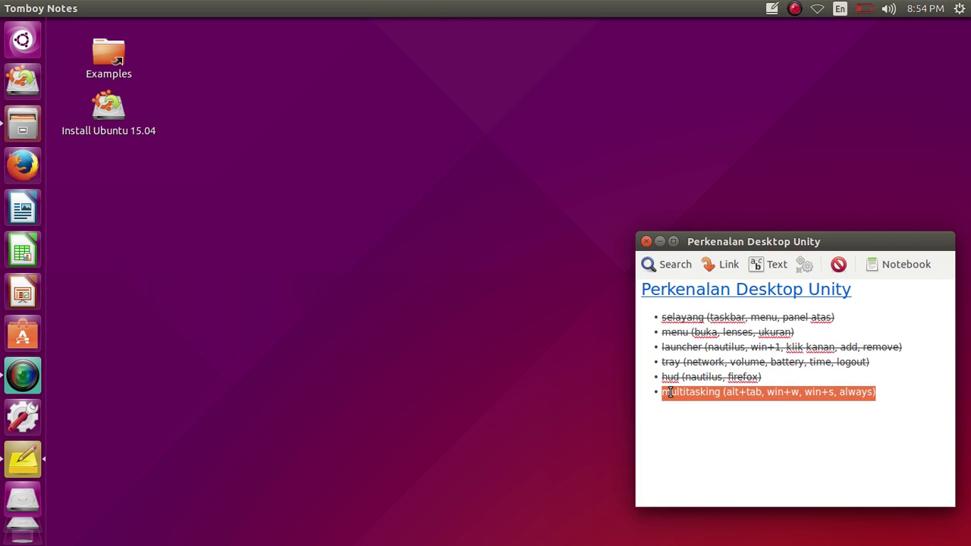
key(ctrl+b)
click(775, 392)
triple_click(777, 392)
click(871, 388)
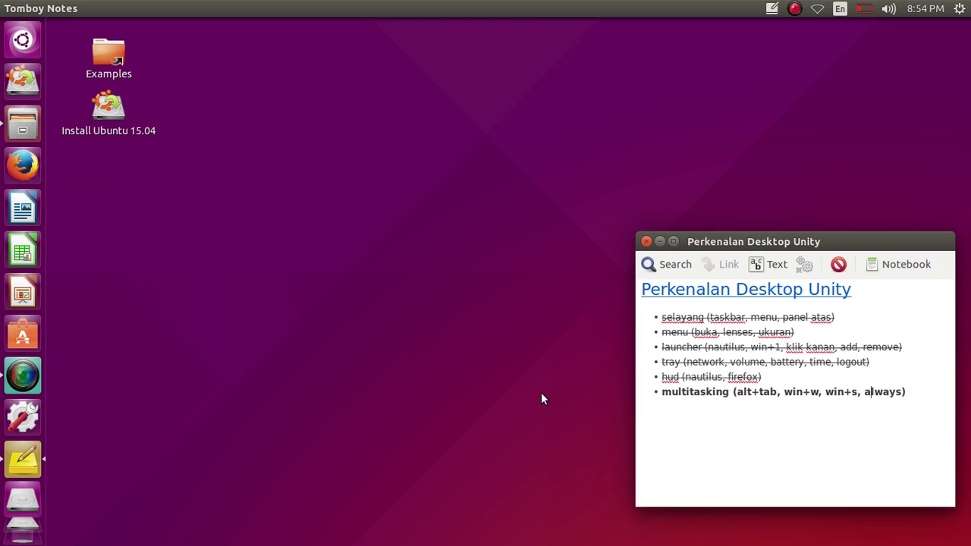
Launch LibreOffice Writer, Firefox and System Settings from the launcher, moving the Firefox window away from the desktop corner.
click(22, 207)
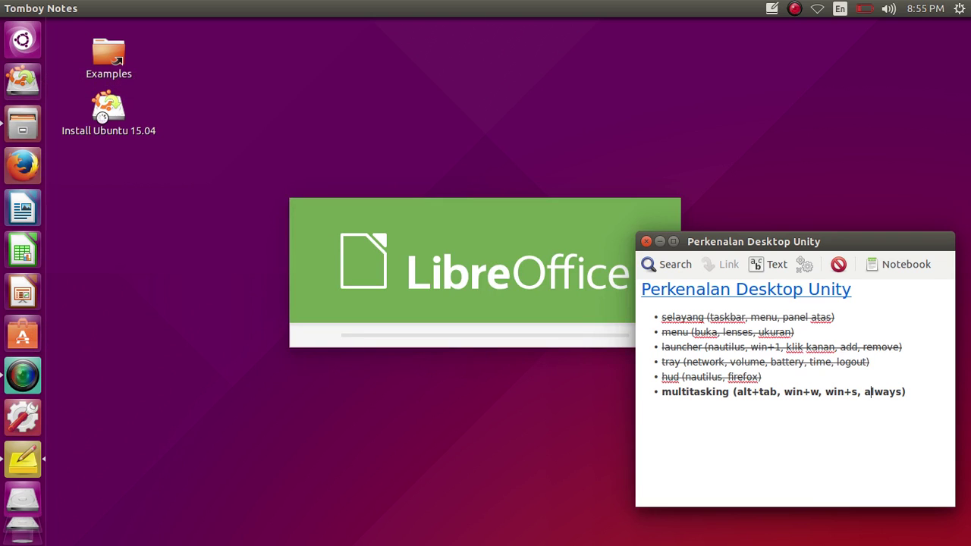
click(22, 164)
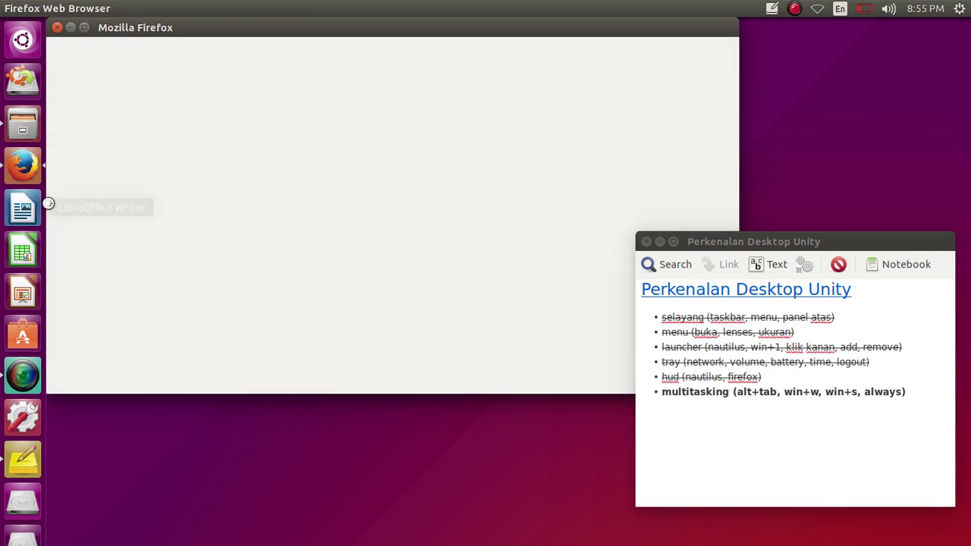
drag(159, 35, 240, 87)
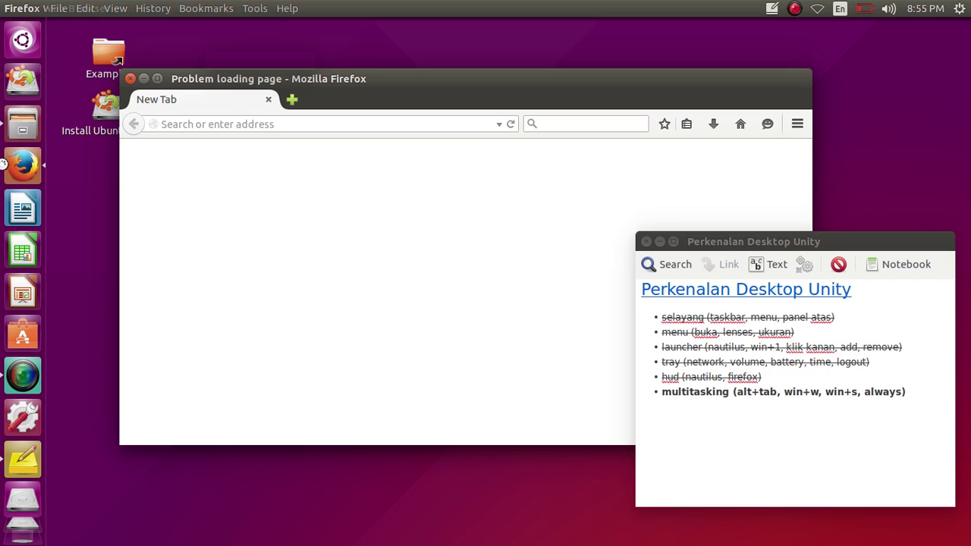
click(23, 417)
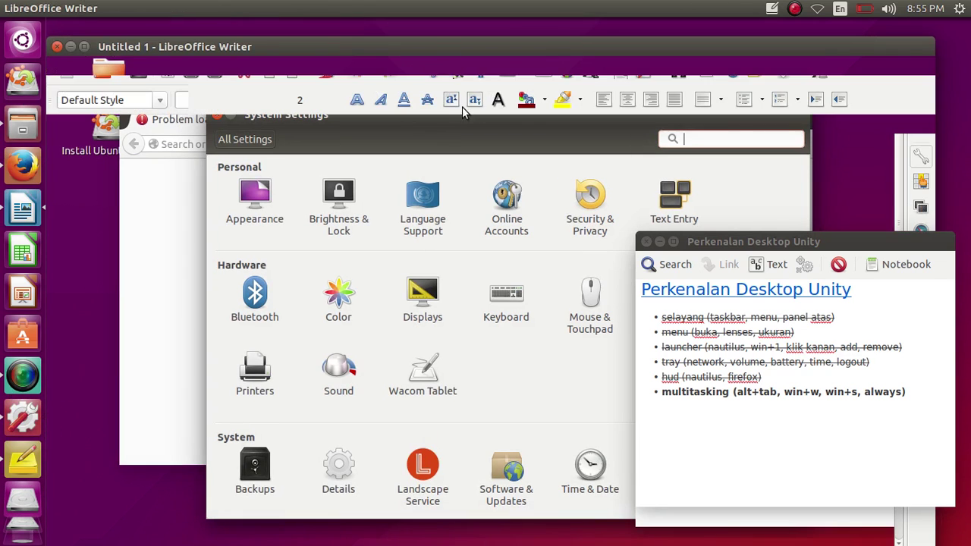
Minimize the LibreOffice Writer, System Settings and Firefox windows, leaving only the Tomboy note on the desktop.
click(458, 111)
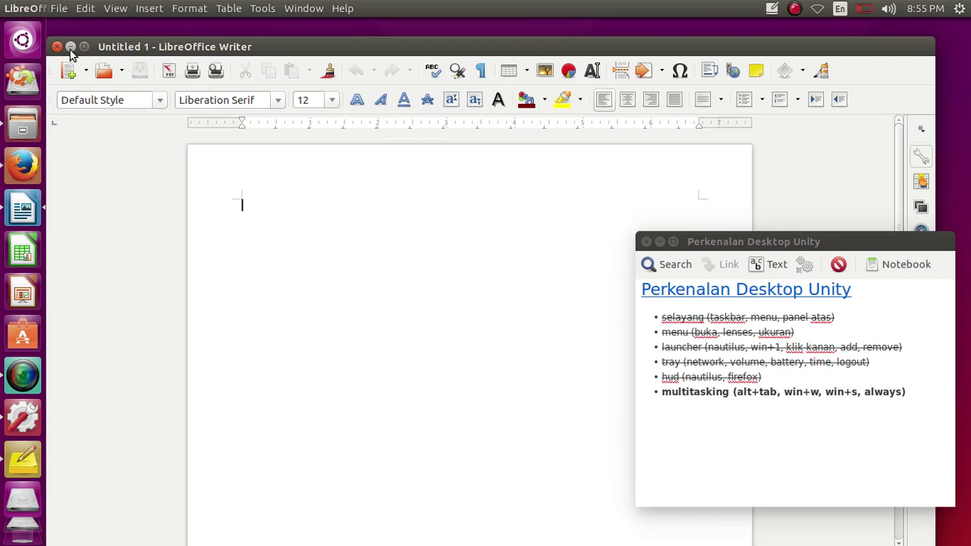
click(70, 47)
click(227, 96)
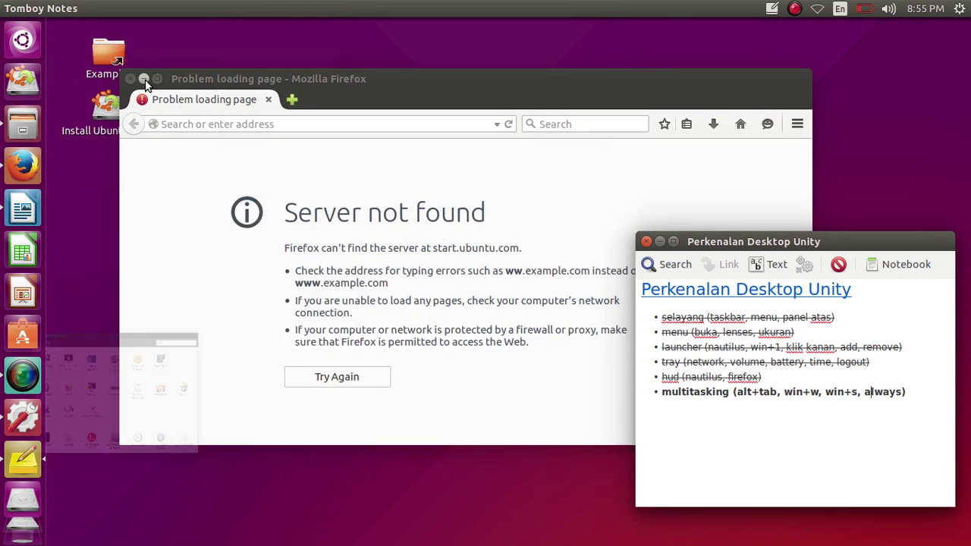
click(143, 79)
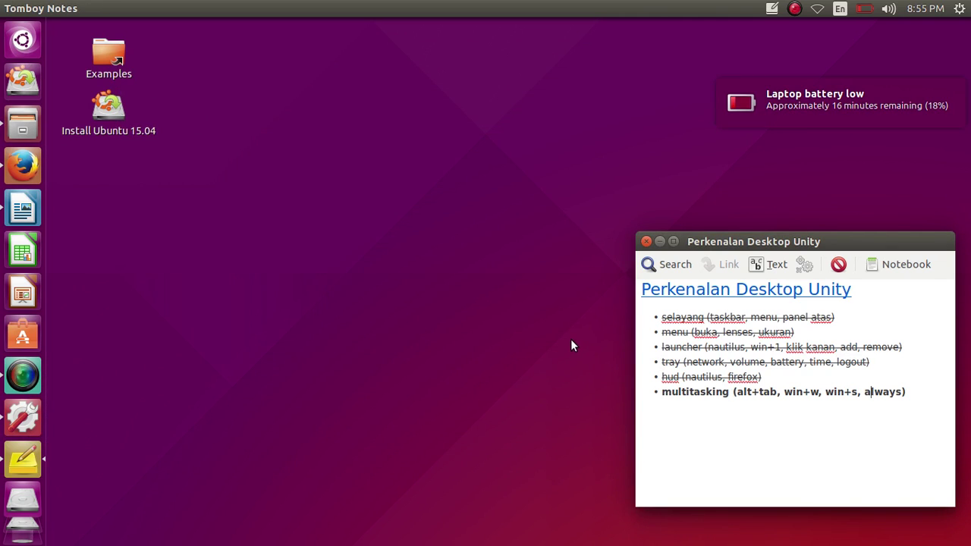
Cycle repeatedly through the open applications and Show Desktop in the window switcher.
key(alt+Tab)
key(alt+Tab)
key(alt+Tab)
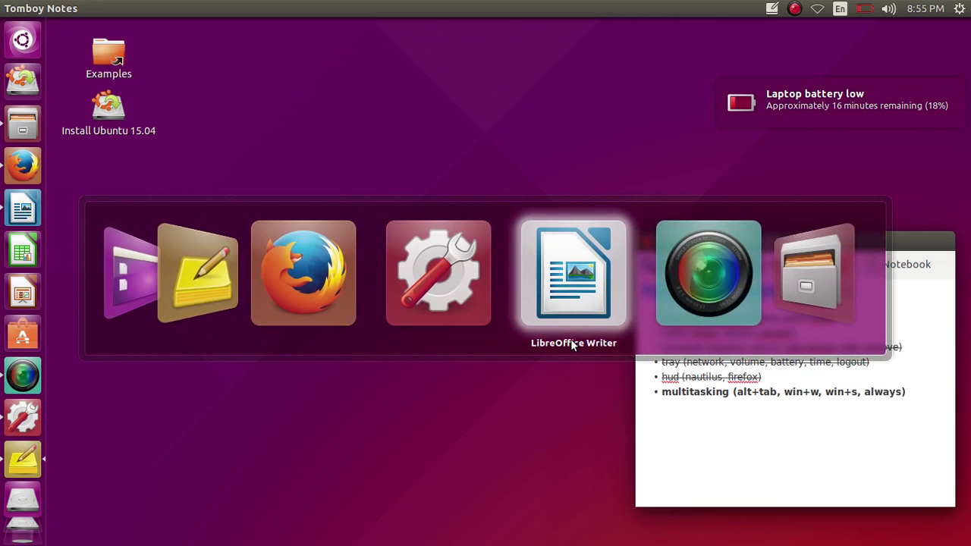
key(alt+Tab)
key(alt+Tab)
key(alt+Tab)
key(alt+Tab)
key(alt+Tab)
key(alt+Tab)
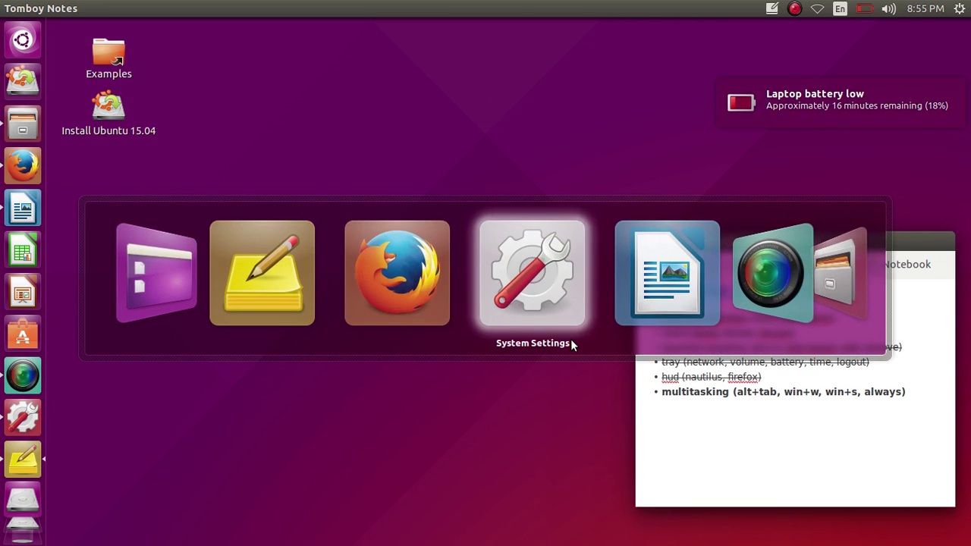
key(alt+Tab)
key(alt+Tab)
key(alt+Tab)
key(alt+Tab)
key(alt+Tab)
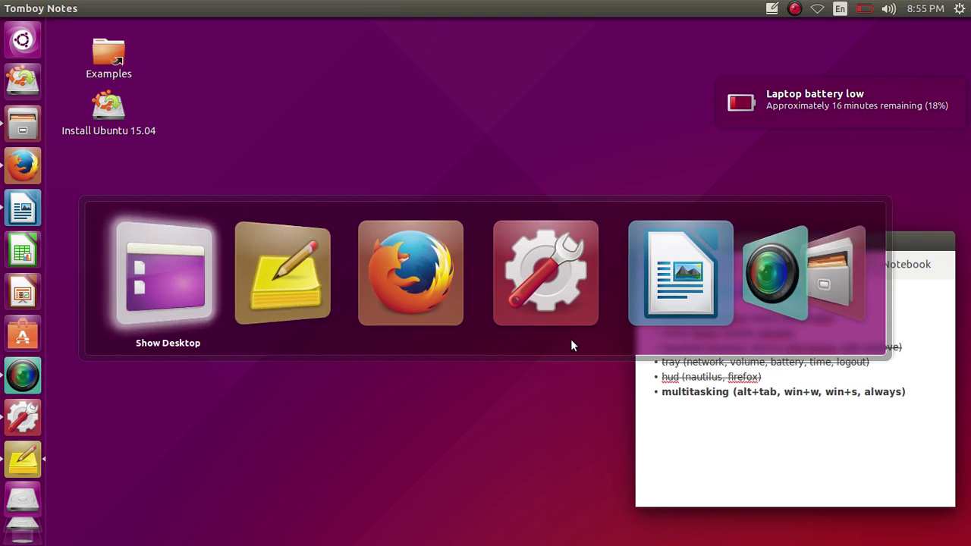
Use the window switcher to bring up Firefox, System Settings, LibreOffice Writer and SimpleScreenRecorder one after another.
key(alt+Tab)
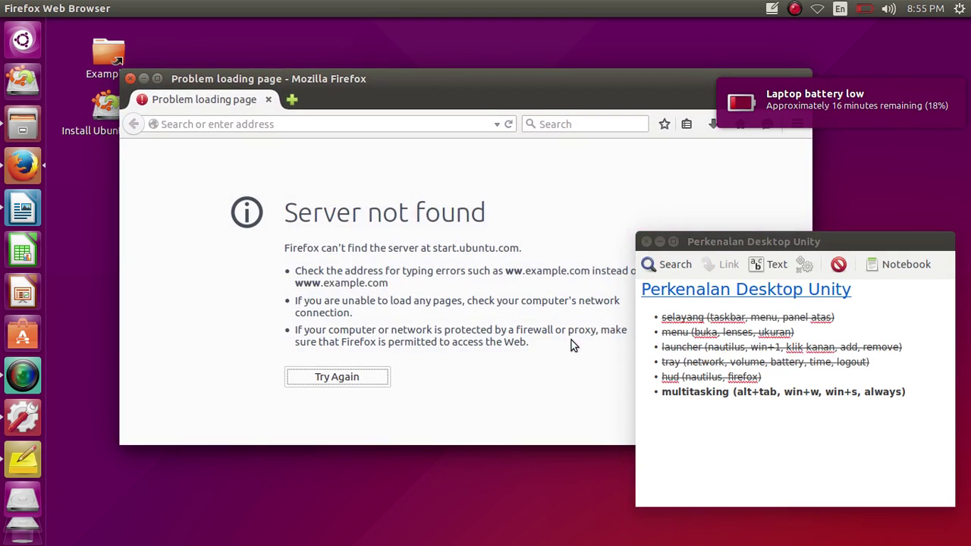
key(alt+Tab)
key(alt+Tab)
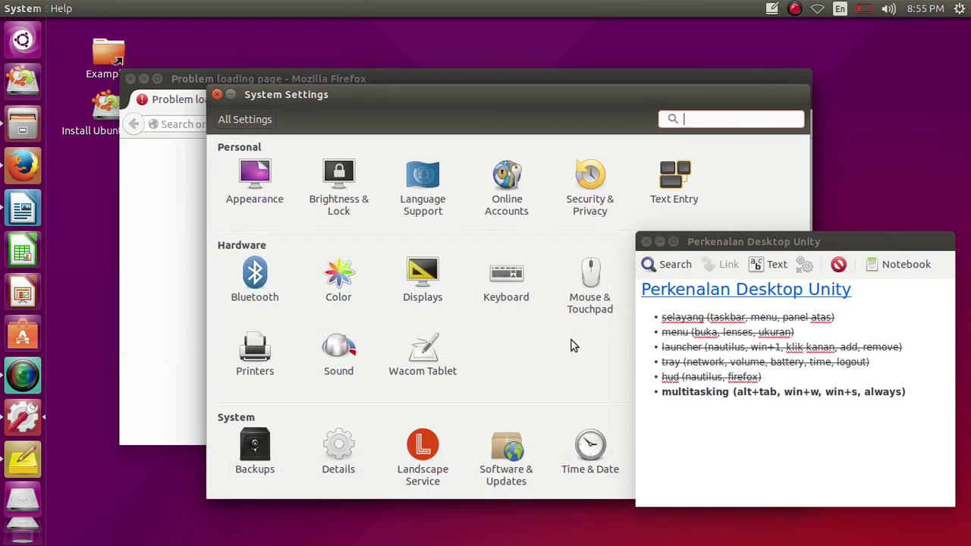
key(alt+Tab)
key(alt+Tab)
key(alt+Tab)
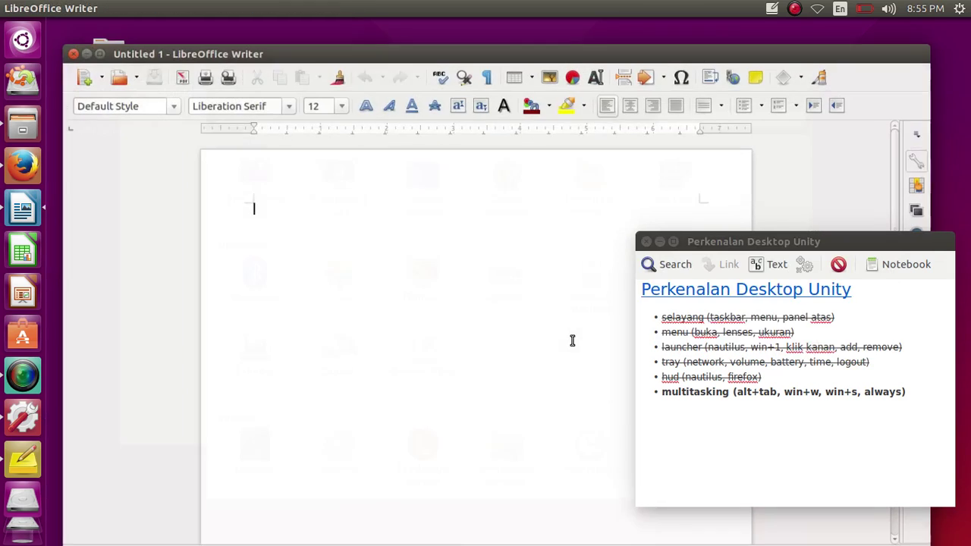
key(alt+Tab)
key(alt+Tab)
key(alt+Tab)
key(alt+Tab)
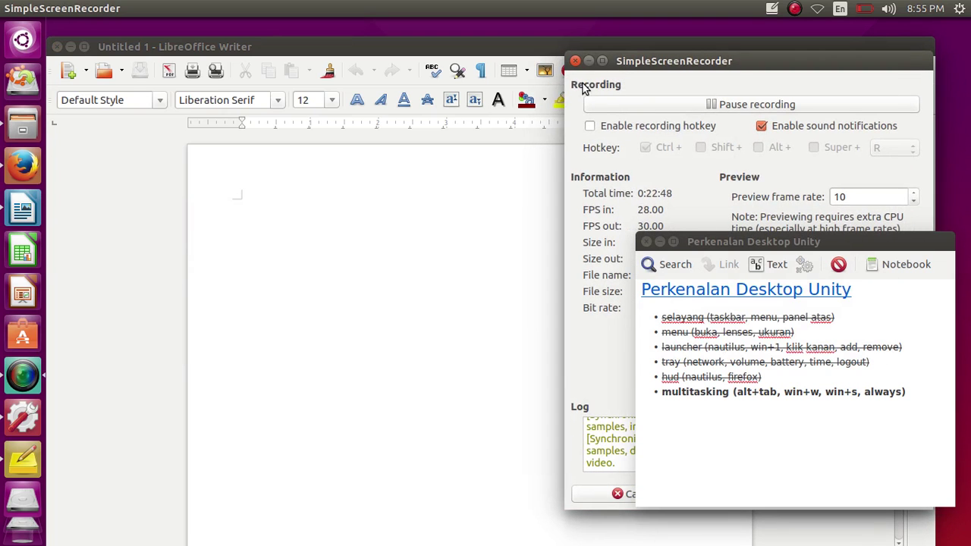
Minimize the SimpleScreenRecorder, LibreOffice Writer, System Settings and Firefox windows so only the Tomboy note stays open.
click(589, 61)
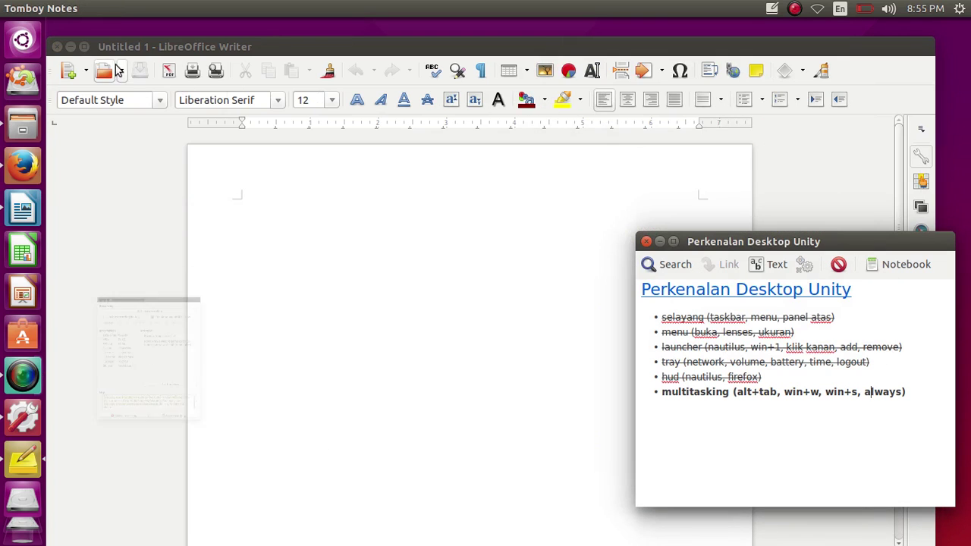
click(70, 46)
click(230, 94)
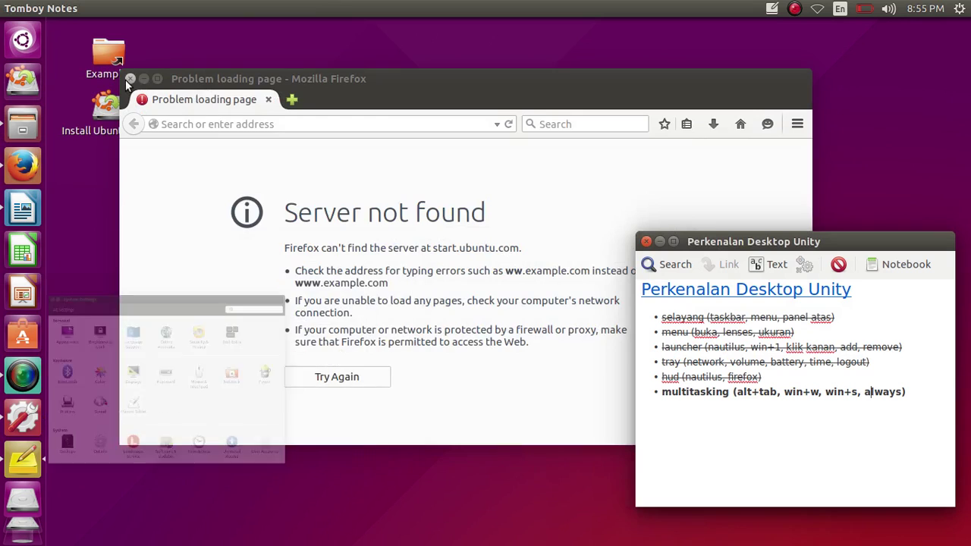
click(144, 78)
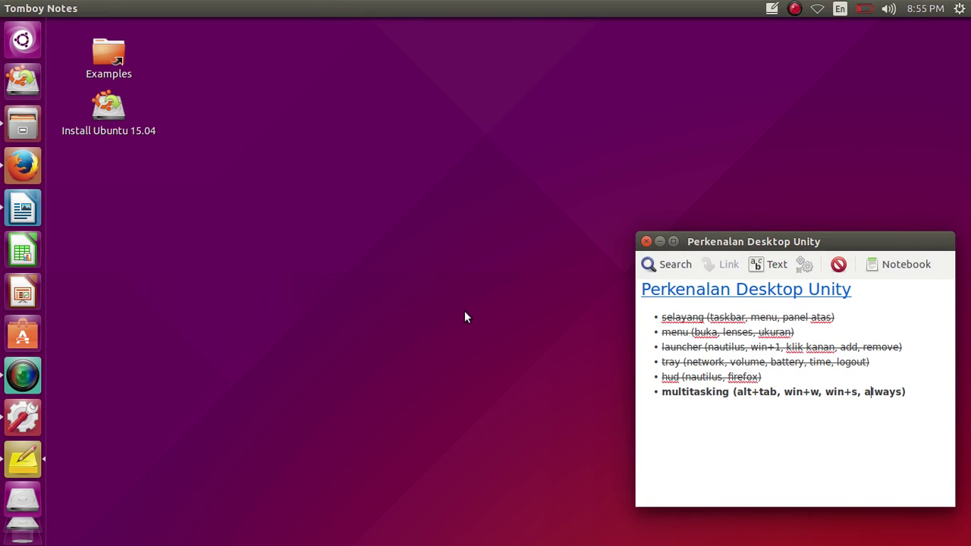
Spread out all open windows and choose the Tomboy note Perkenalan Desktop Unity.
key(super+w)
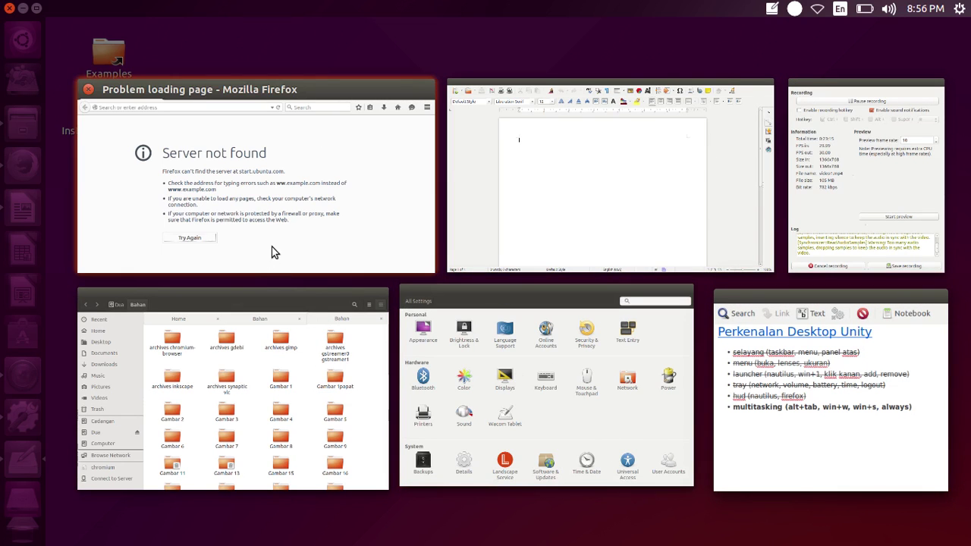
click(774, 413)
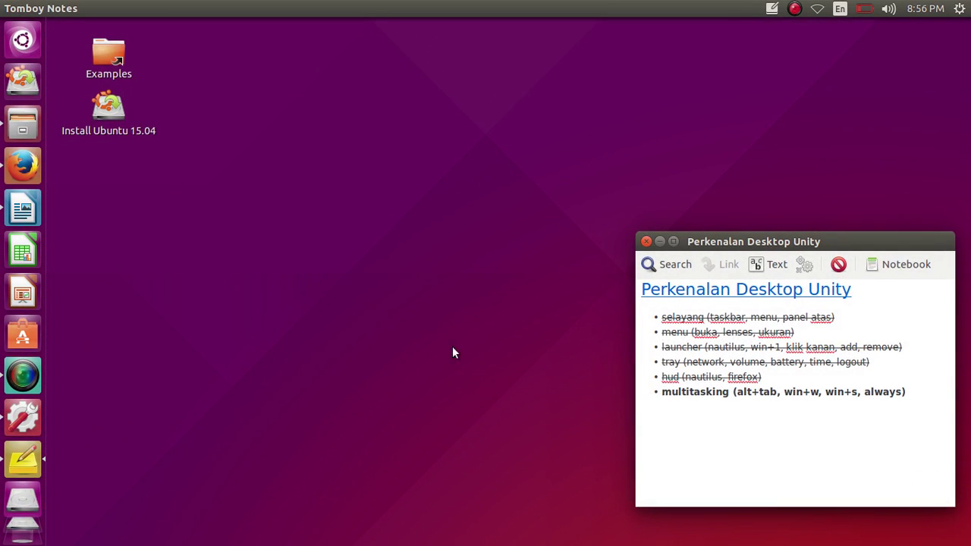
Enable workspaces in the Appearance behavior options of System Settings, and close the settings window.
click(22, 417)
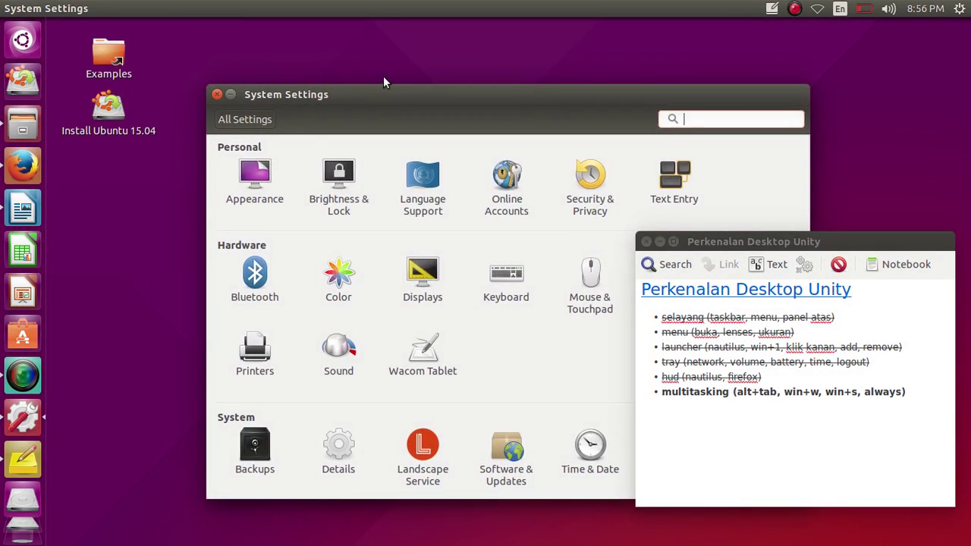
drag(383, 76, 284, 53)
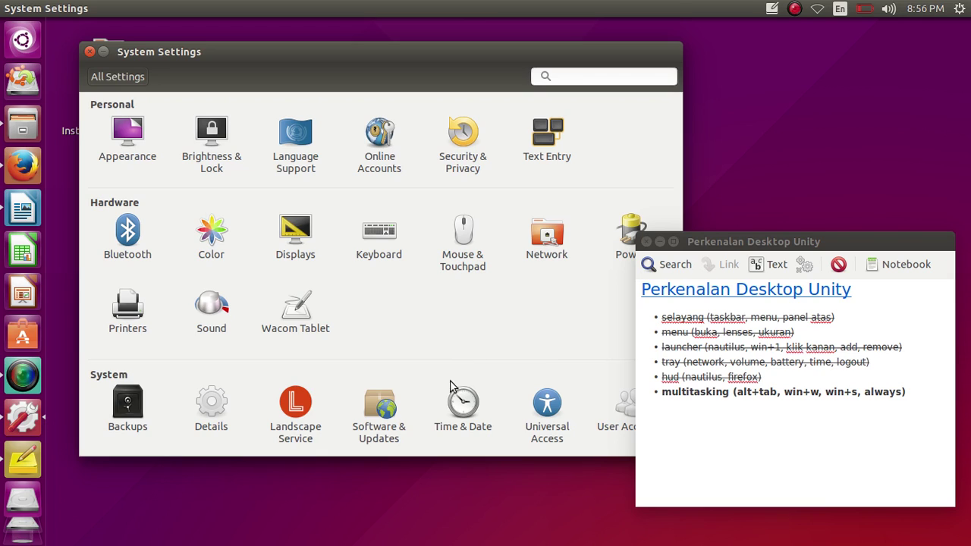
click(150, 161)
click(128, 145)
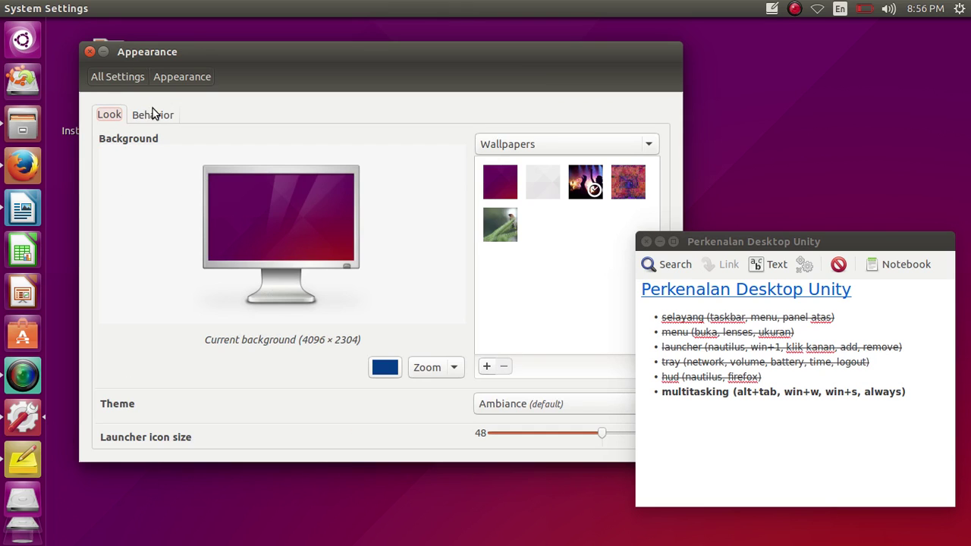
click(152, 116)
click(144, 259)
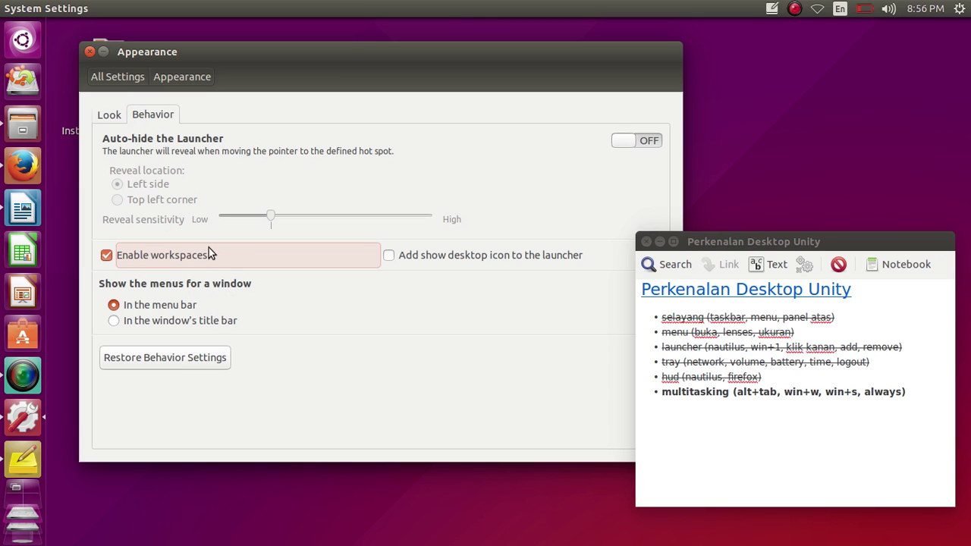
click(90, 51)
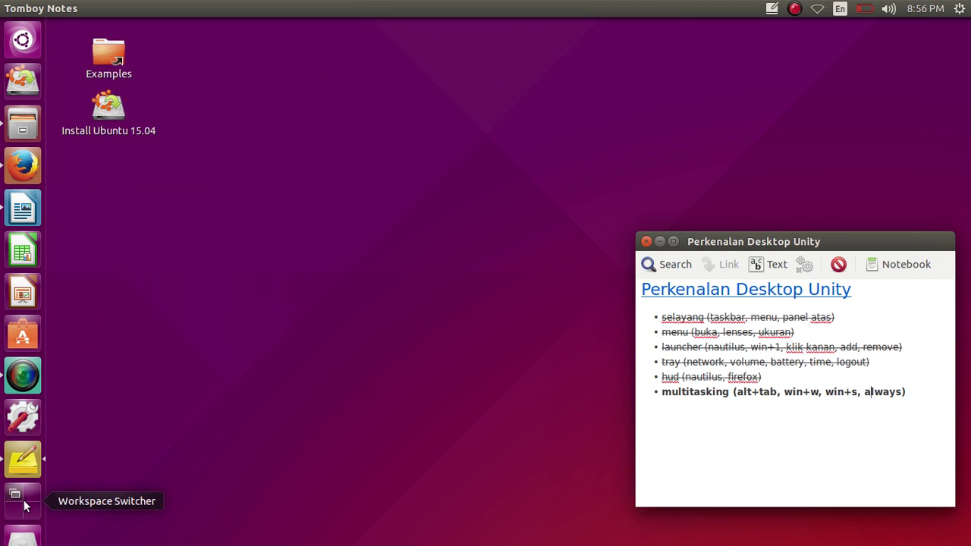
Restore the Files window in the workspace overview and move it fully into the upper-right workspace.
click(31, 507)
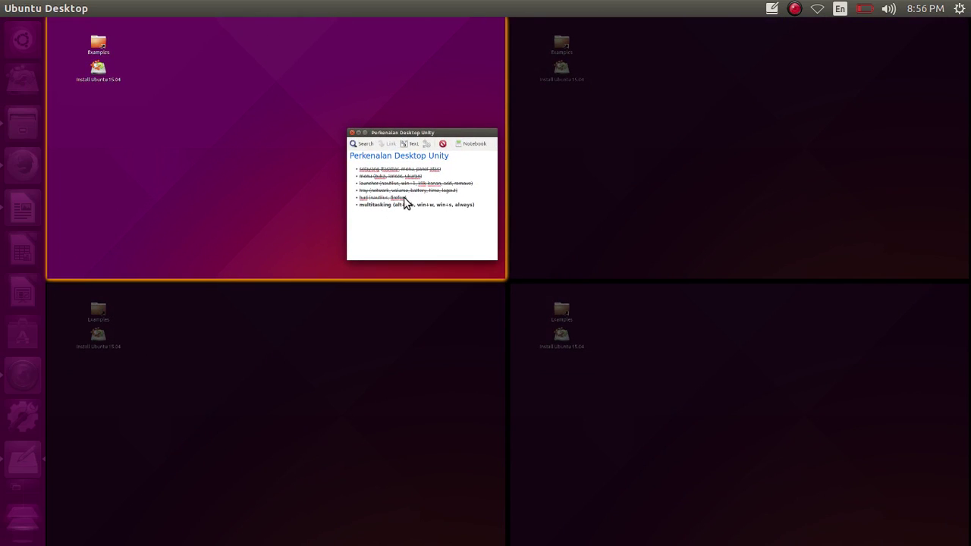
click(22, 123)
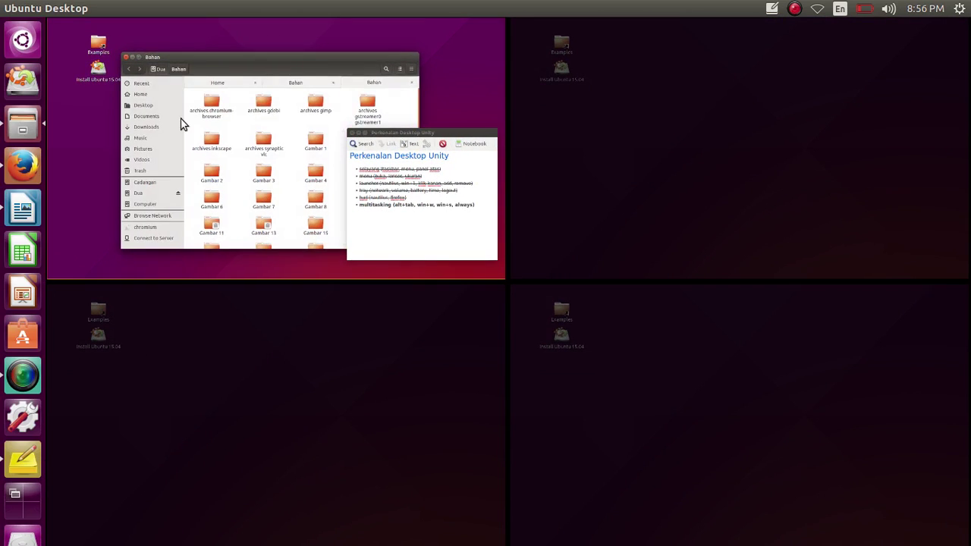
drag(299, 124, 728, 110)
drag(661, 148, 463, 195)
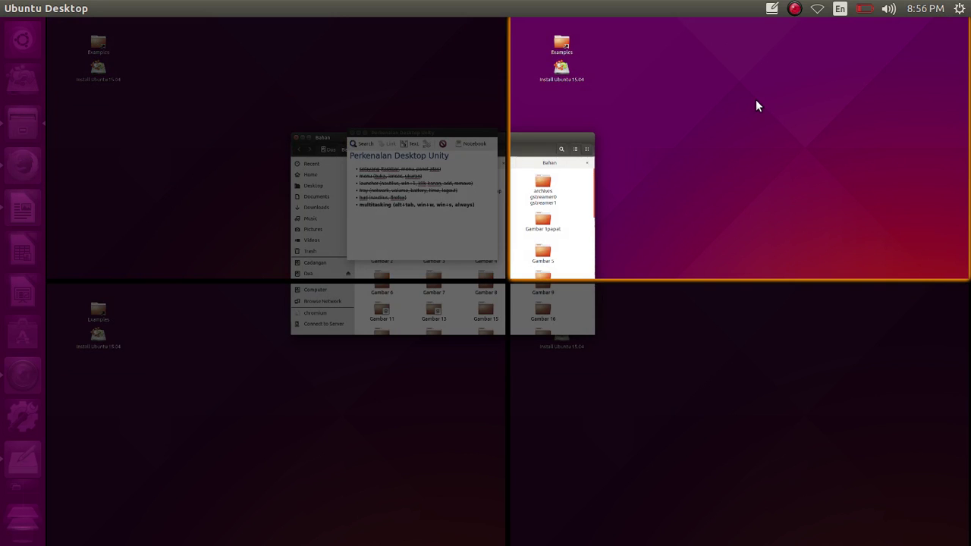
click(526, 162)
drag(135, 281, 319, 219)
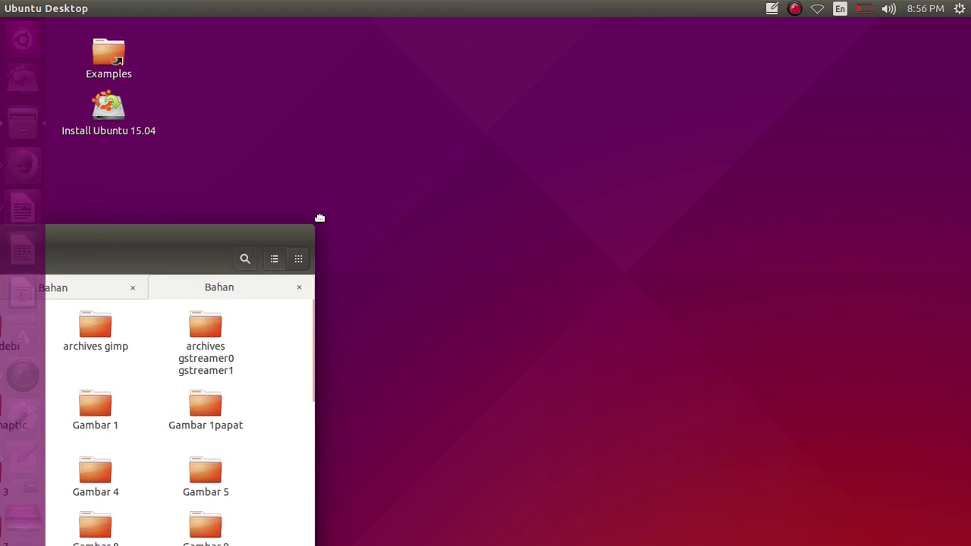
Shift the Tomboy note slightly within its workspace, then restore Firefox and move it to the lower-left workspace.
key(super+s)
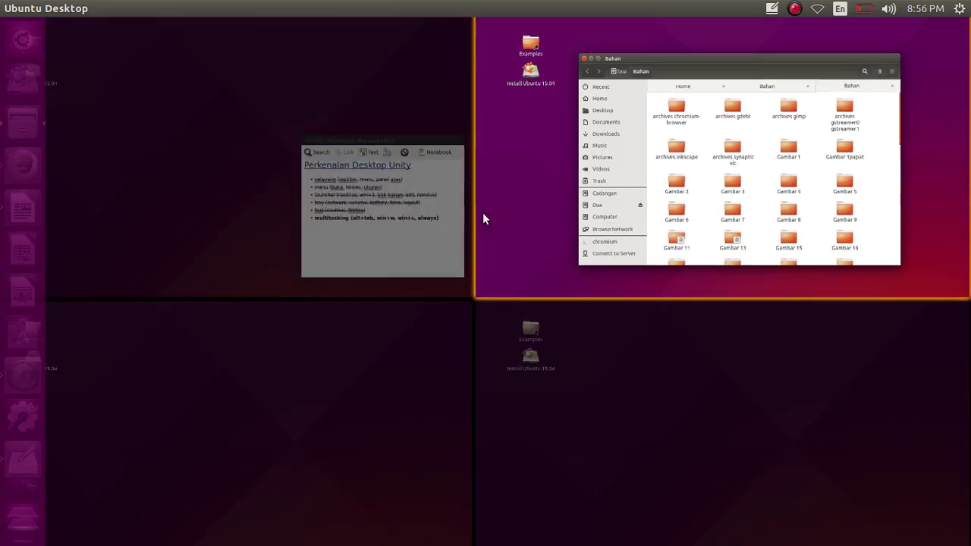
drag(367, 190, 354, 165)
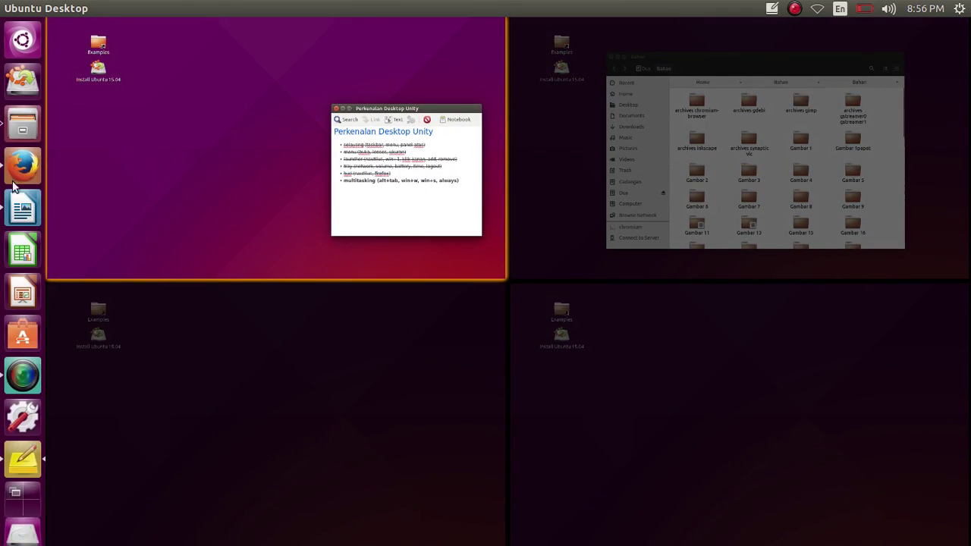
click(238, 85)
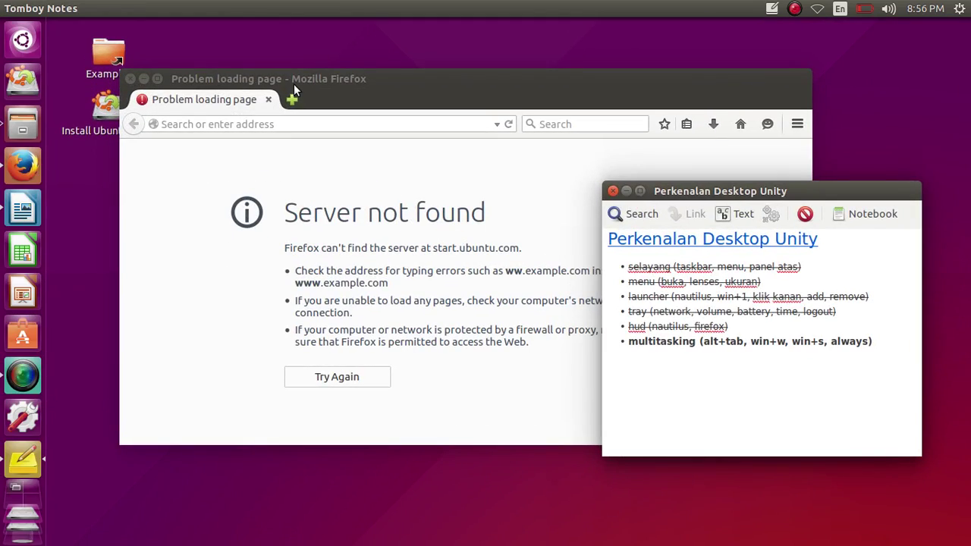
key(super+s)
drag(295, 76, 313, 353)
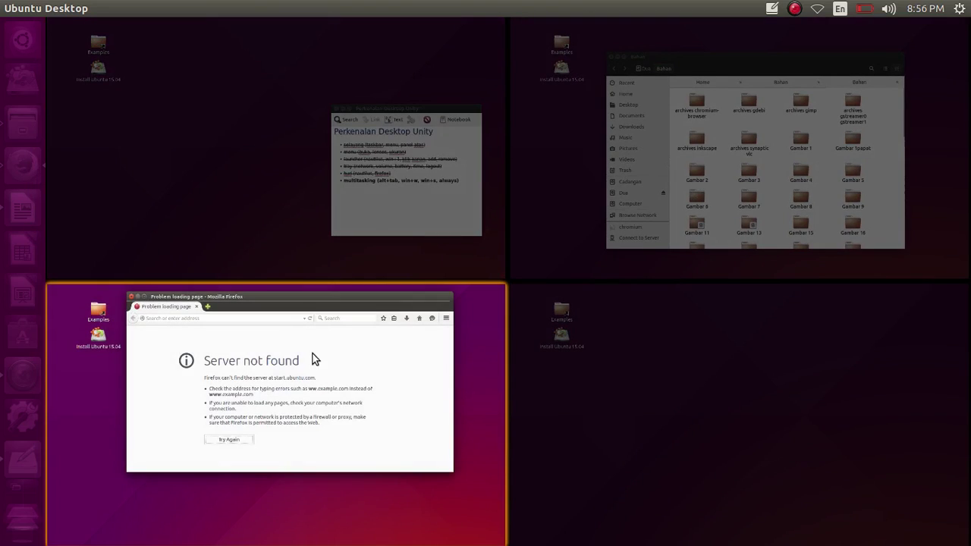
drag(295, 277, 283, 260)
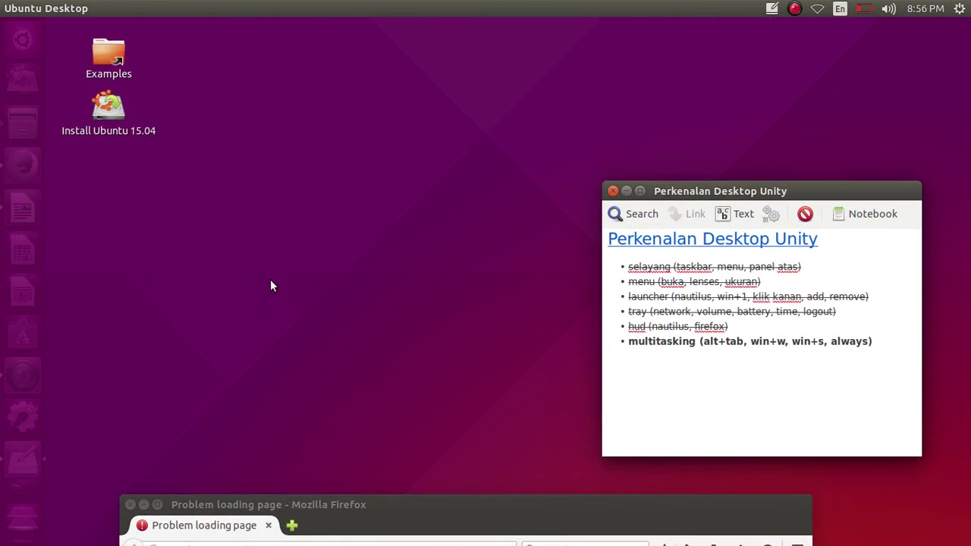
drag(330, 505, 340, 541)
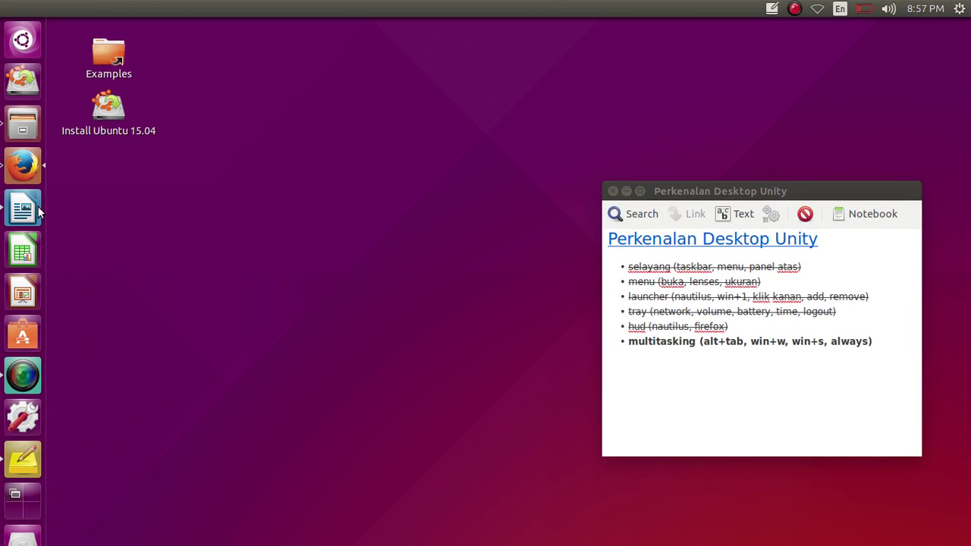
Restore LibreOffice Writer and move it to the lower-right workspace, placing Firefox fully inside the lower-left one.
key(ctrl+alt+Right)
key(super+s)
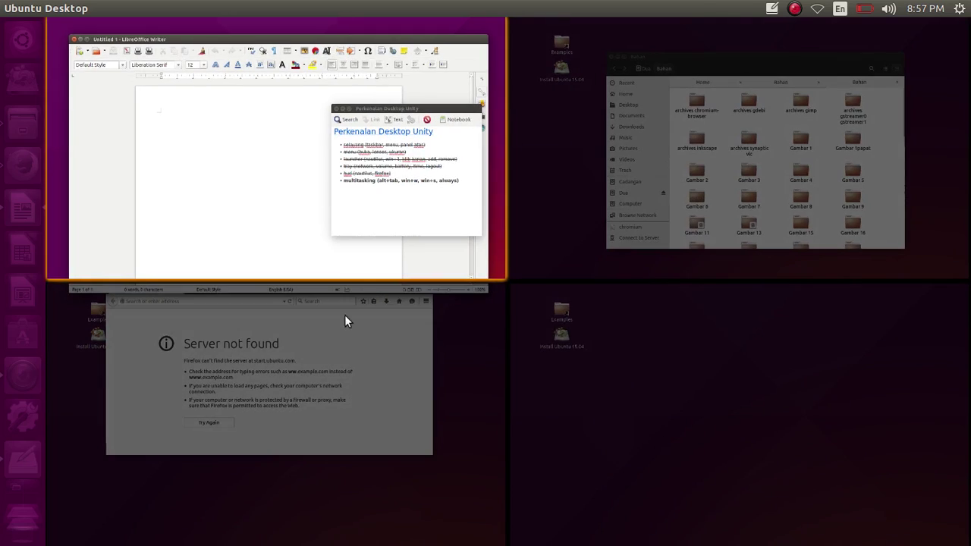
drag(332, 370, 349, 440)
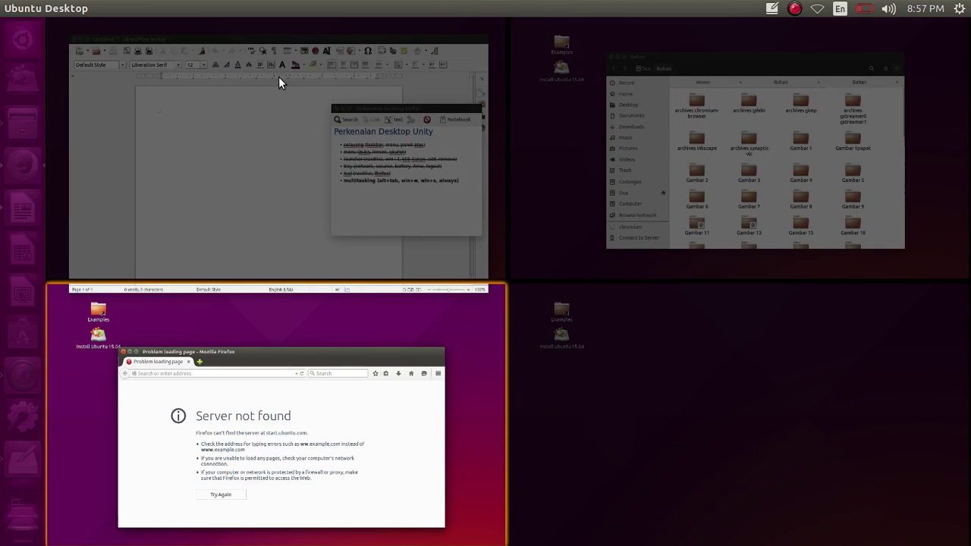
drag(283, 42, 748, 297)
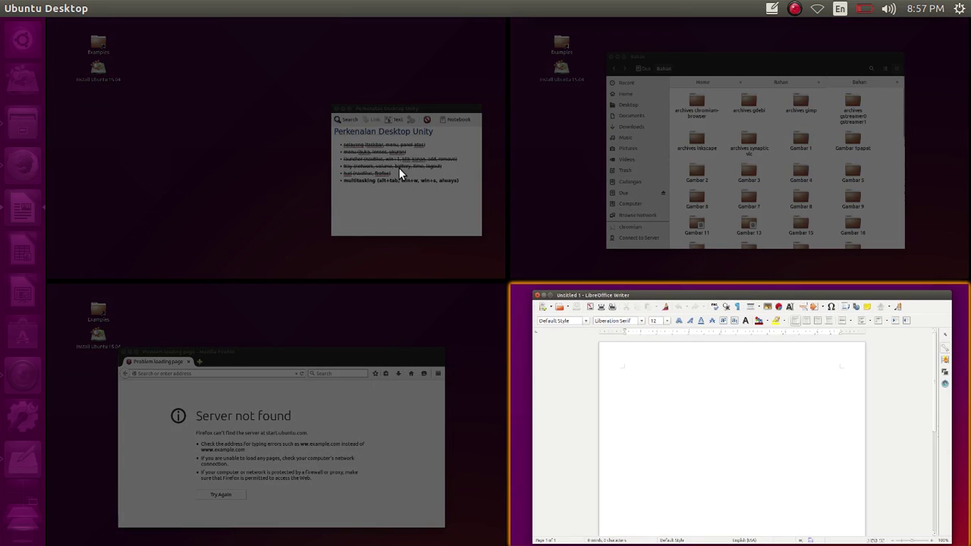
Visit the upper-right workspace holding Files and the lower-left one holding Firefox, returning to the workspace overview between visits.
click(783, 158)
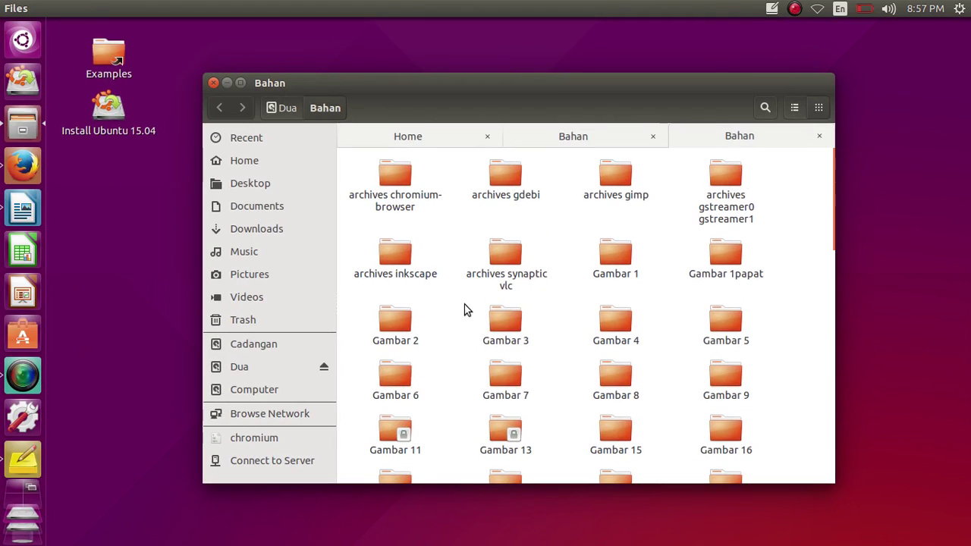
key(super+s)
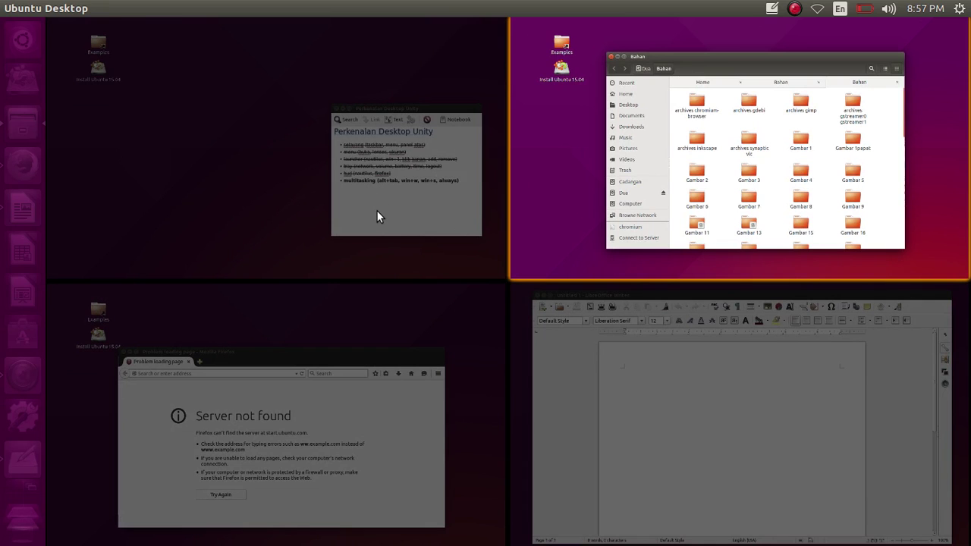
click(723, 137)
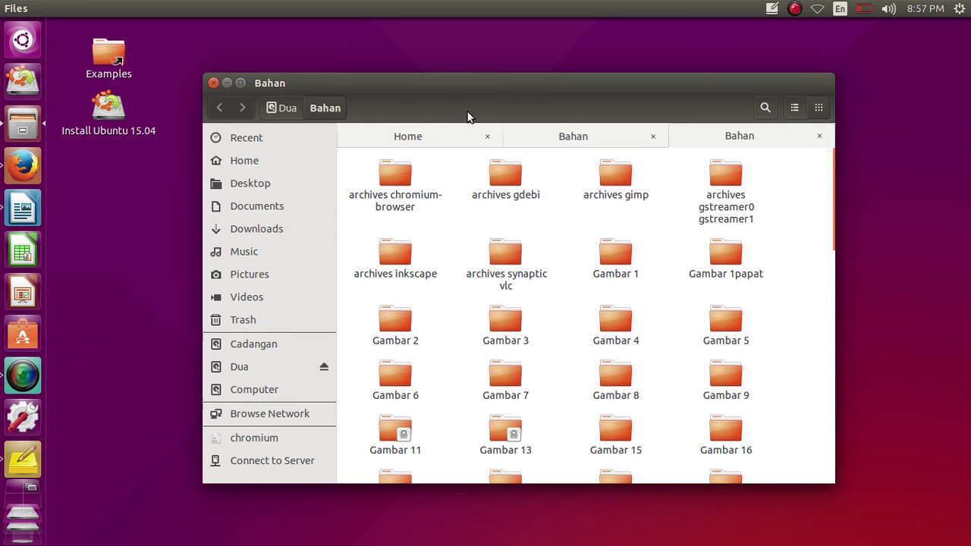
key(super+s)
click(356, 445)
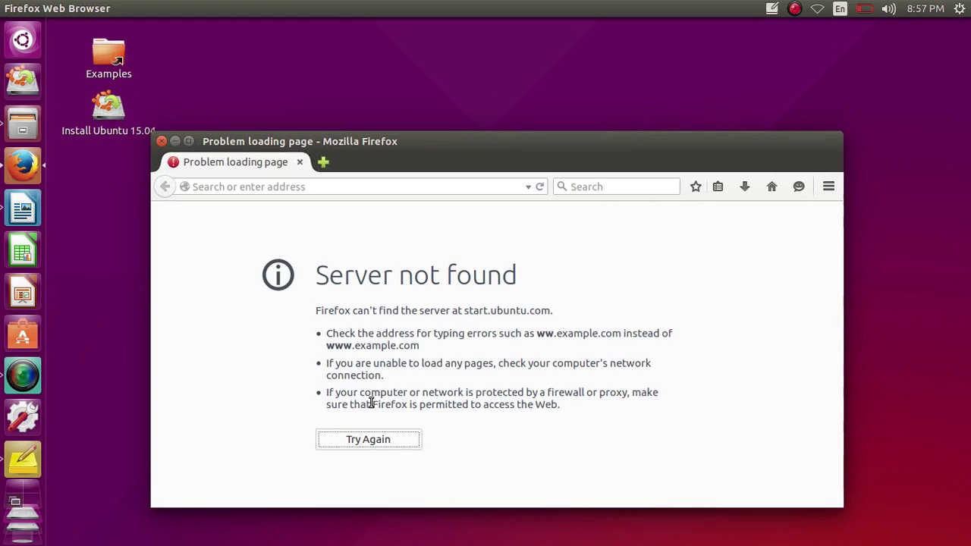
key(super+s)
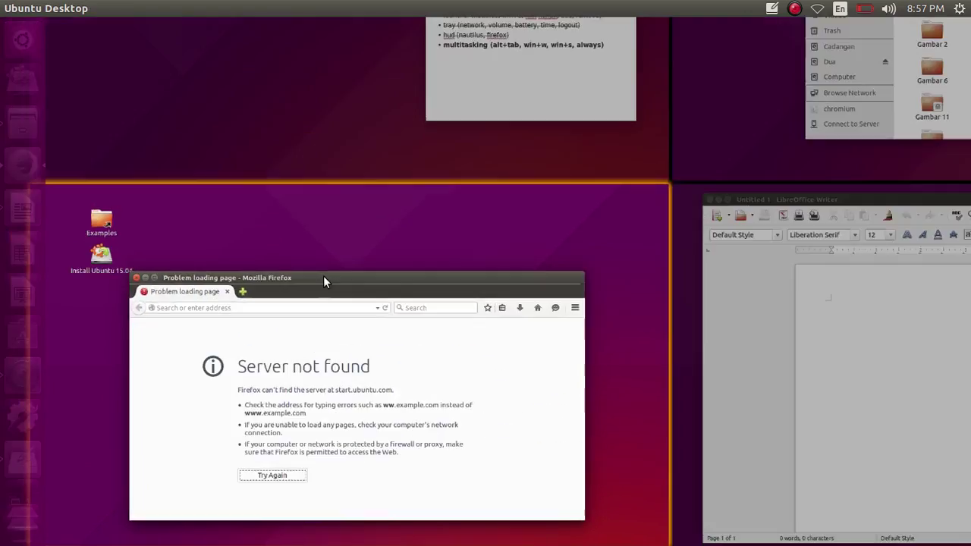
click(345, 343)
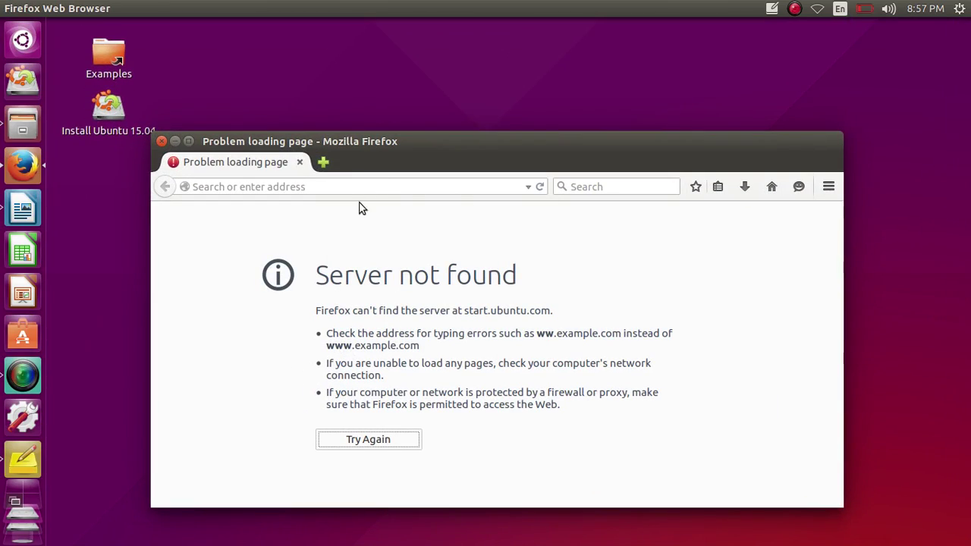
Visit the lower-right Writer workspace, return to the upper-left one, and put the text cursor at the end of the note's multitasking line.
key(super+s)
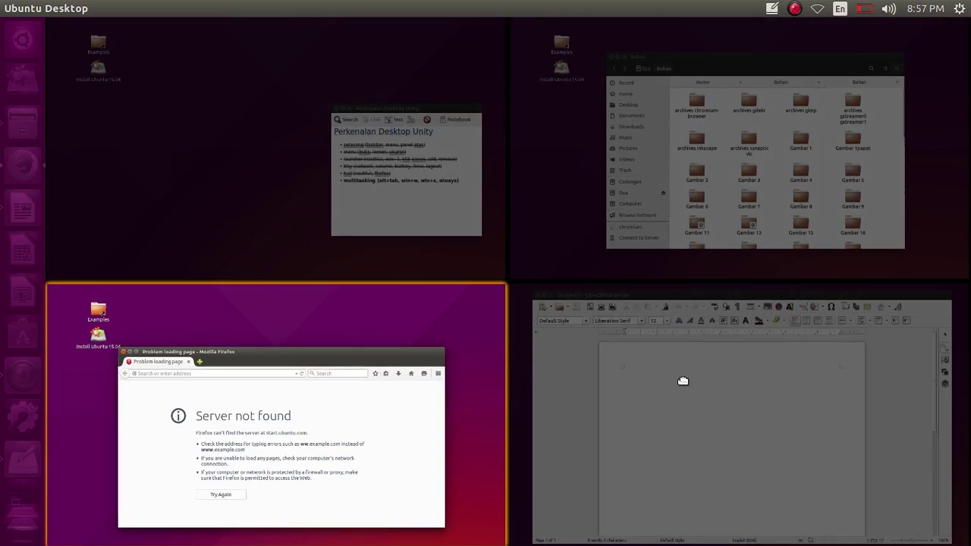
click(683, 382)
key(super+s)
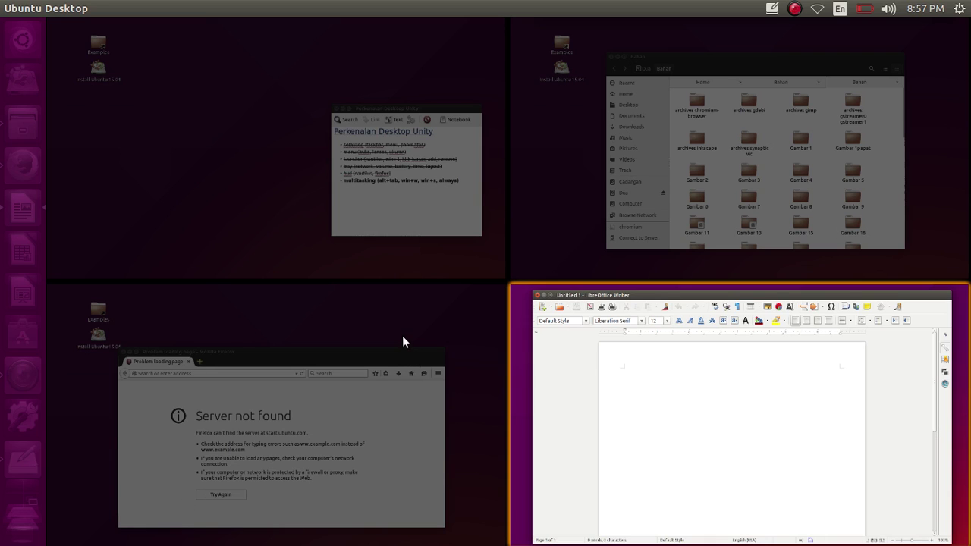
click(304, 125)
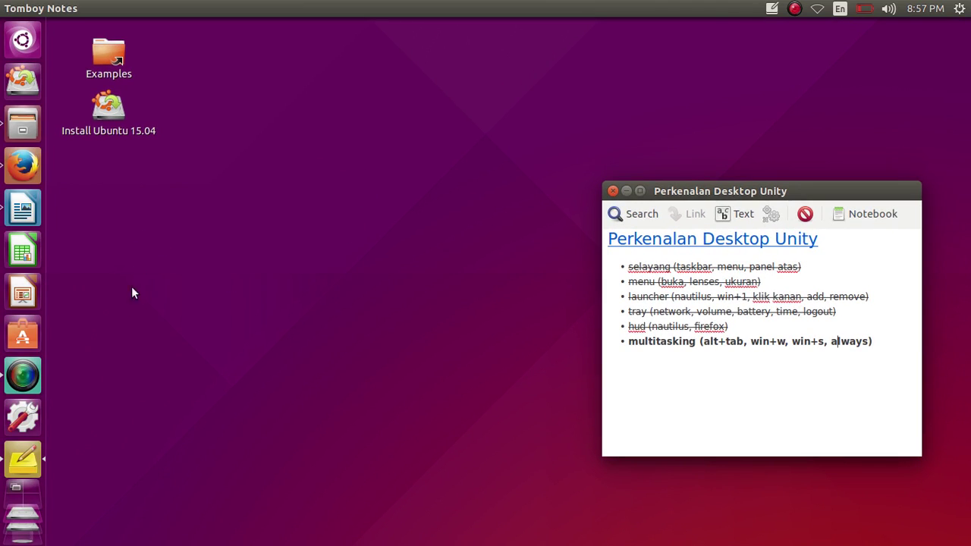
double_click(847, 342)
key(End)
Lower the Writer window slightly, move the Writer and Files windows into the upper-left workspace, and switch to the Tomboy note there.
click(22, 210)
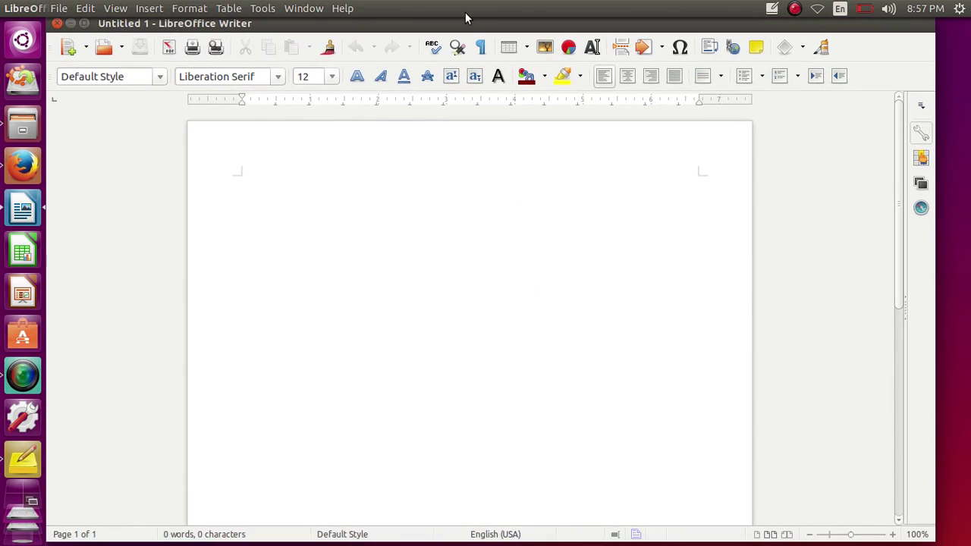
drag(458, 23, 471, 45)
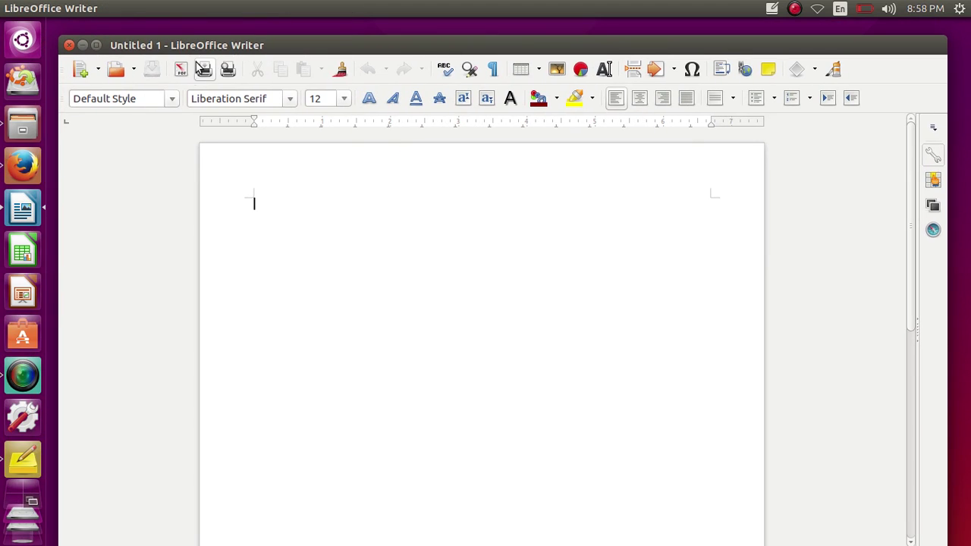
key(super+s)
drag(728, 409, 223, 93)
drag(589, 168, 293, 136)
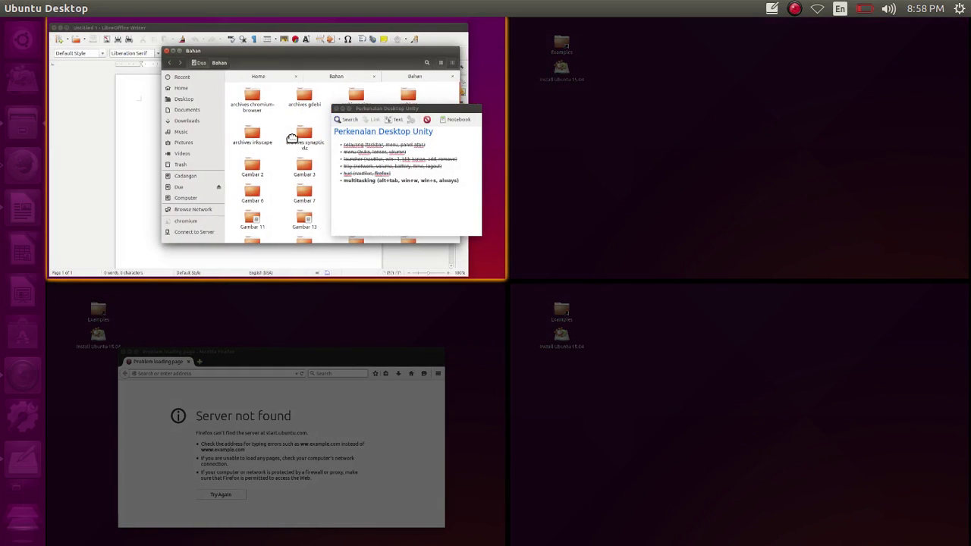
click(373, 119)
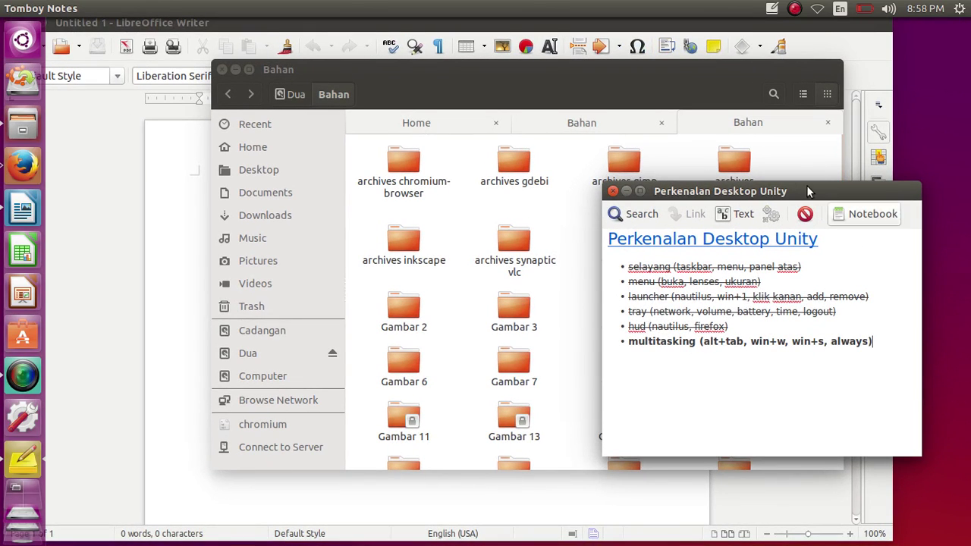
Shift the Tomboy note slightly, then switch its Always On Top option off, on again and off.
mouse_move(759, 192)
mouse_down()
mouse_move(761, 182)
mouse_move(750, 187)
mouse_up()
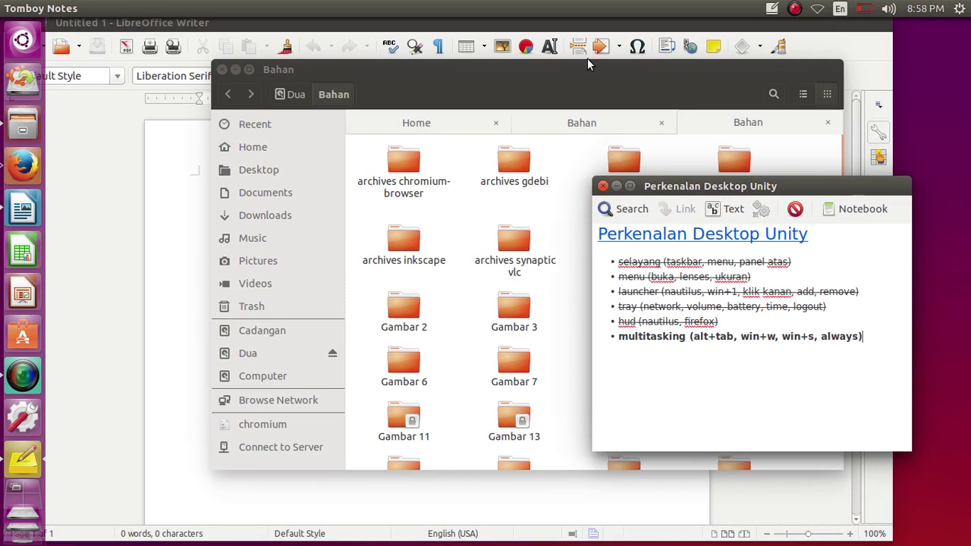
right_click(691, 188)
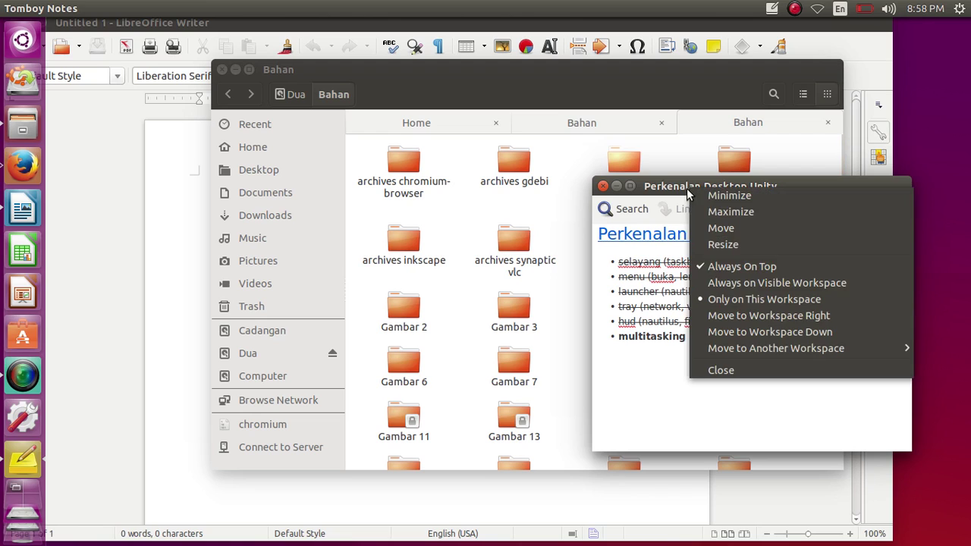
click(732, 267)
right_click(744, 189)
click(777, 267)
right_click(753, 189)
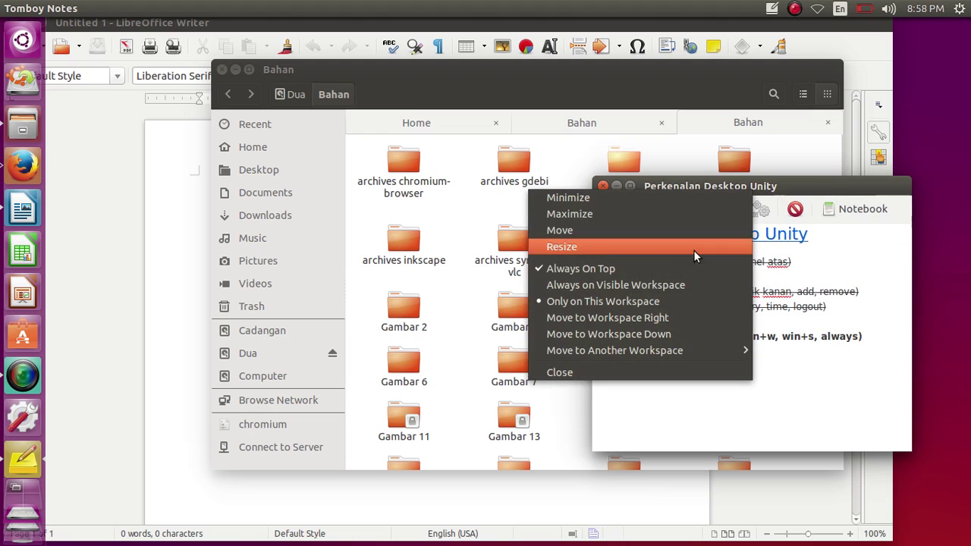
click(655, 271)
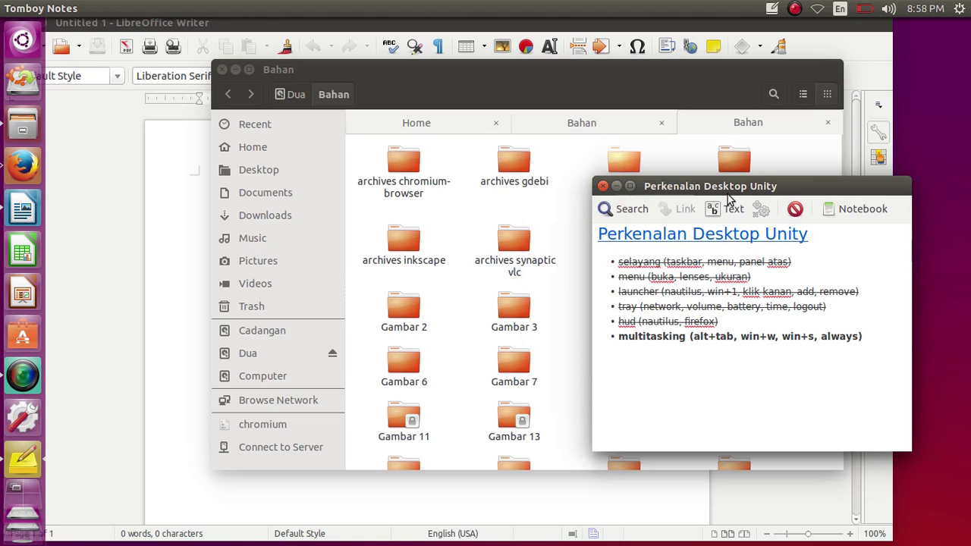
Bring Files in front of the Tomboy note, refocus the note, and set it to Always On Top.
click(676, 77)
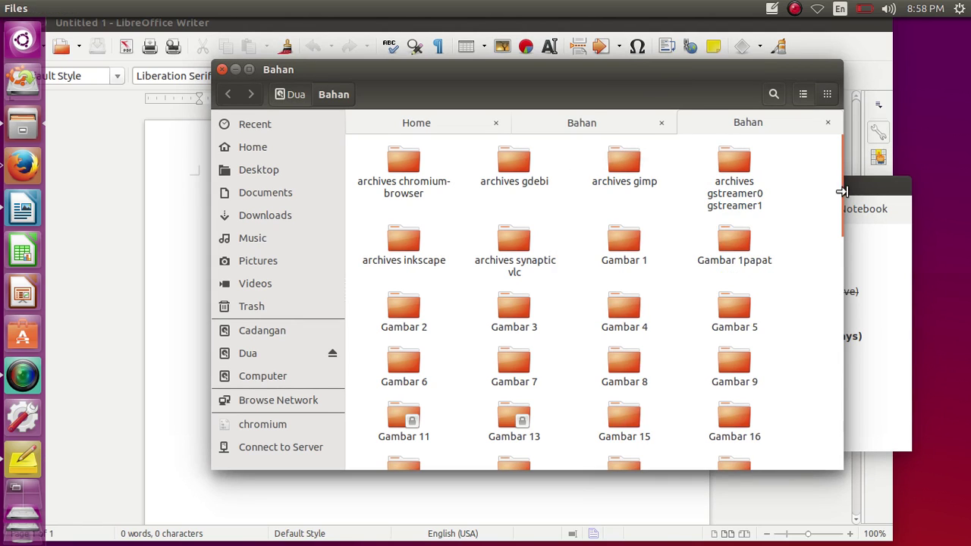
click(871, 194)
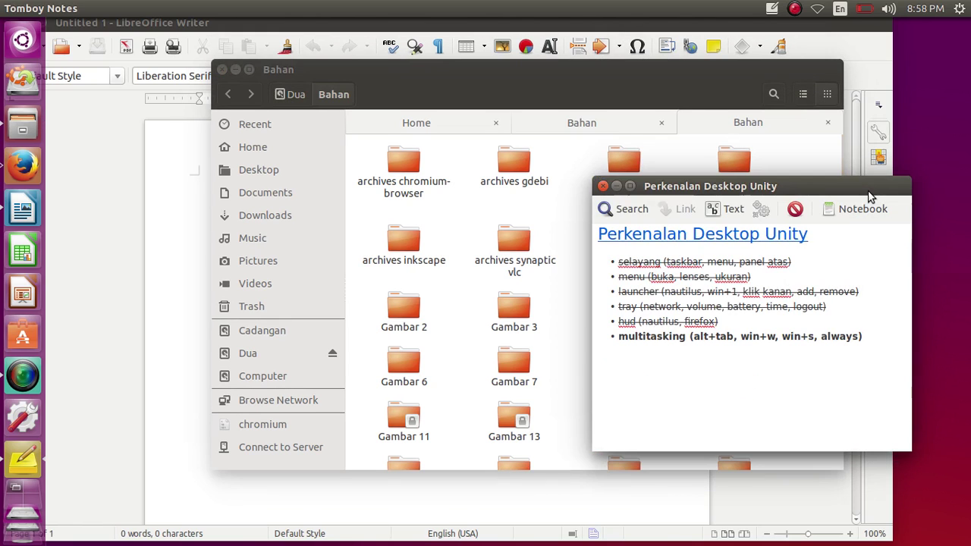
right_click(742, 191)
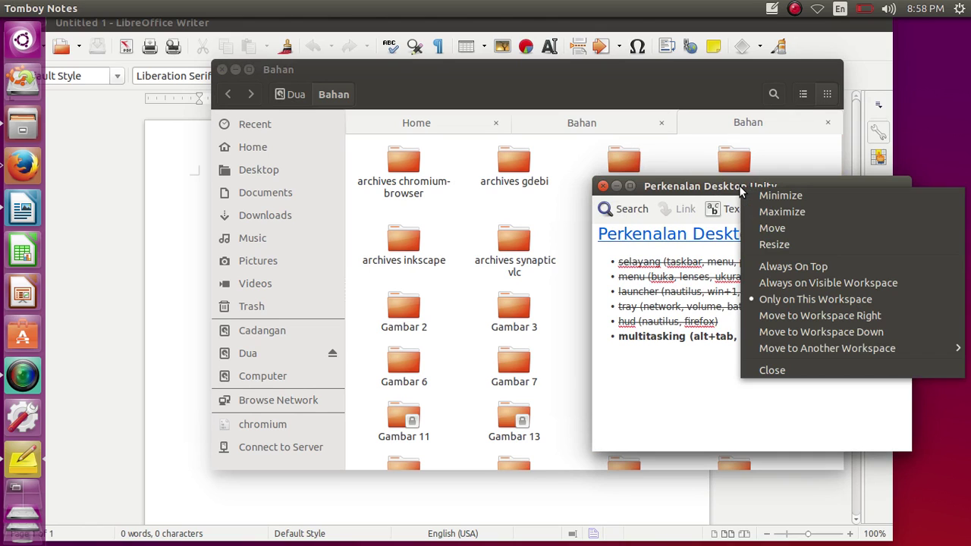
click(803, 264)
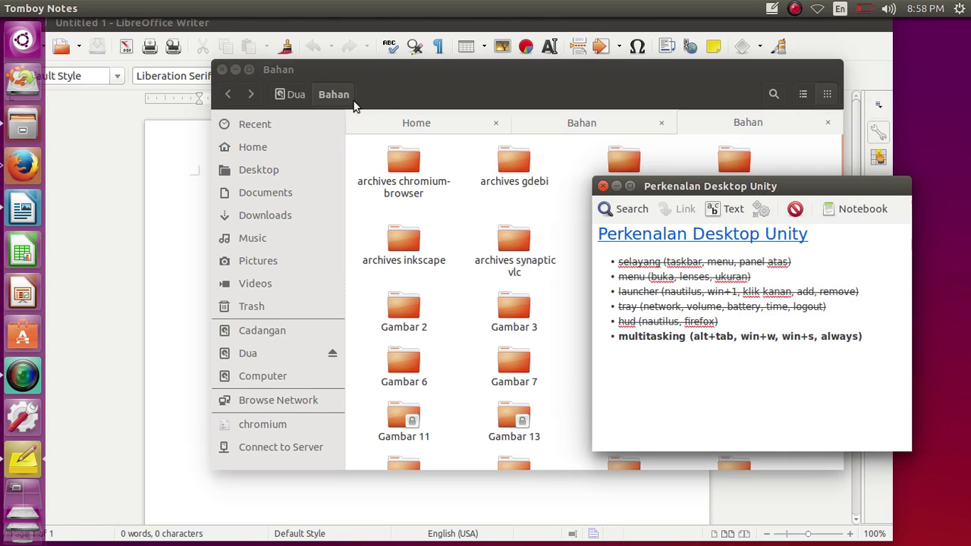
Test the note's Always On Top behavior by focusing and moving the Files window and then the Writer window beneath it.
click(520, 89)
drag(410, 65, 424, 122)
click(781, 190)
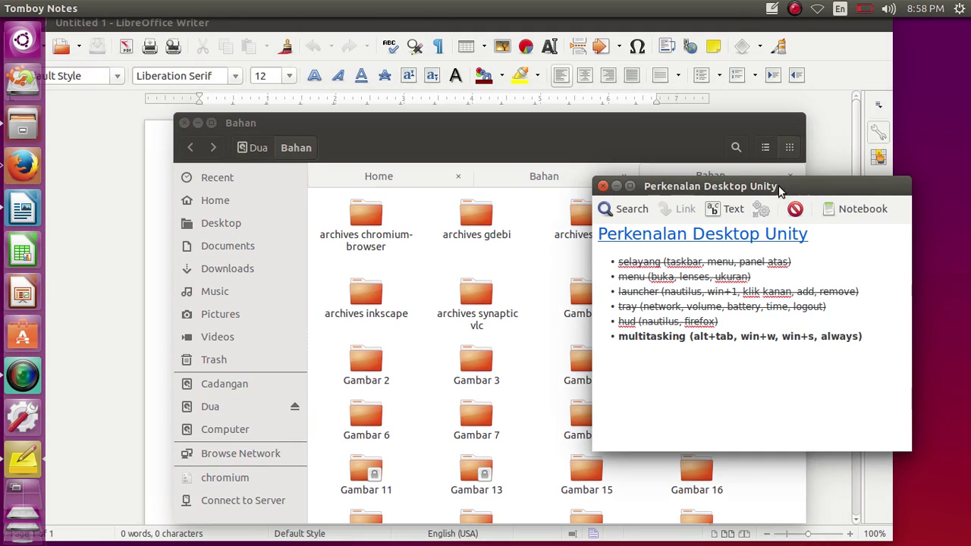
click(607, 122)
click(598, 26)
drag(597, 33, 687, 64)
Send the Tomboy note and the Writer window to the workspace on the right, and switch to that workspace.
right_click(708, 187)
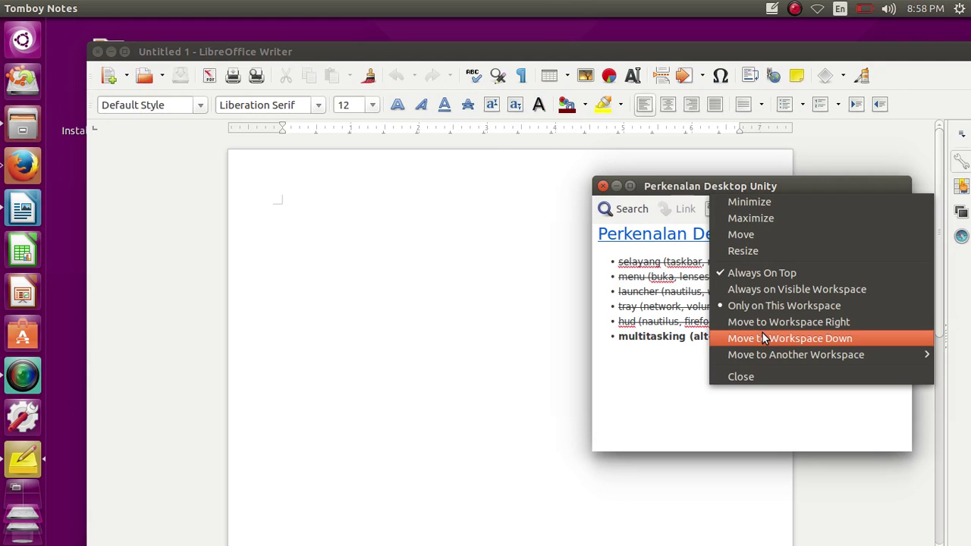
click(763, 322)
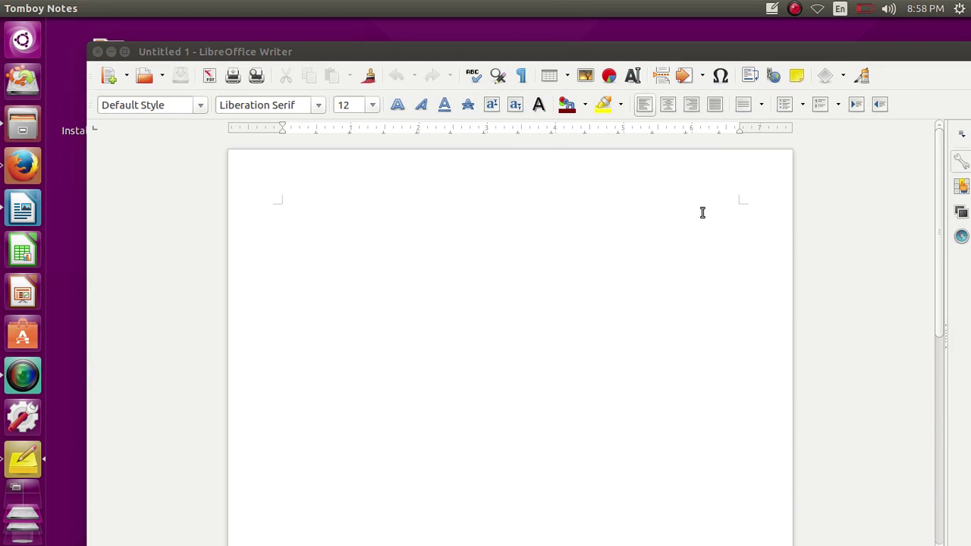
right_click(622, 53)
click(683, 179)
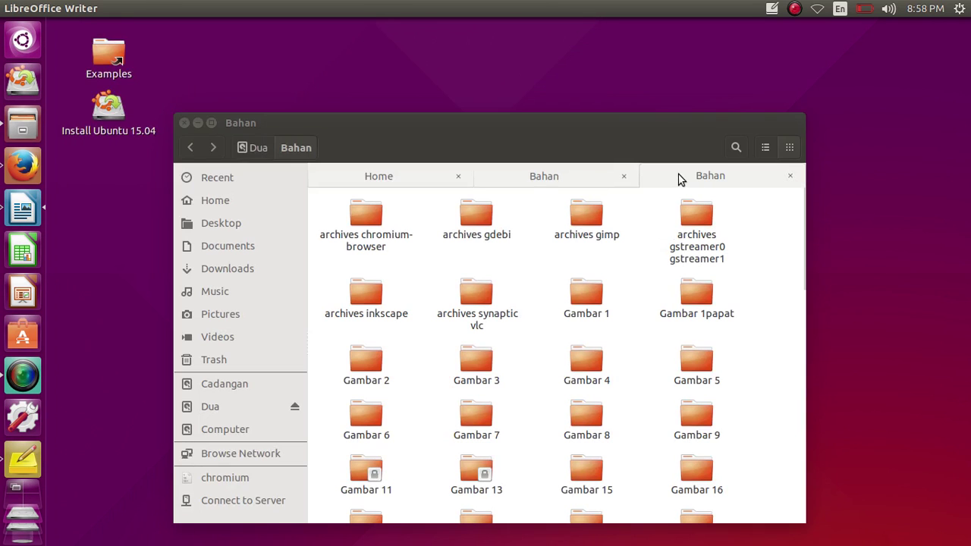
key(super+s)
click(647, 186)
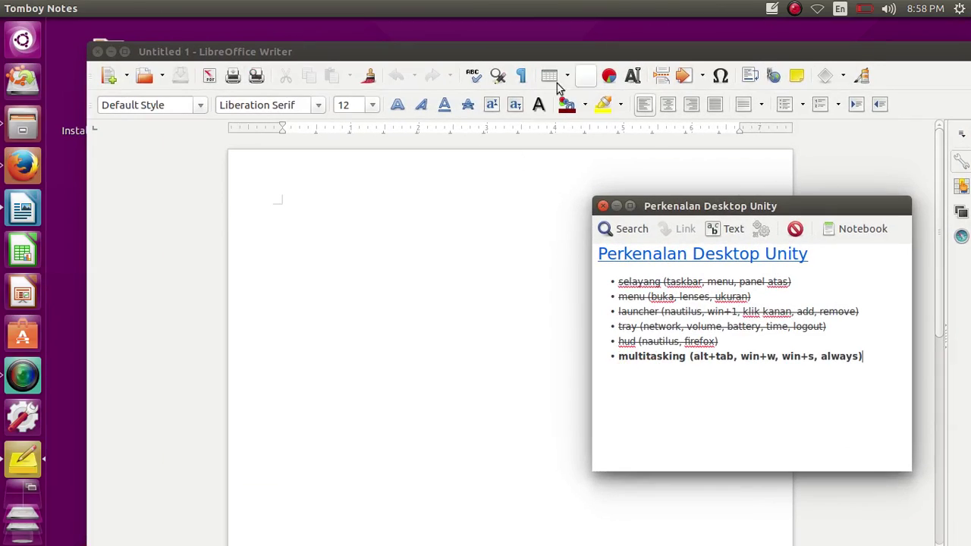
Return to the upper-left workspace, send the Files window to the workspace below, and switch to that lower-left workspace.
key(super+s)
click(565, 133)
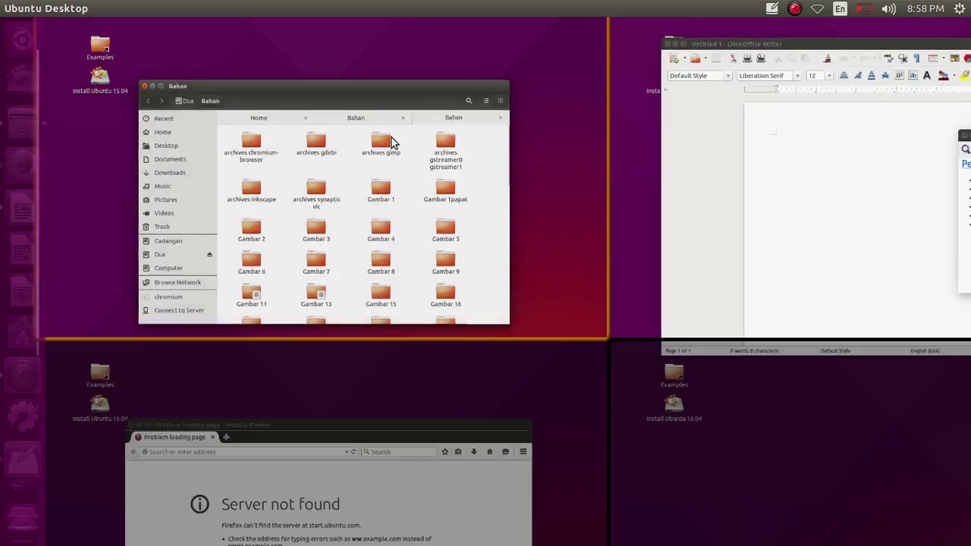
right_click(565, 133)
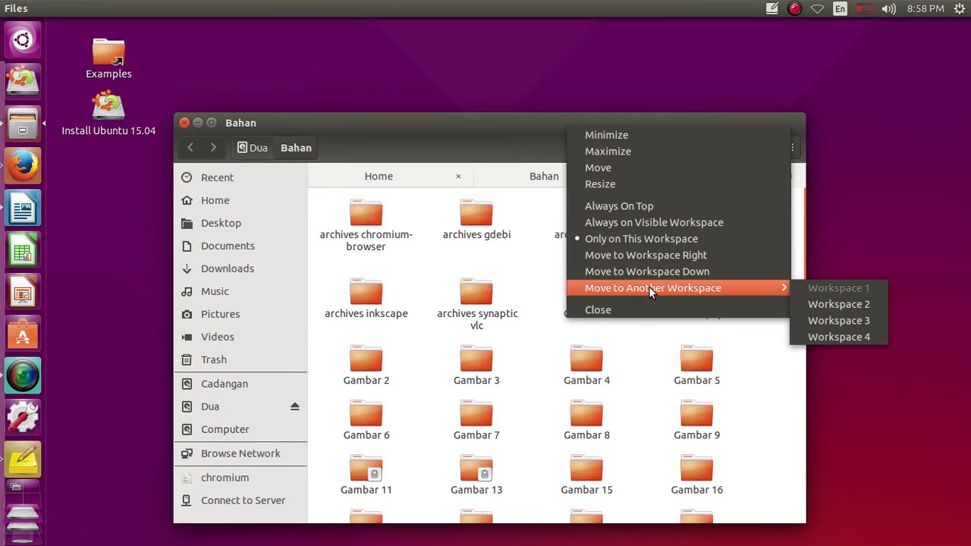
click(668, 272)
key(super+s)
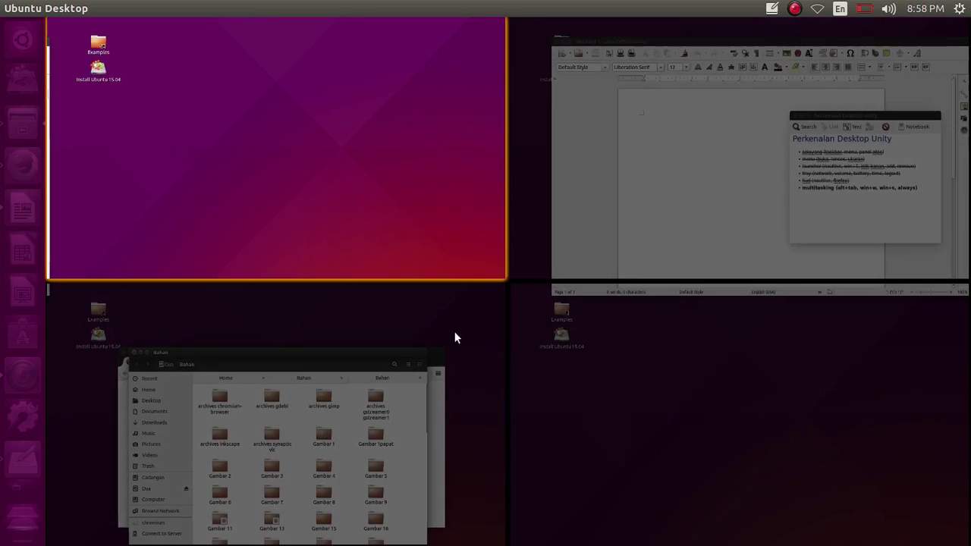
click(439, 402)
click(641, 521)
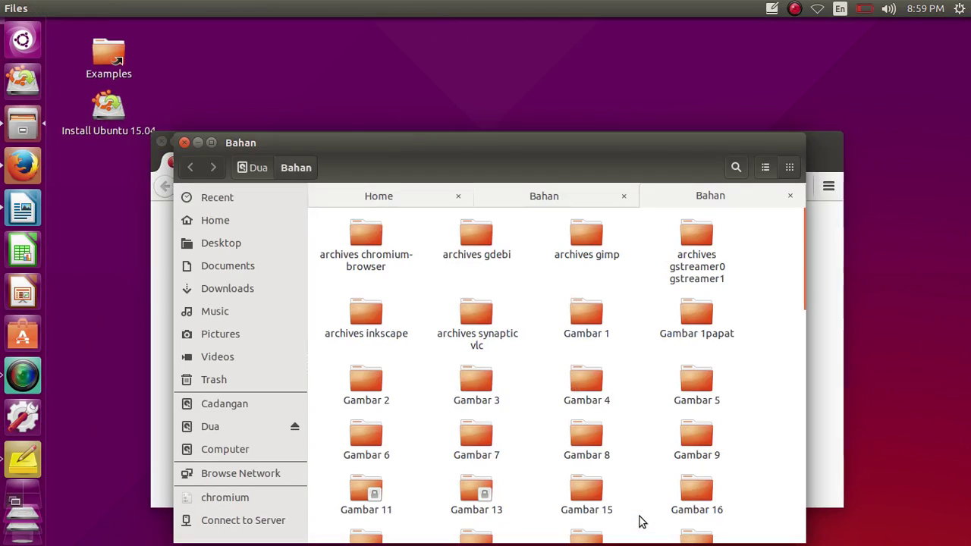
Go back to the upper-right workspace, reposition the Tomboy note, and minimize the Writer window.
key(super+s)
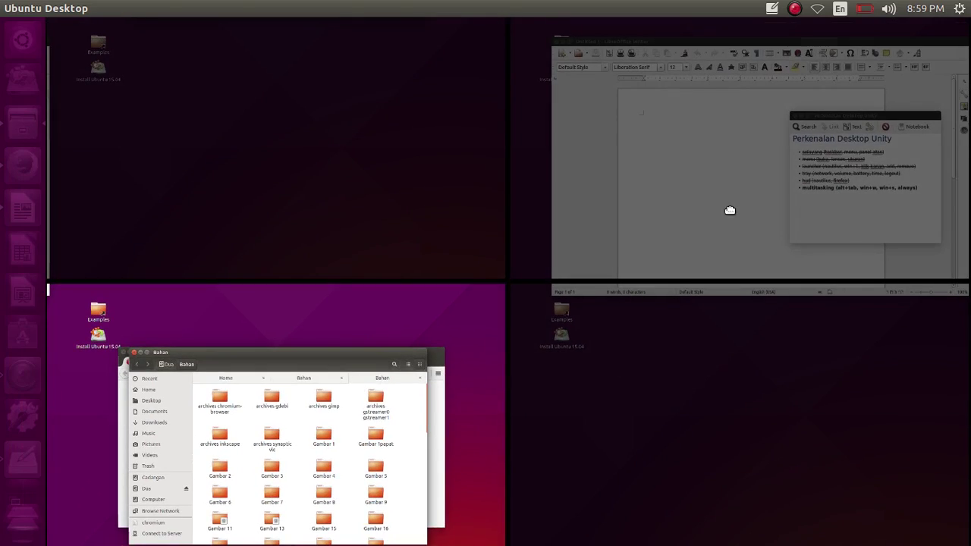
click(731, 211)
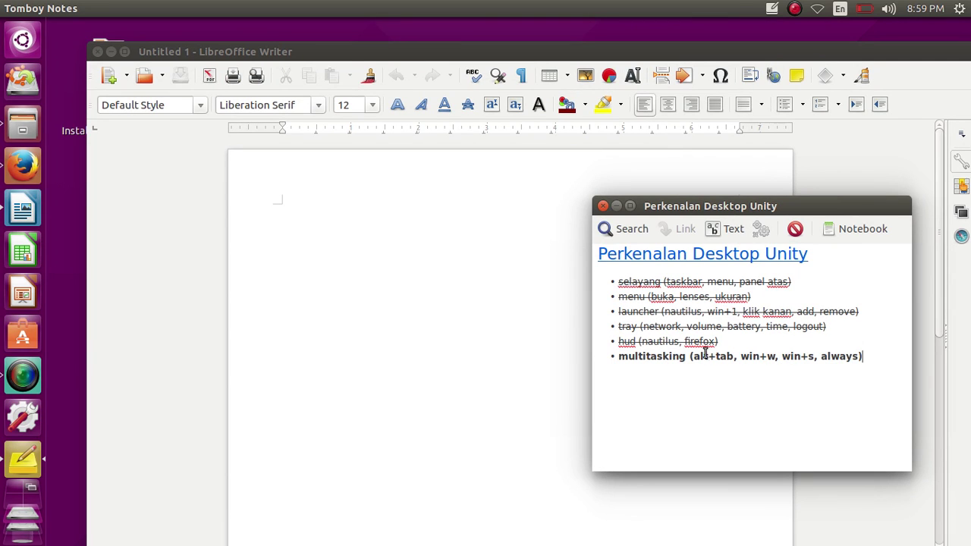
drag(761, 212, 625, 181)
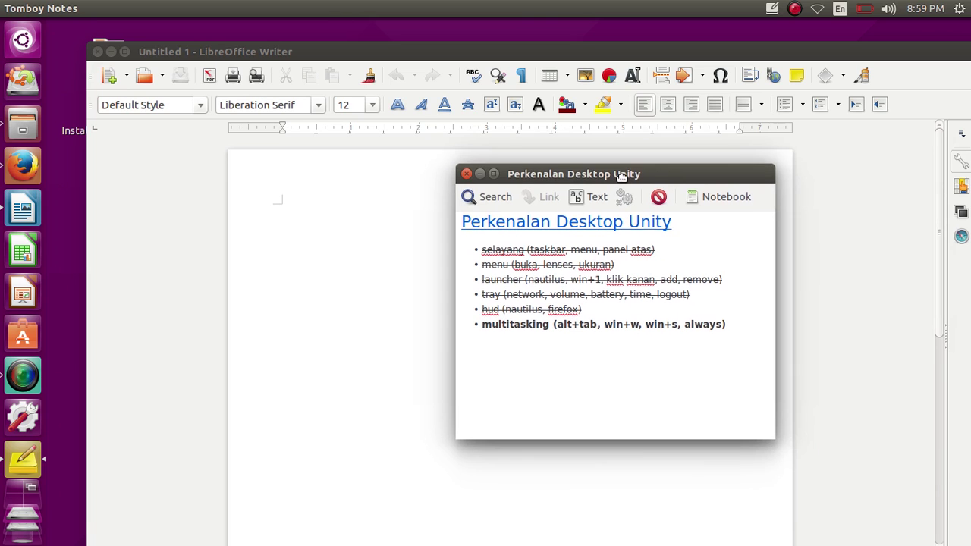
click(110, 52)
Switch between the open applications and their workspaces from the launcher, going to Firefox, restoring Writer and returning to Firefox.
click(23, 166)
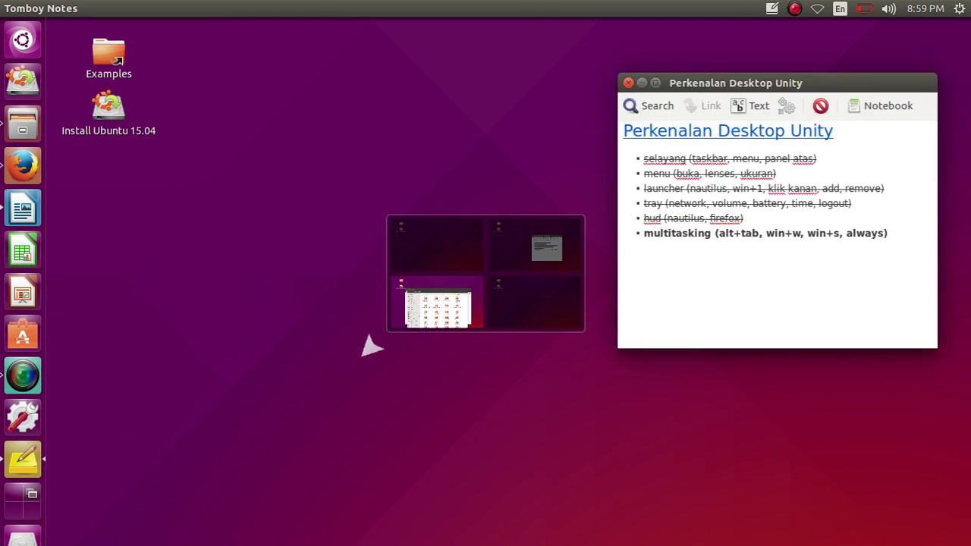
click(23, 210)
click(23, 165)
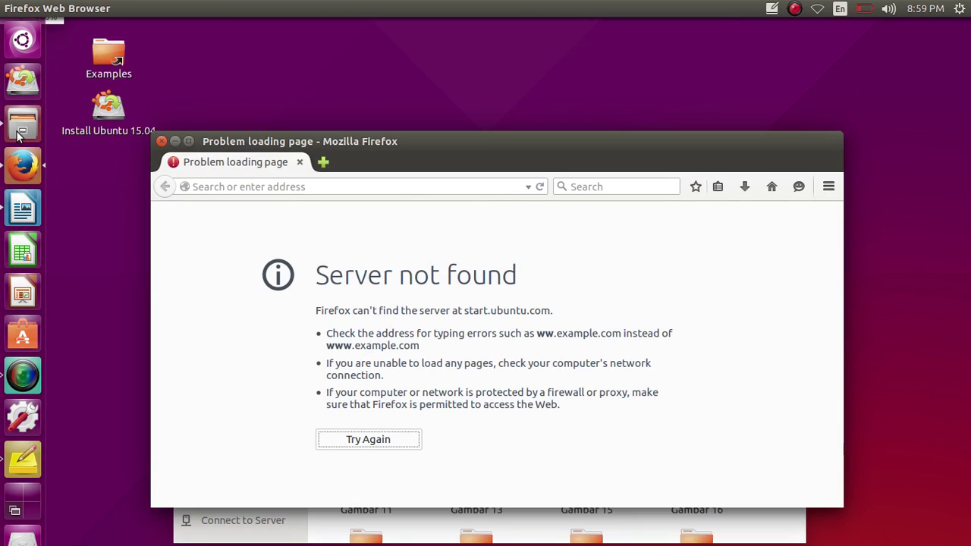
Bring the Files window to the front, move it higher on the desktop, and minimize it.
click(23, 121)
drag(511, 163, 528, 64)
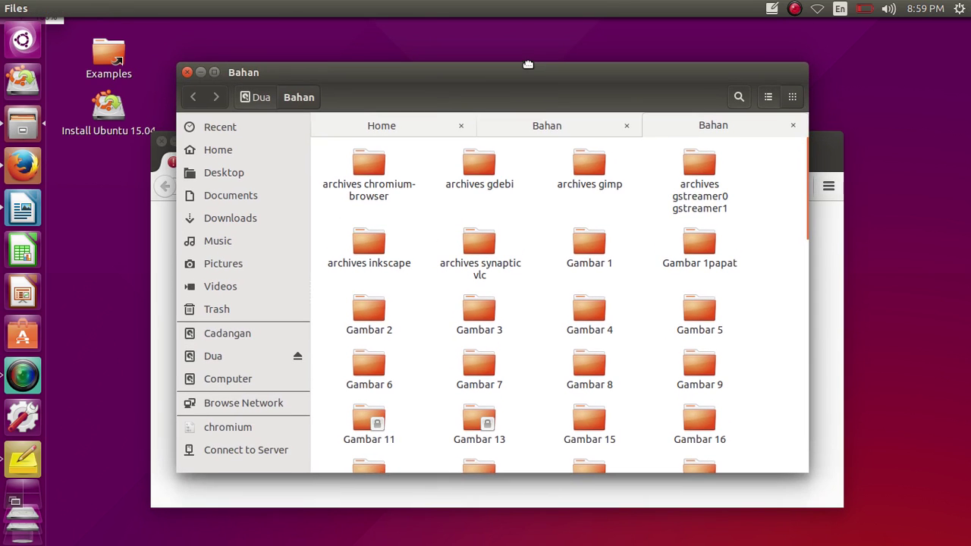
click(199, 71)
Move the Tomboy note from the upper-right to the upper-left workspace in the workspace overview, and switch to that workspace.
key(super+s)
drag(741, 242, 357, 152)
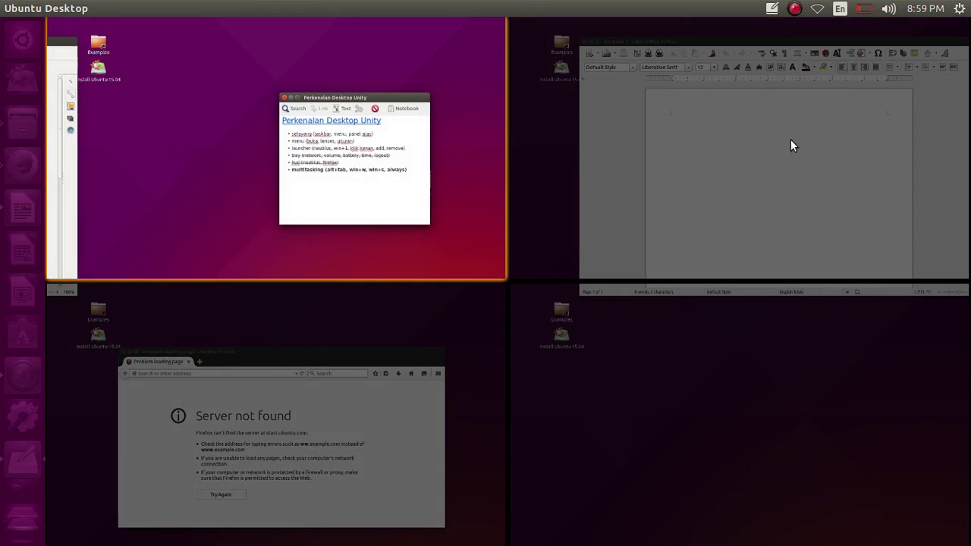
click(327, 121)
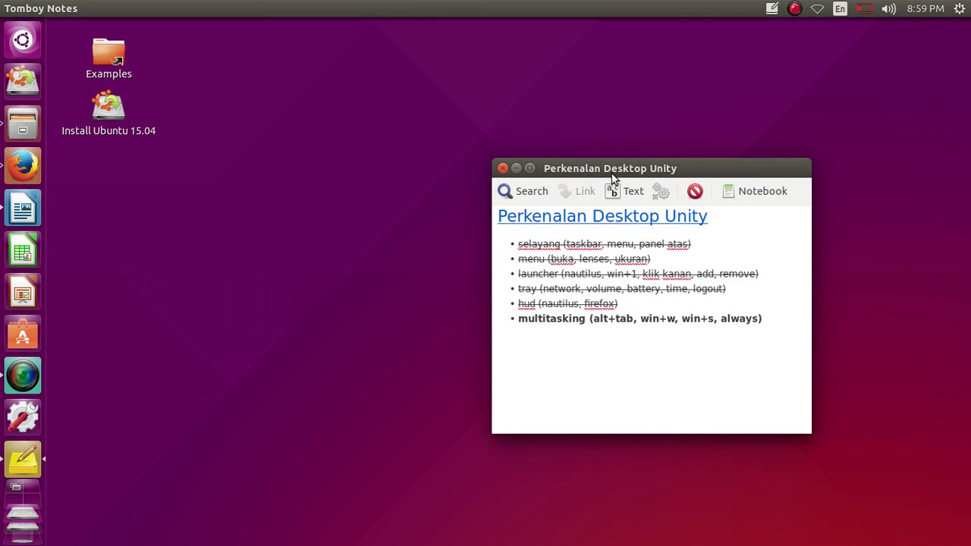
Recap the overview and menu topics by highlighting the "selayang" and "menu" lines in the Tomboy note.
triple_click(539, 225)
key(End)
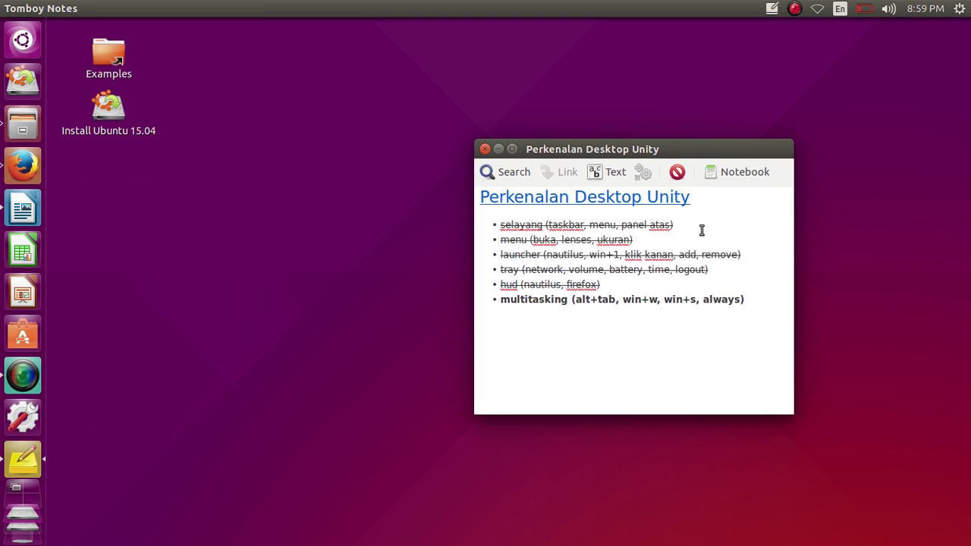
triple_click(511, 241)
key(End)
drag(650, 241, 499, 230)
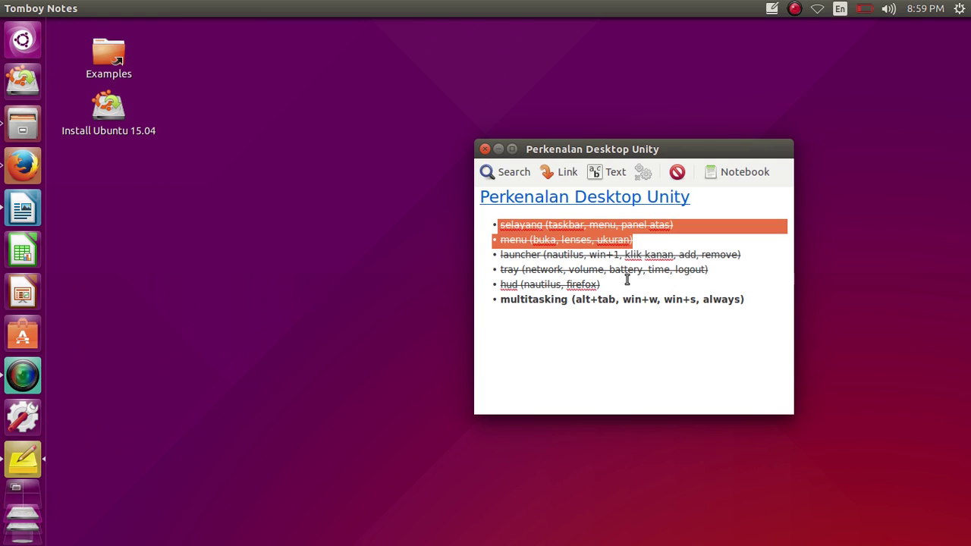
click(612, 239)
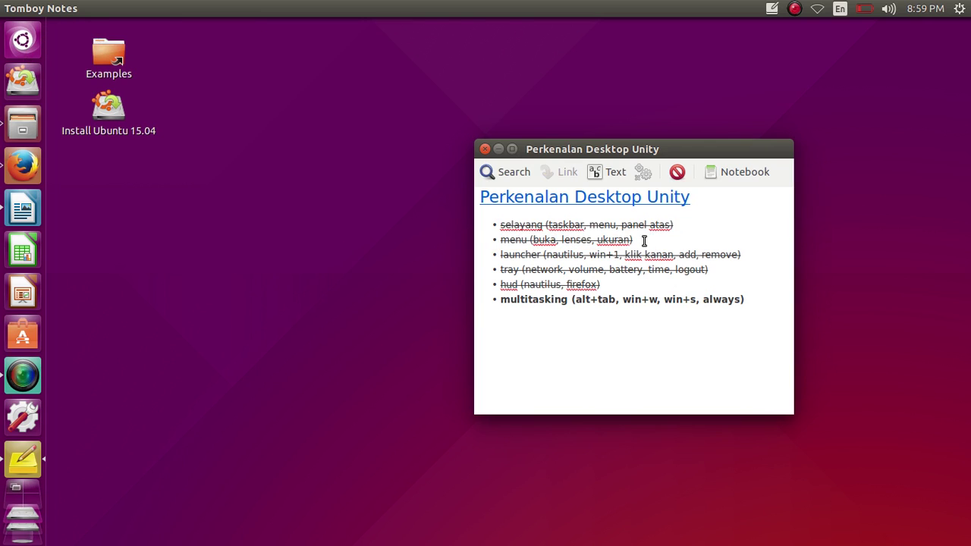
Recap the launcher topic by highlighting "launcher" in the note and viewing the launcher options of Firefox and Files.
double_click(527, 256)
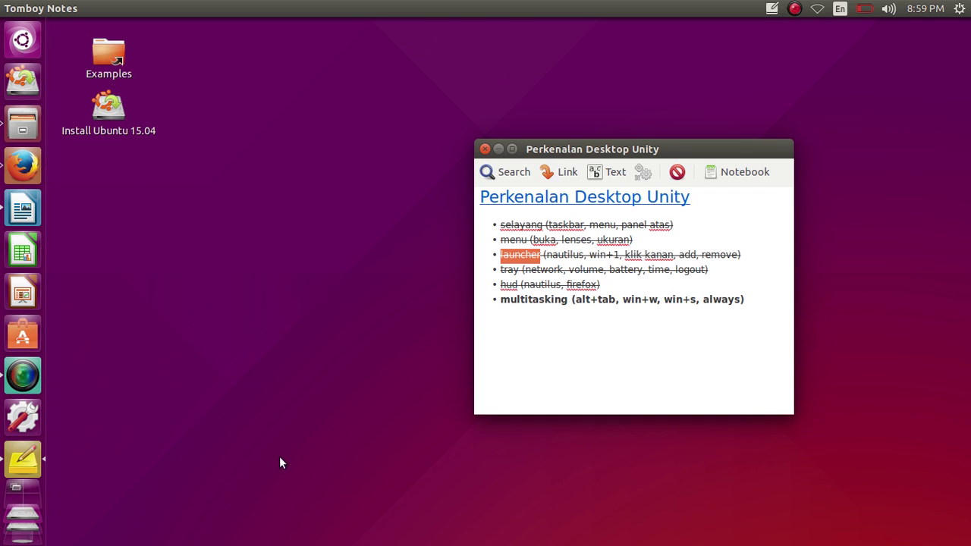
right_click(29, 167)
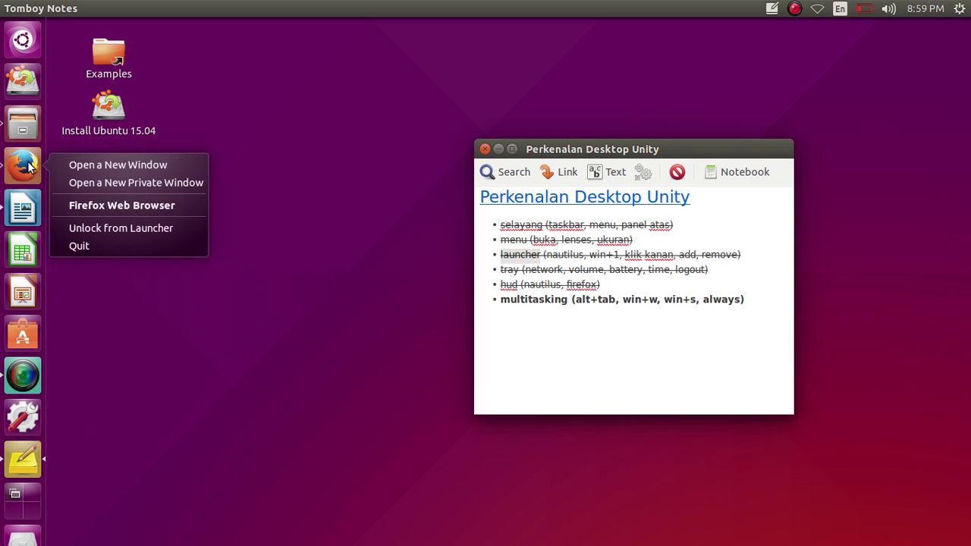
key(Escape)
right_click(28, 124)
key(Escape)
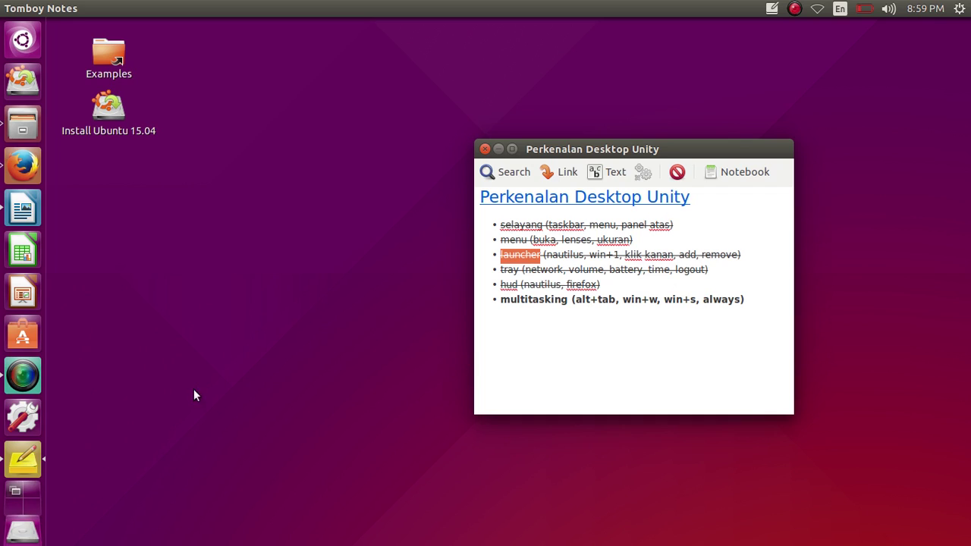
Recap the tray topic by highlighting its note line and viewing the clock, session, recorder, network and keyboard layout indicators.
triple_click(544, 271)
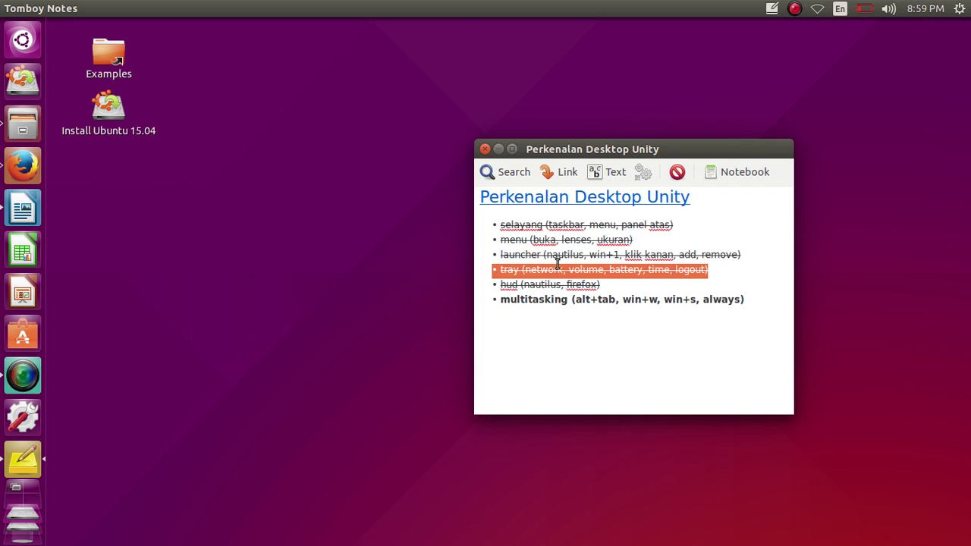
click(493, 269)
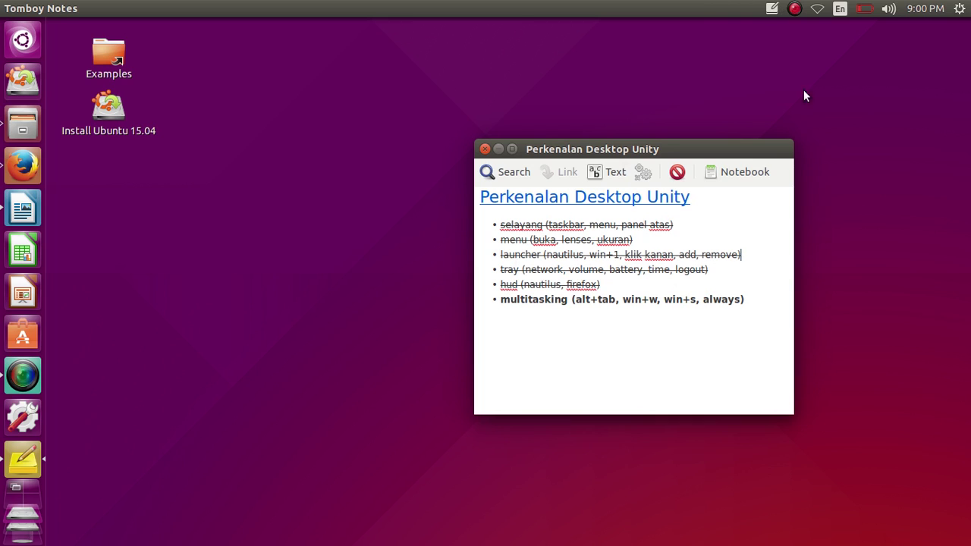
click(925, 8)
click(926, 8)
click(958, 9)
click(795, 8)
click(817, 8)
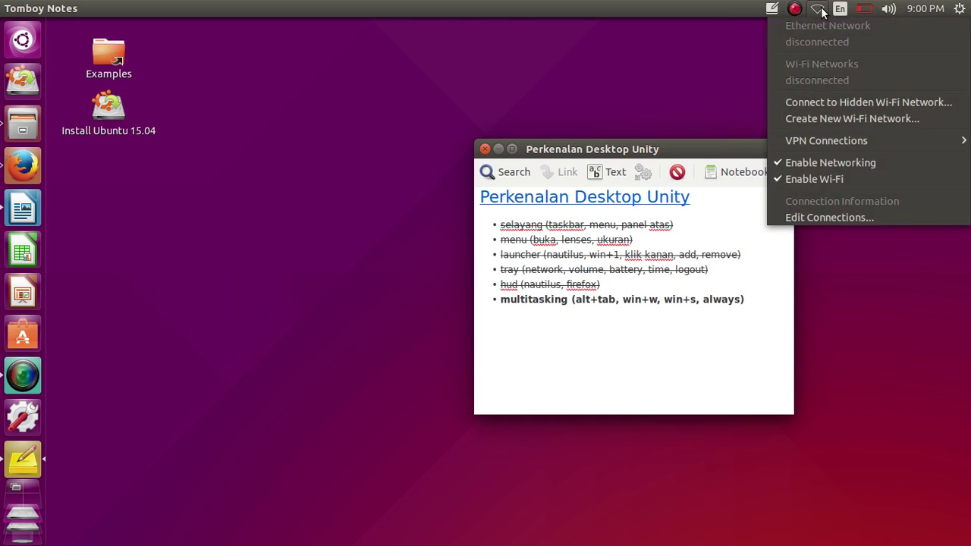
click(840, 8)
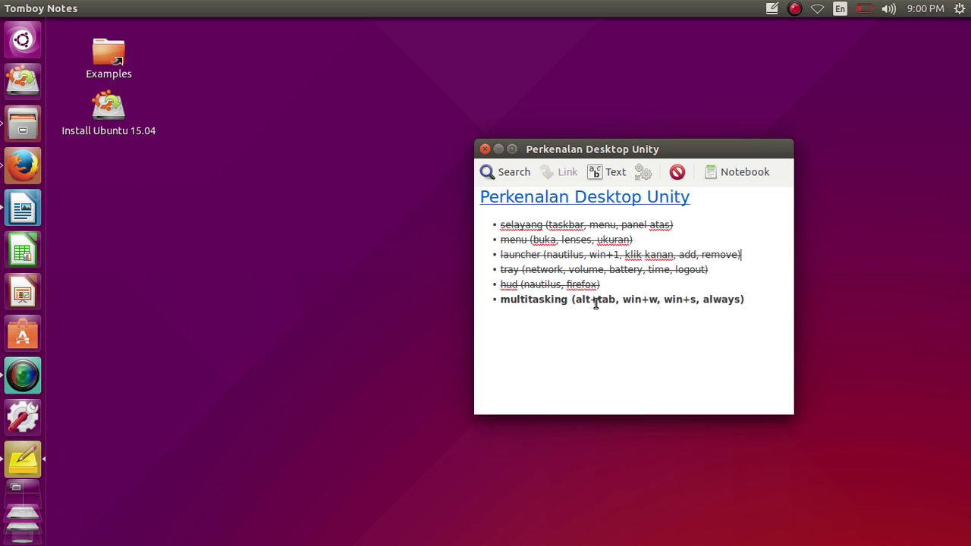
Demonstrate the HUD on the Tomboy note with trial searches for "te", "ts" and "kol", and dismiss it.
key(alt)
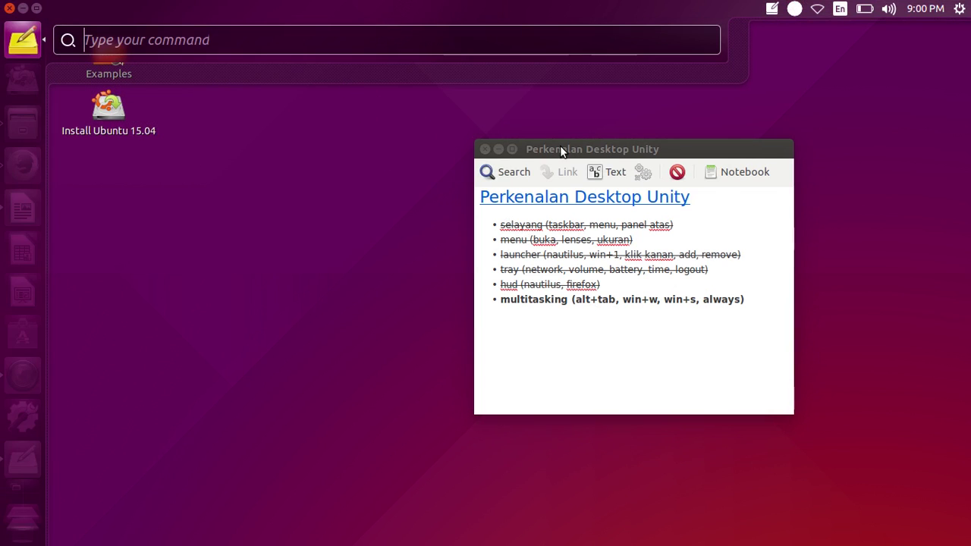
text(te)
key(BackSpace)
text(s)
key(BackSpace)
key(BackSpace)
text(kol)
key(BackSpace)
key(BackSpace)
key(BackSpace)
click(278, 189)
click(535, 149)
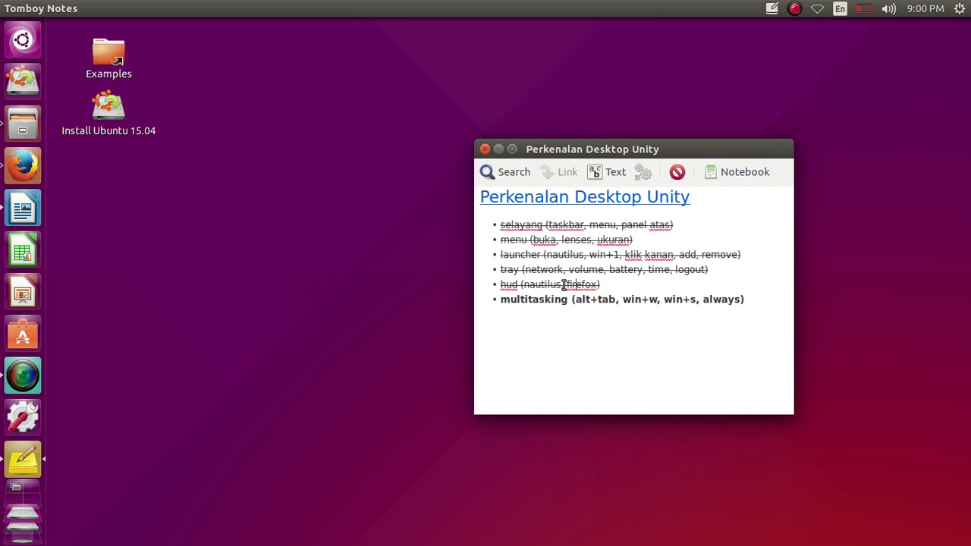
Remove the bold formatting from the "multitasking" line in the Tomboy note and strike it through.
double_click(510, 300)
click(533, 303)
drag(745, 300, 504, 297)
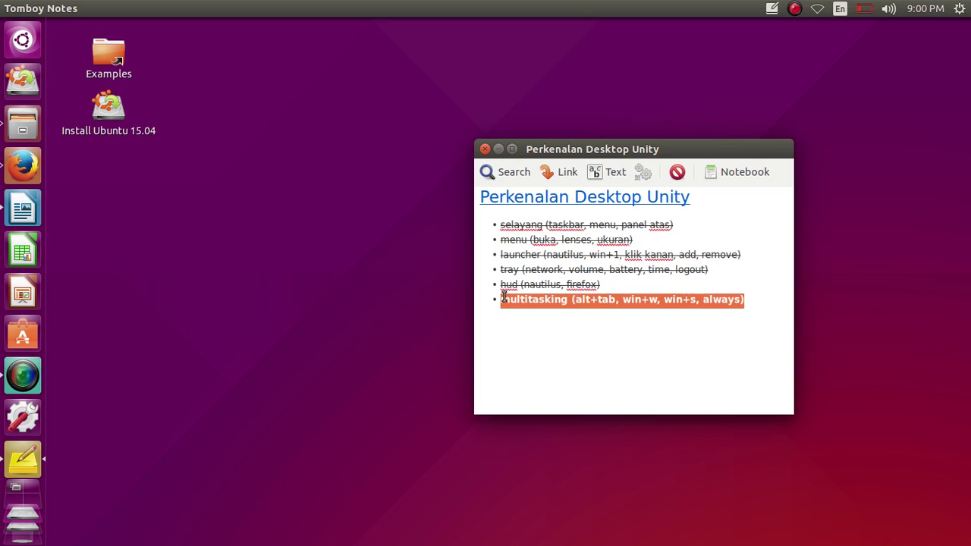
key(ctrl+b)
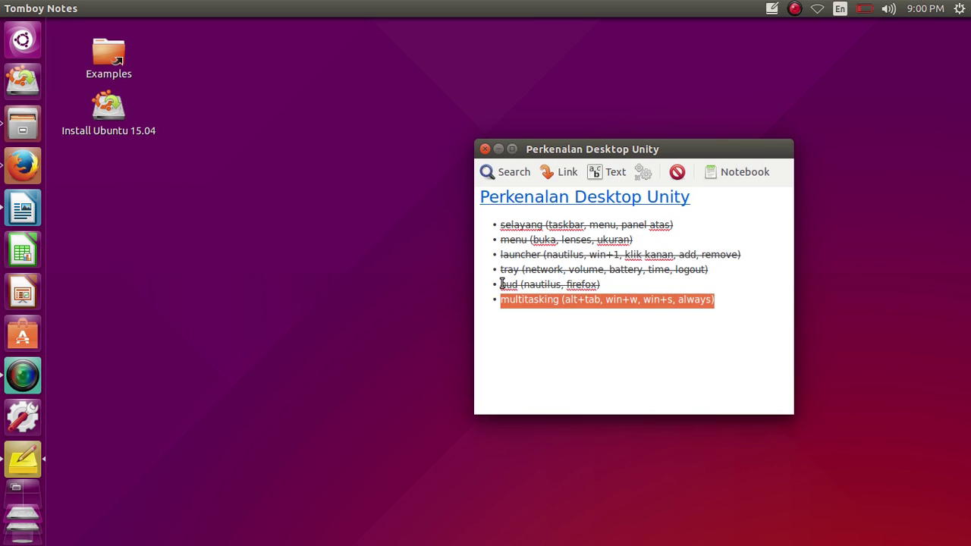
key(ctrl+s)
click(606, 299)
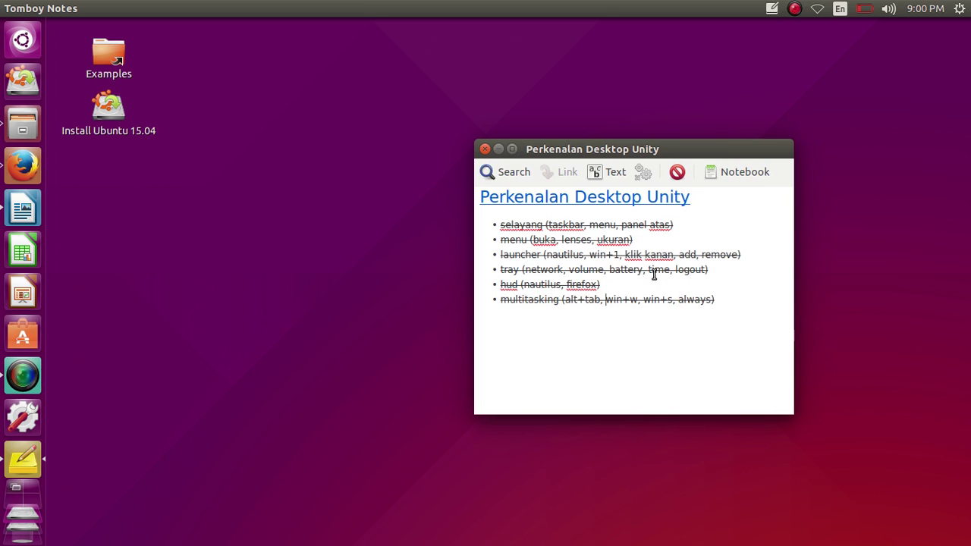
Switch to the SimpleScreenRecorder window.
click(23, 376)
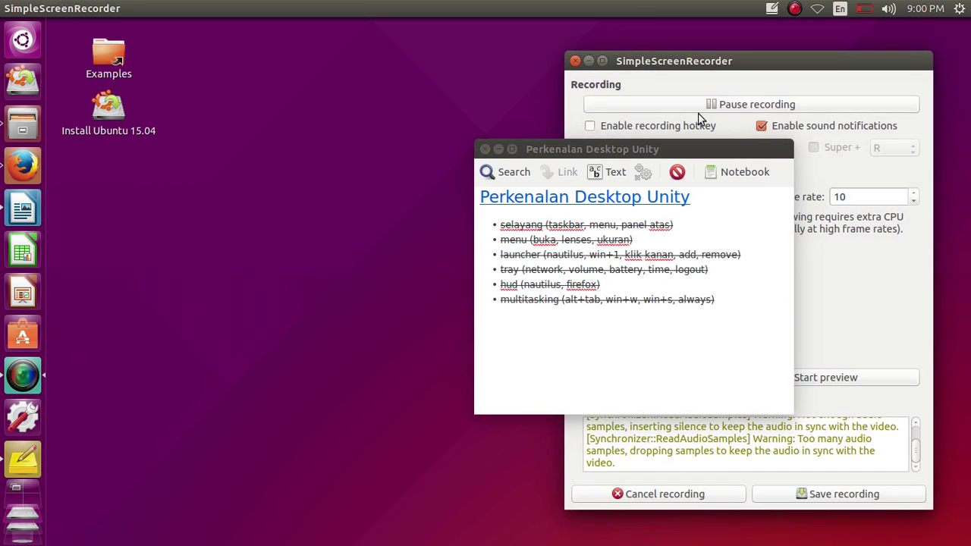